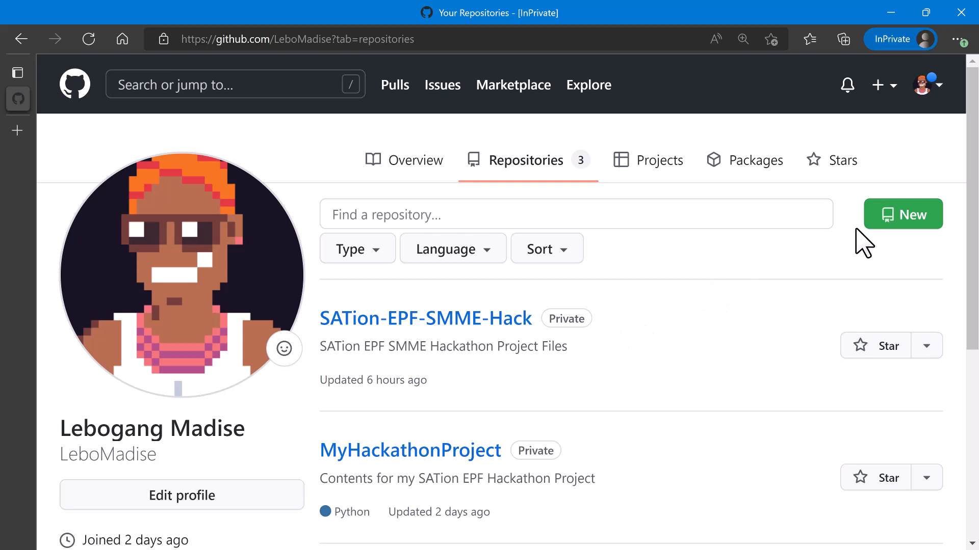
- Start a new repository and name it TeamRockStars
click(918, 219)
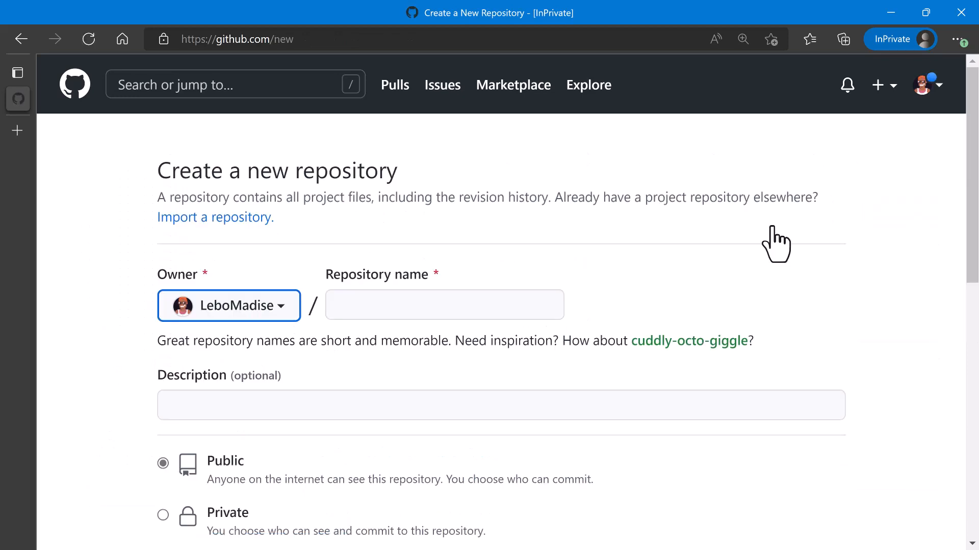
click(455, 298)
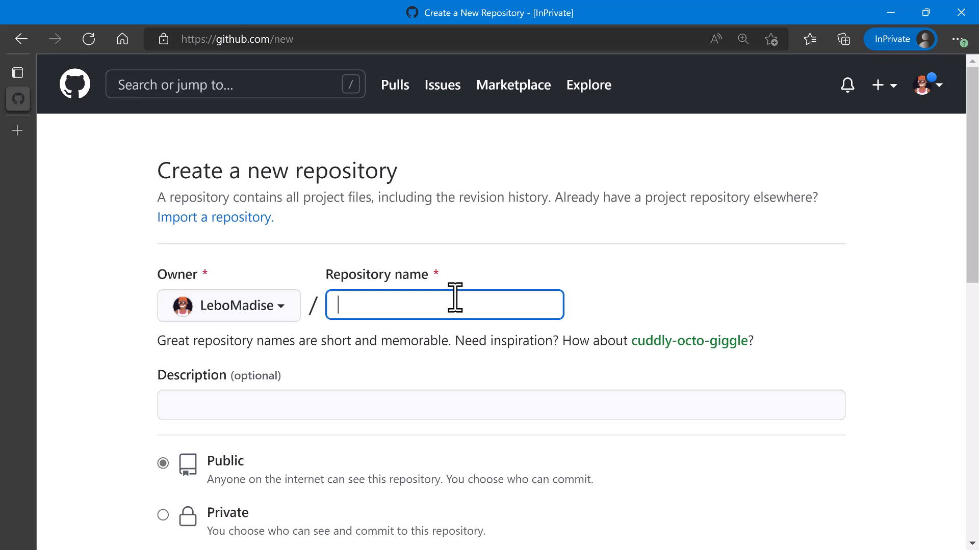
text(TeamRock)
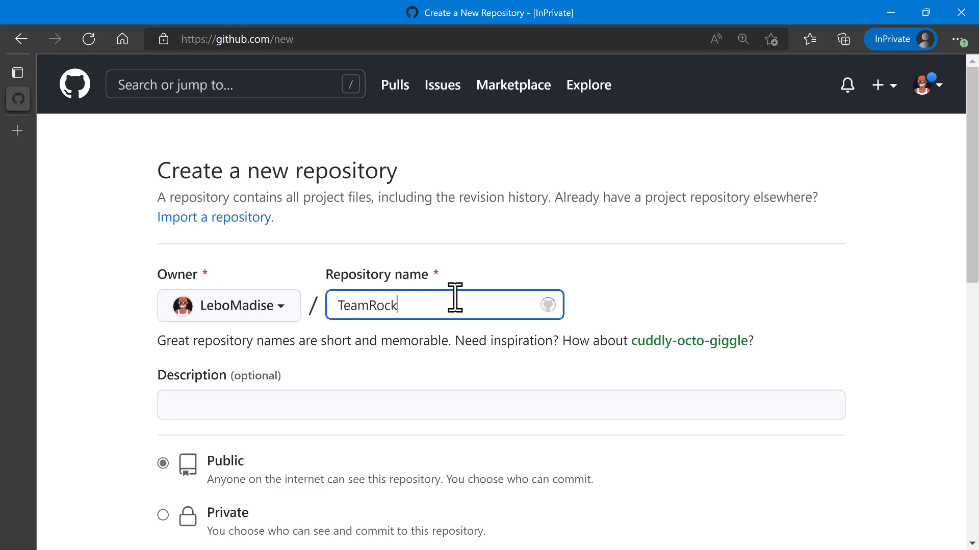
text(Stars)
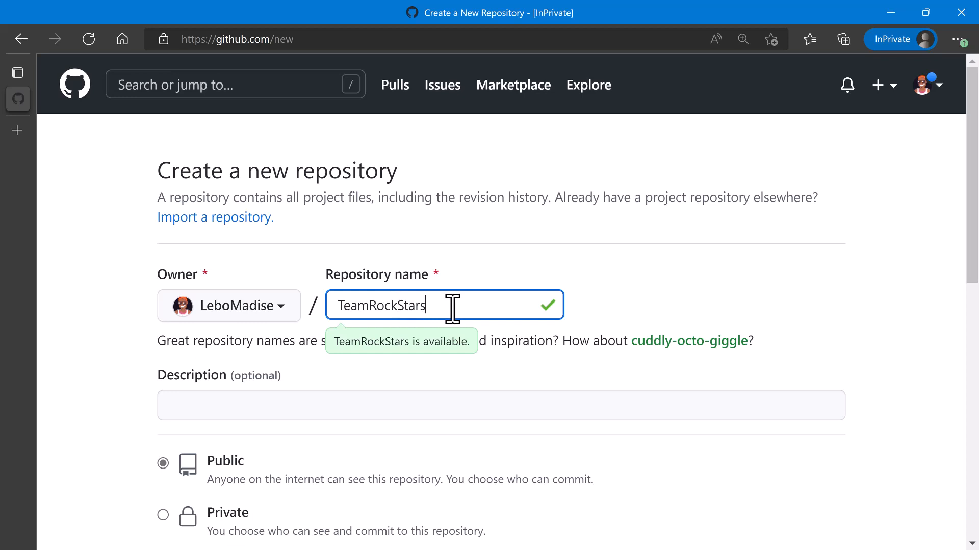
- Enter the repository description "This is TeamRockStars, participants of the hack solving SMME issues."
click(342, 403)
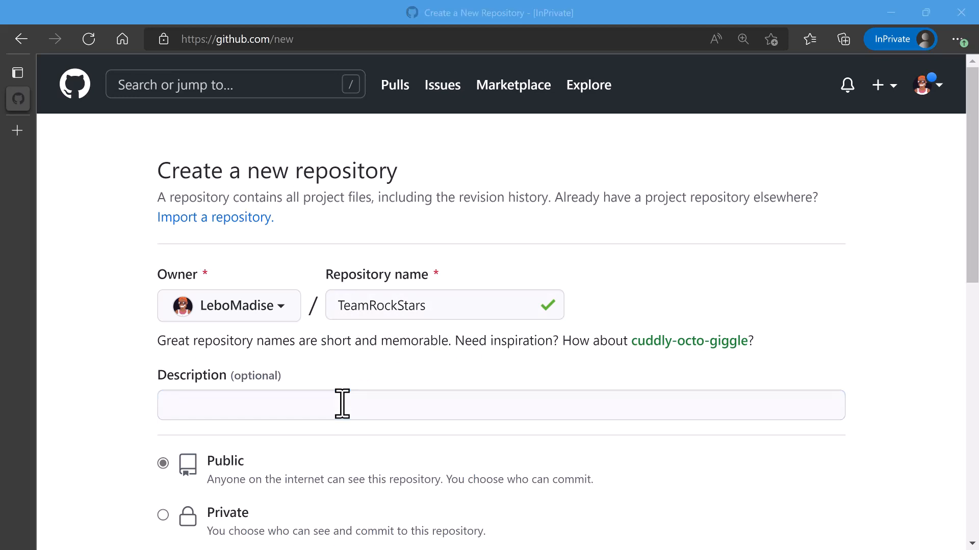
click(221, 408)
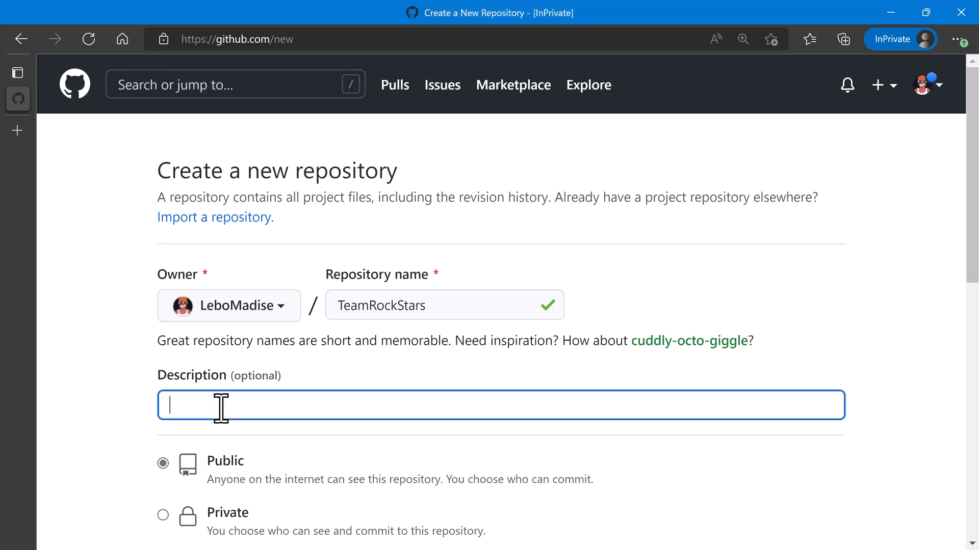
text(Th)
text(us)
key(BackSpace)
key(BackSpace)
key(BackSpace)
text(is is TeamRockStars, parti)
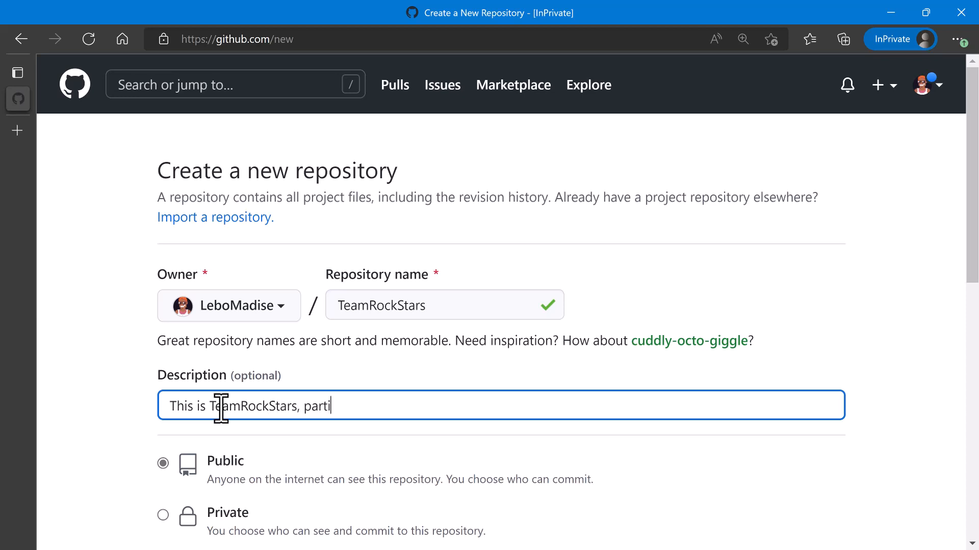
text(cipants of the hac)
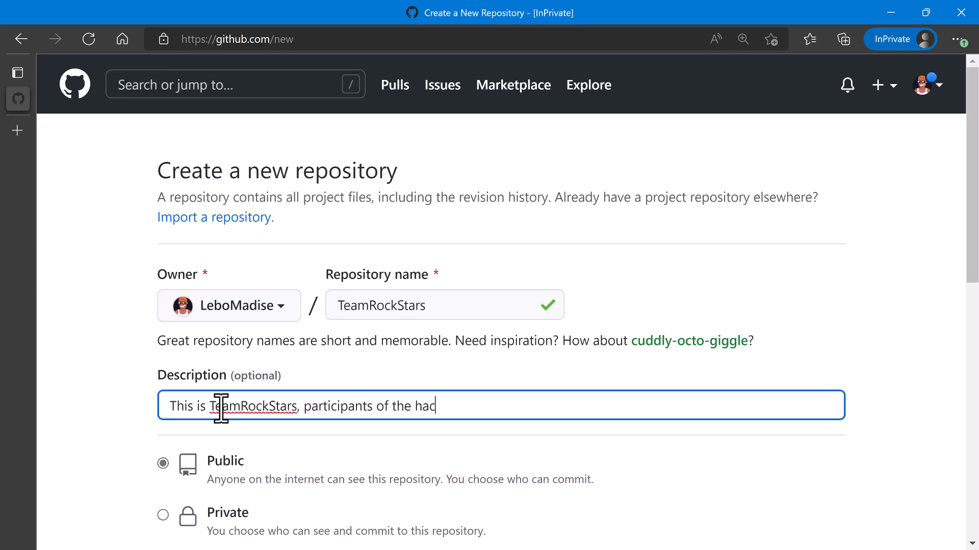
text(k solving SMME)
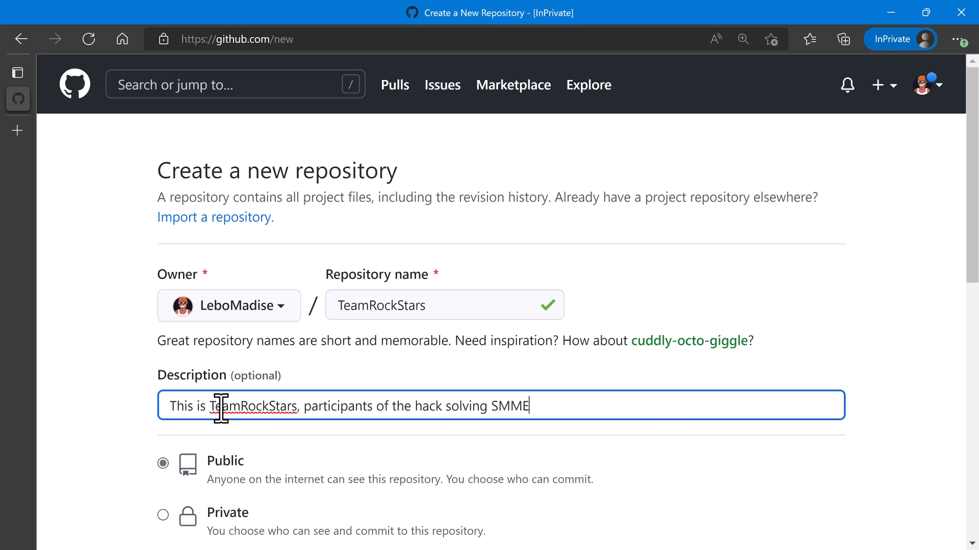
text( issues.)
- Make the new repository private and have it initialized with a README file
scroll(540, 456, down, 1)
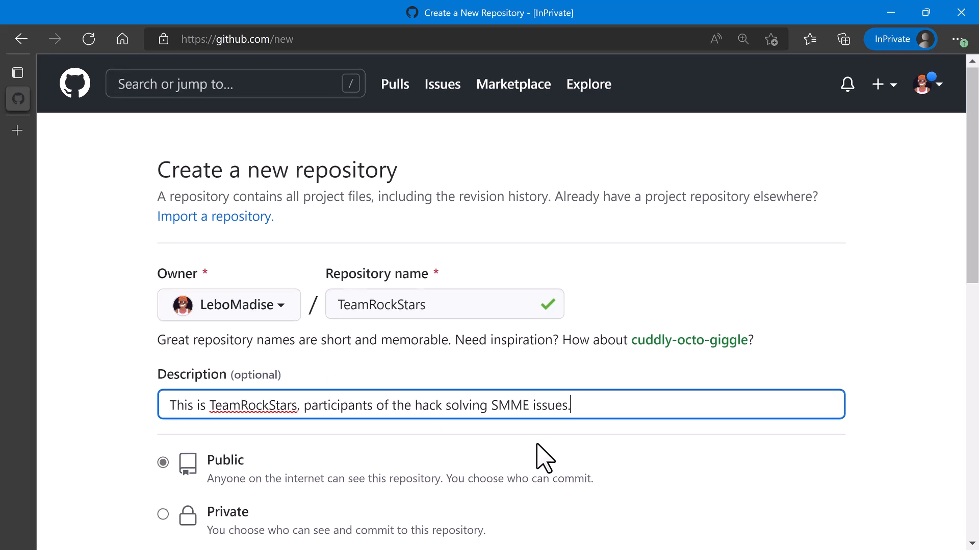
scroll(540, 457, down, 2)
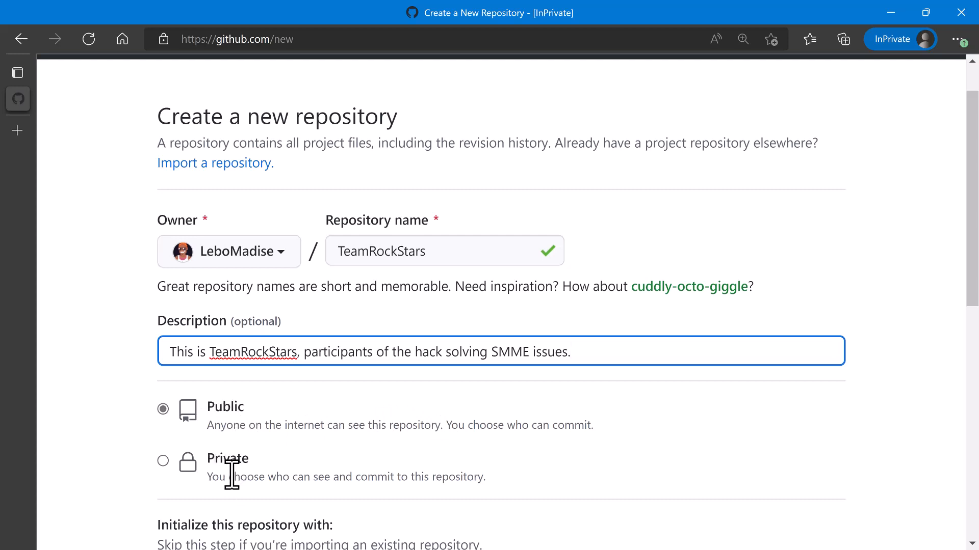
scroll(232, 475, down, 1)
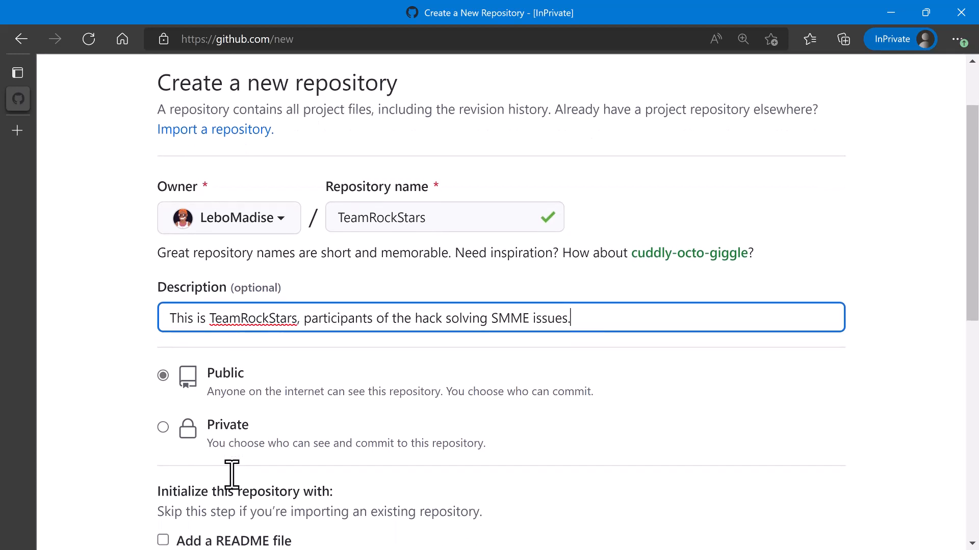
click(164, 426)
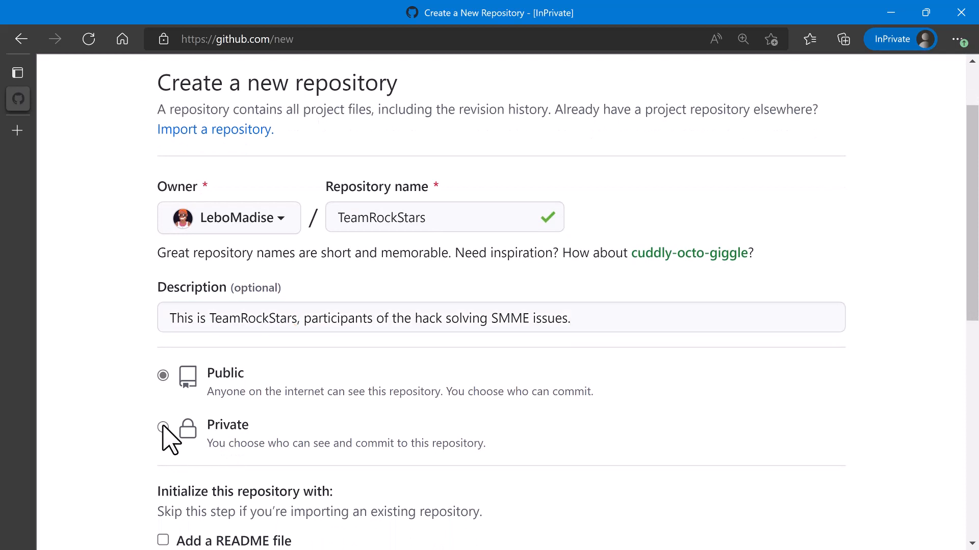
scroll(390, 427, down, 1)
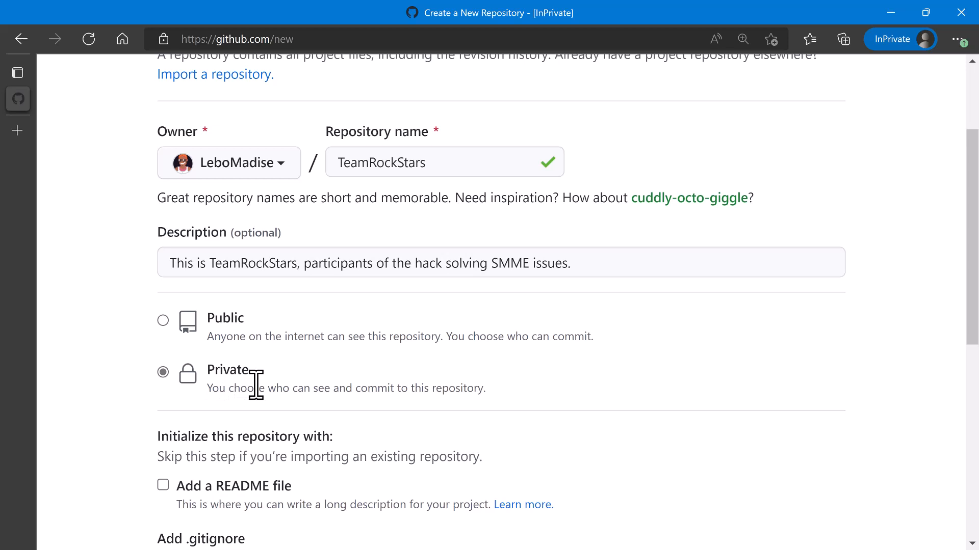
scroll(255, 385, down, 1)
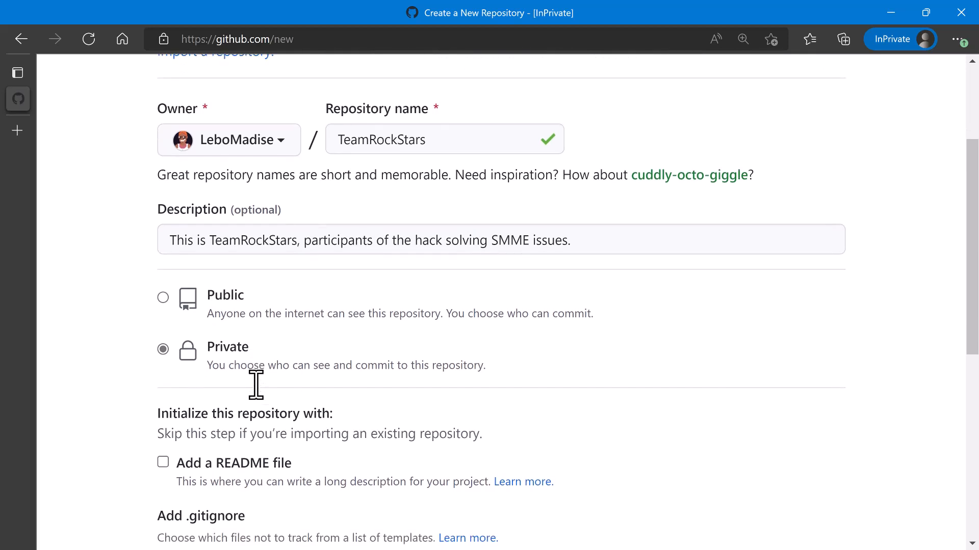
scroll(299, 406, down, 1)
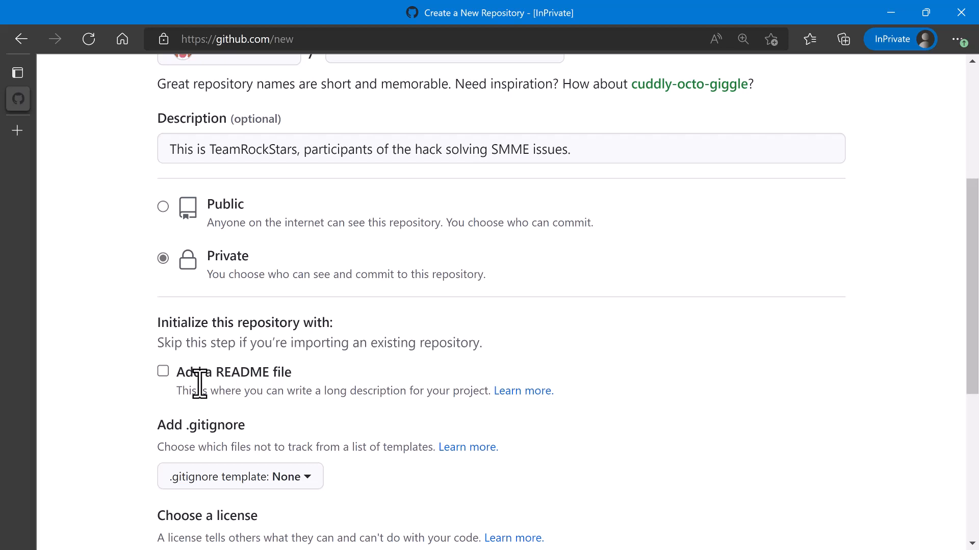
click(163, 375)
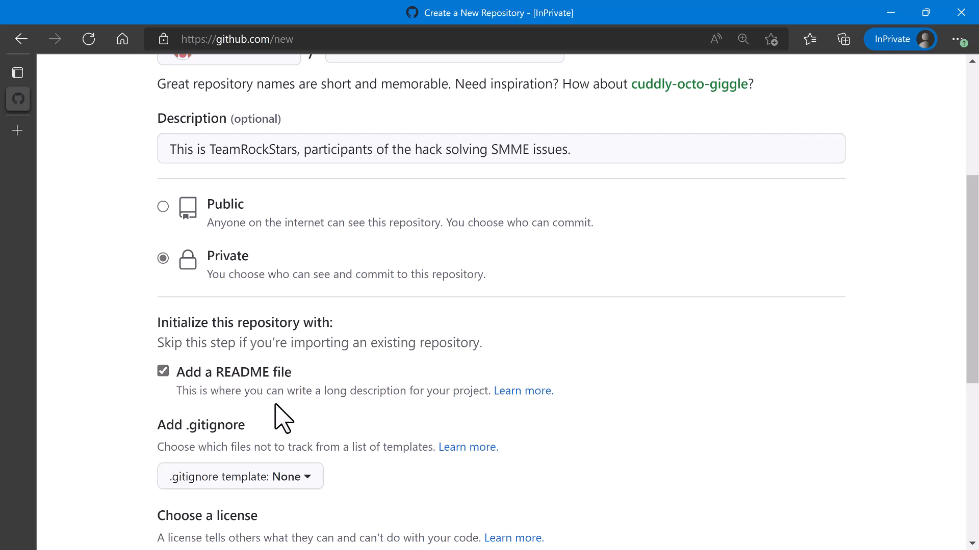
- Browse the available .gitignore templates and close the list without choosing one
scroll(284, 416, down, 1)
scroll(276, 405, down, 1)
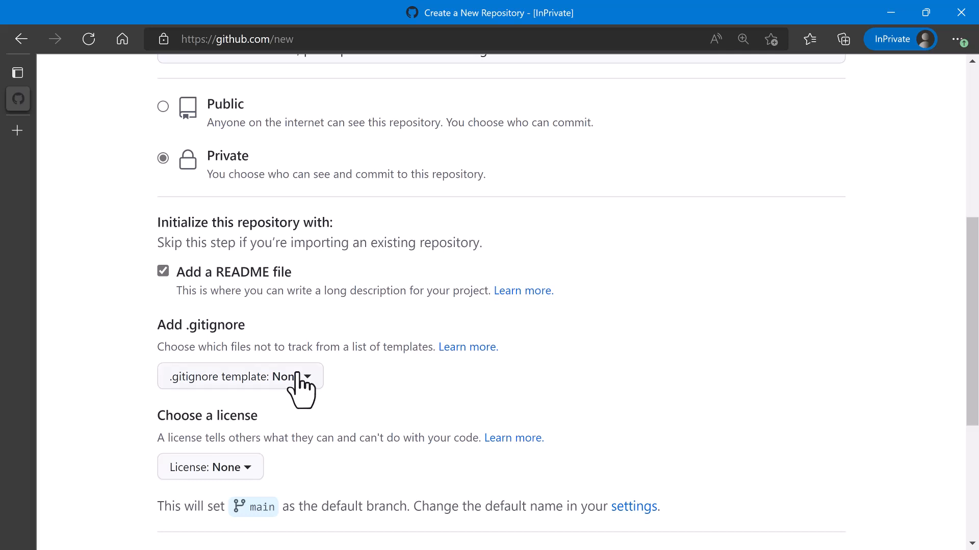
click(298, 374)
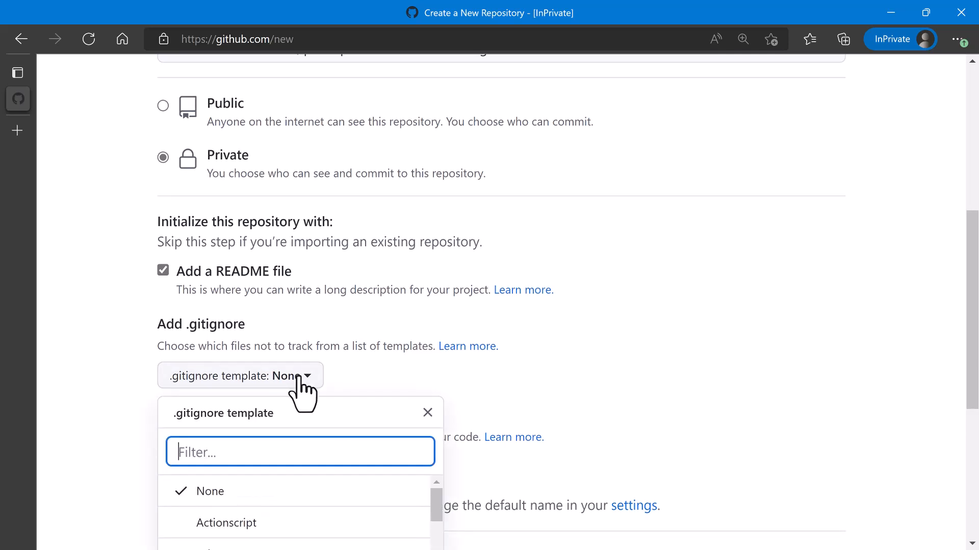
scroll(300, 392, down, 2)
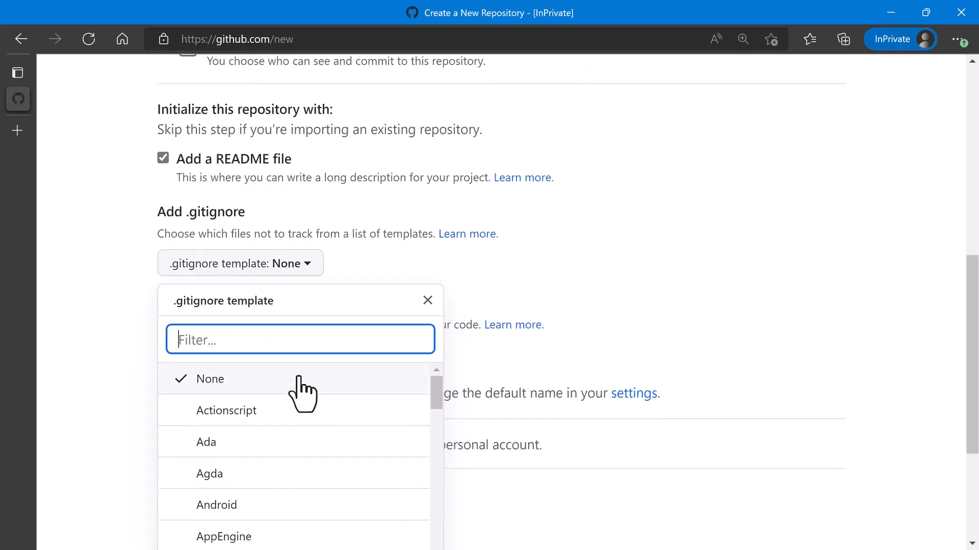
scroll(299, 393, down, 1)
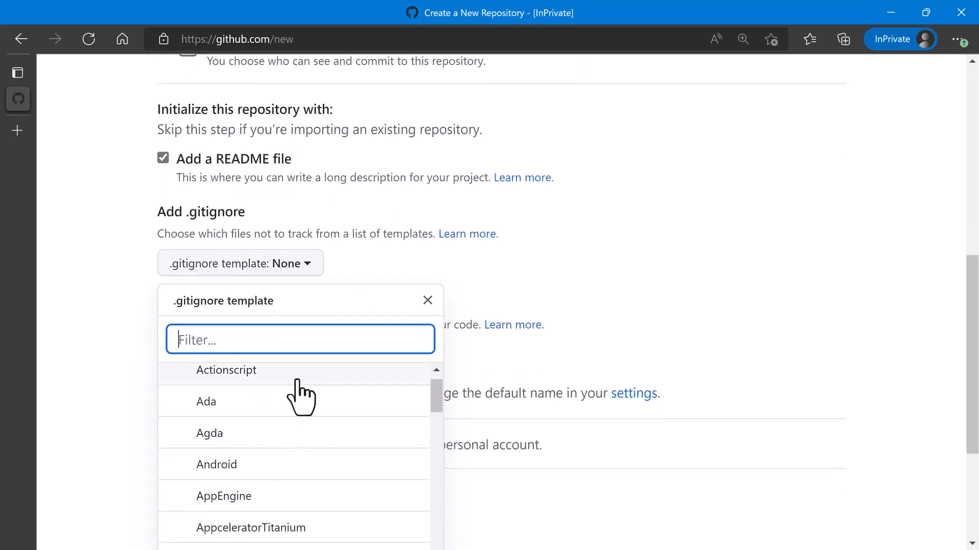
scroll(299, 382, down, 1)
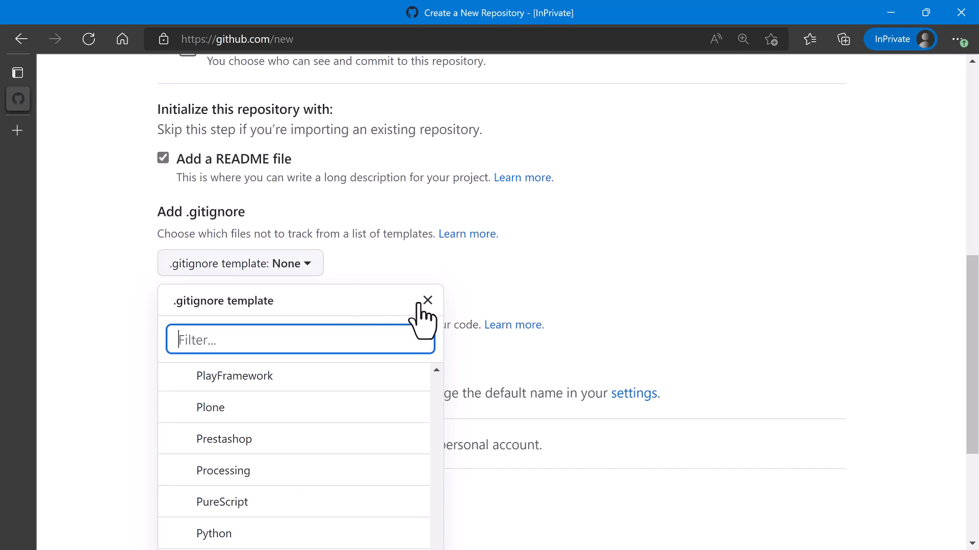
click(427, 301)
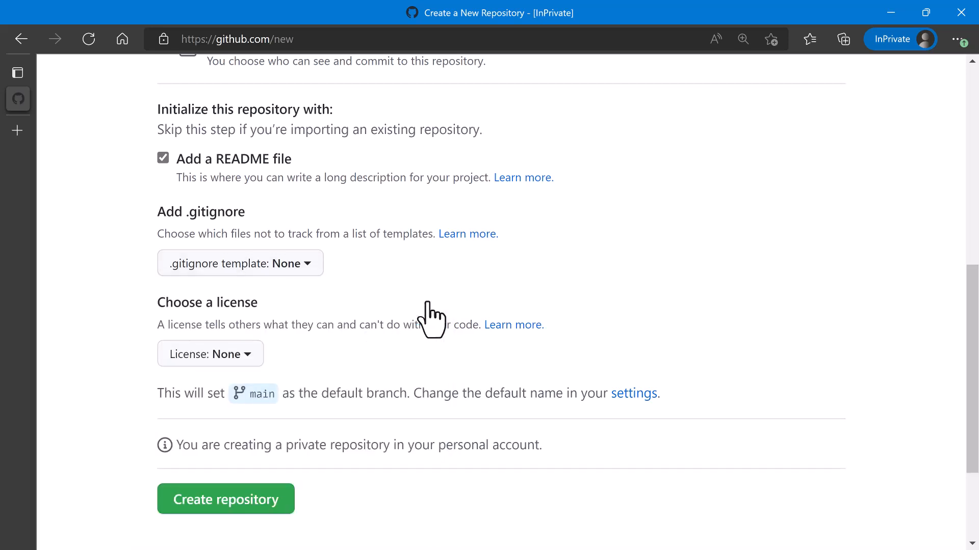
- Create the repository and look over its README on the repository page
scroll(405, 388, down, 1)
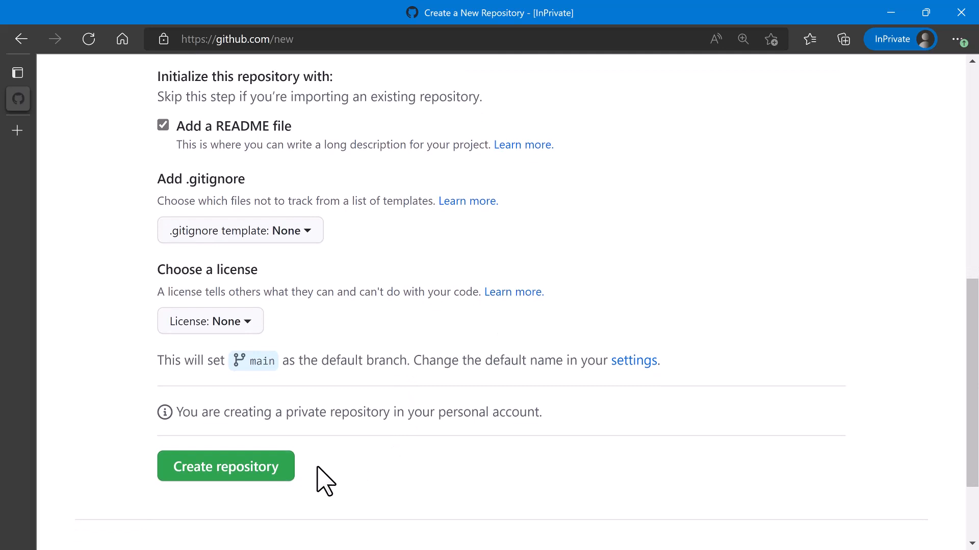
click(246, 469)
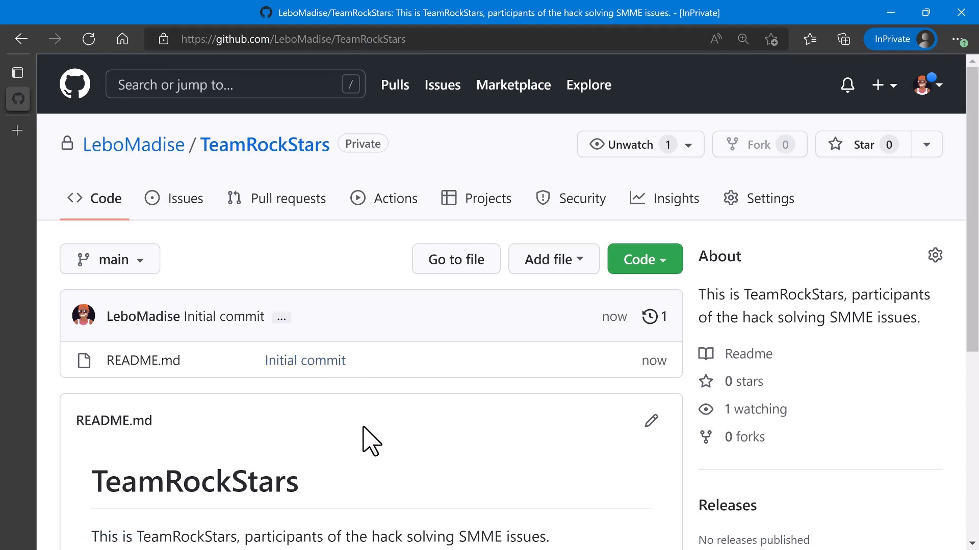
scroll(371, 441, down, 2)
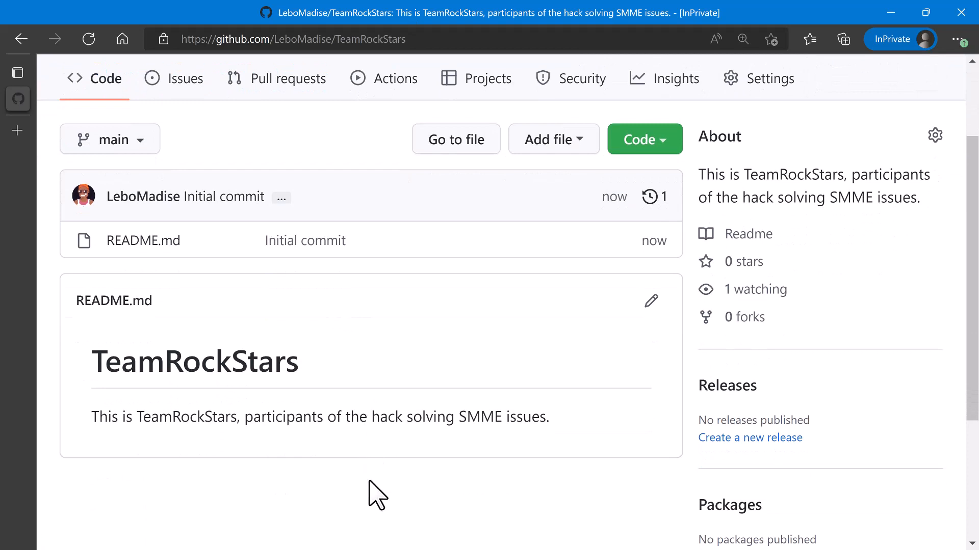
scroll(369, 482, up, 1)
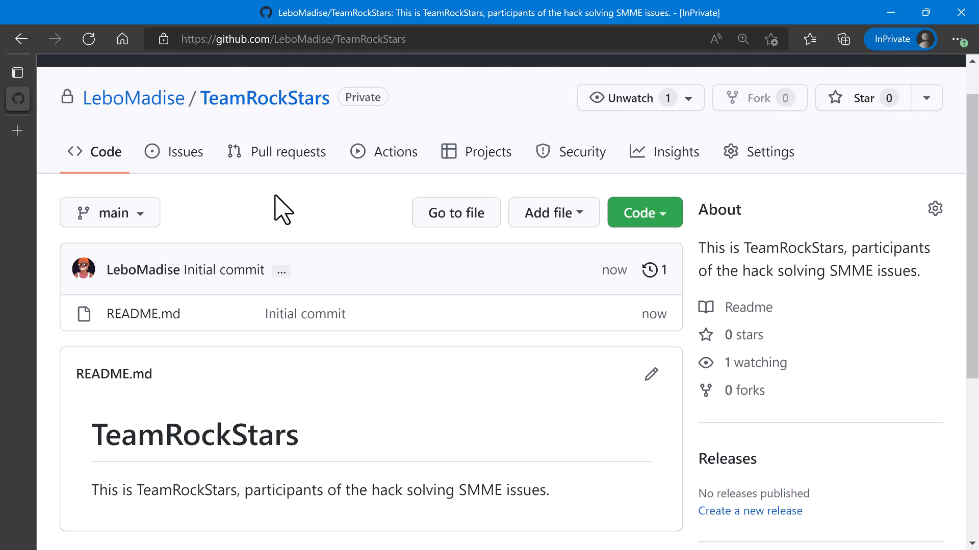
- Go to the owner's projects and create a new project from the Team backlog template
click(168, 100)
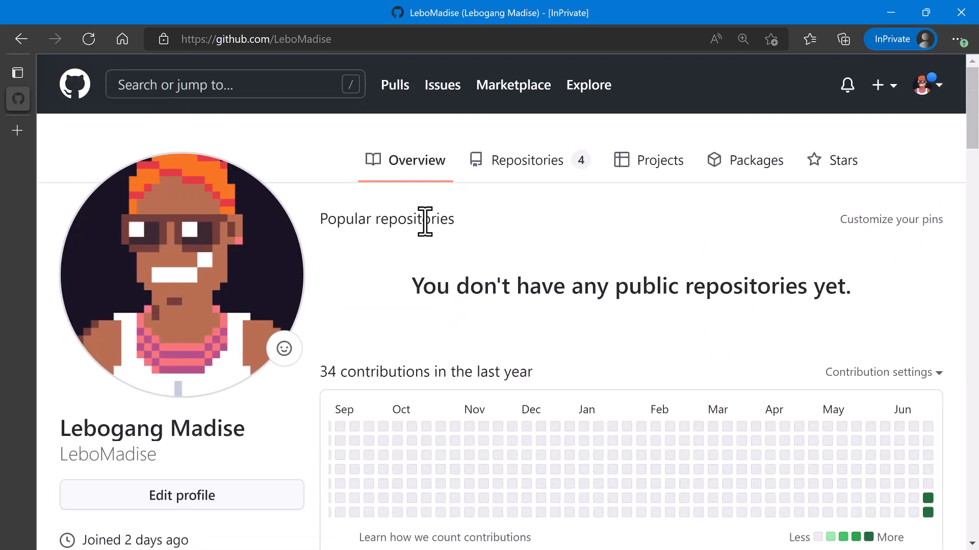
click(655, 173)
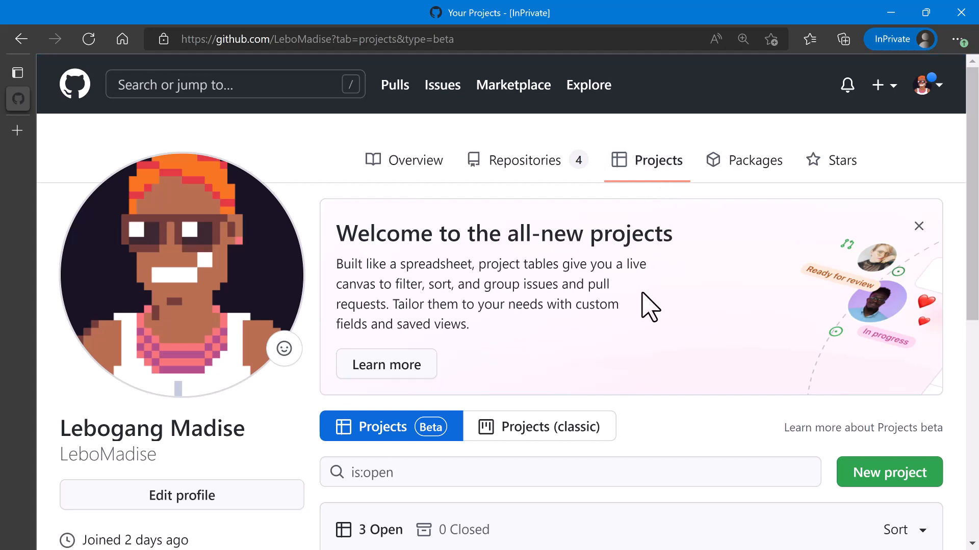
click(872, 475)
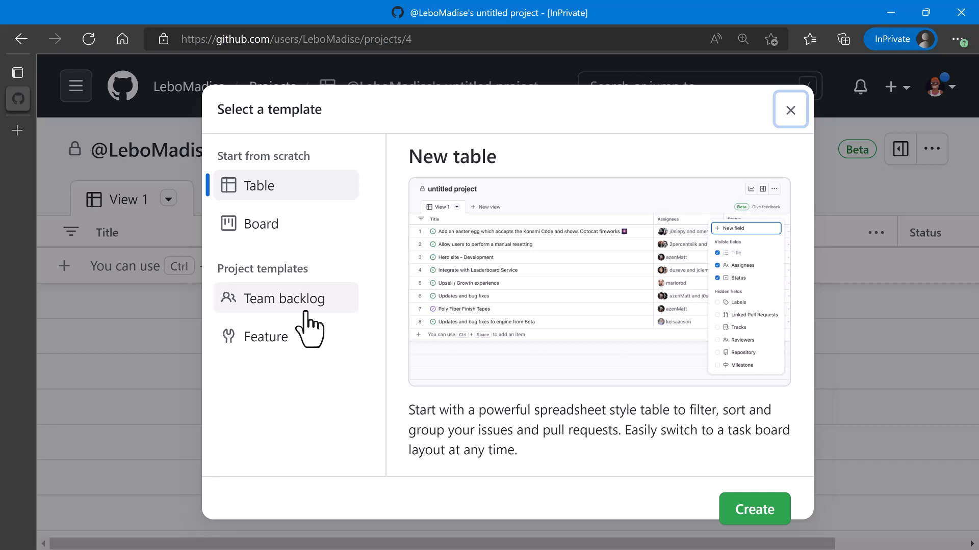
click(267, 357)
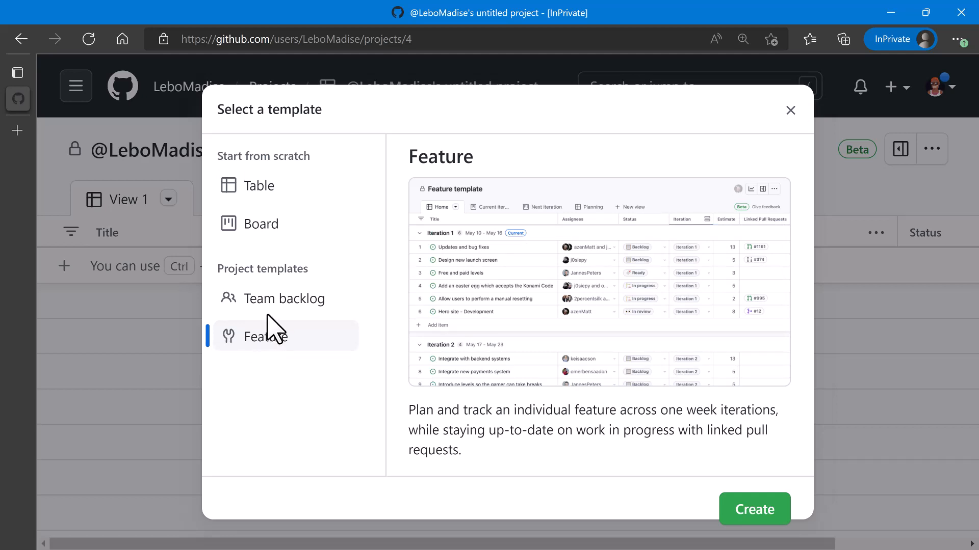
click(274, 306)
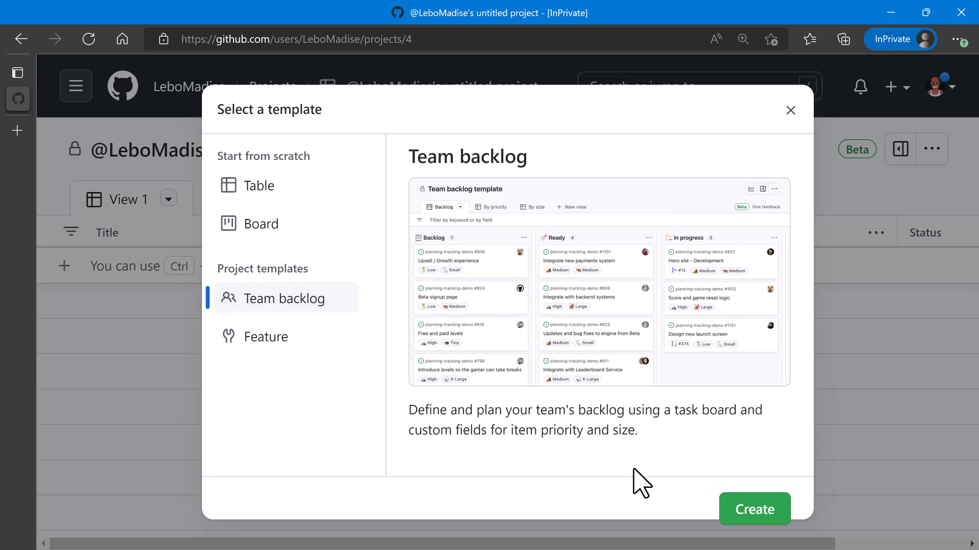
click(742, 507)
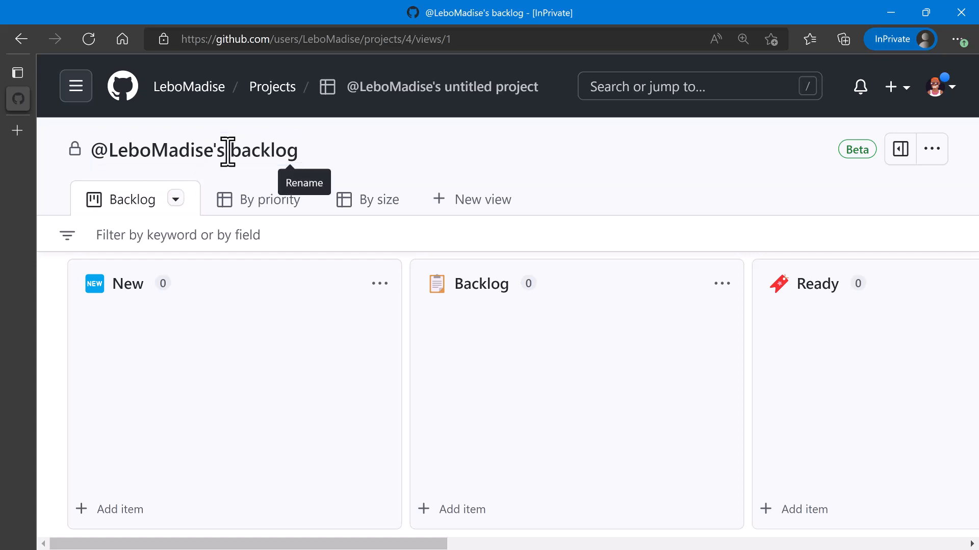
- Rename the project to "Team Rock Stars backlog", replacing the owner's handle in front of the word backlog
key(BackSpace)
key(BackSpace)
key(BackSpace)
key(BackSpace)
key(BackSpace)
key(BackSpace)
key(BackSpace)
key(BackSpace)
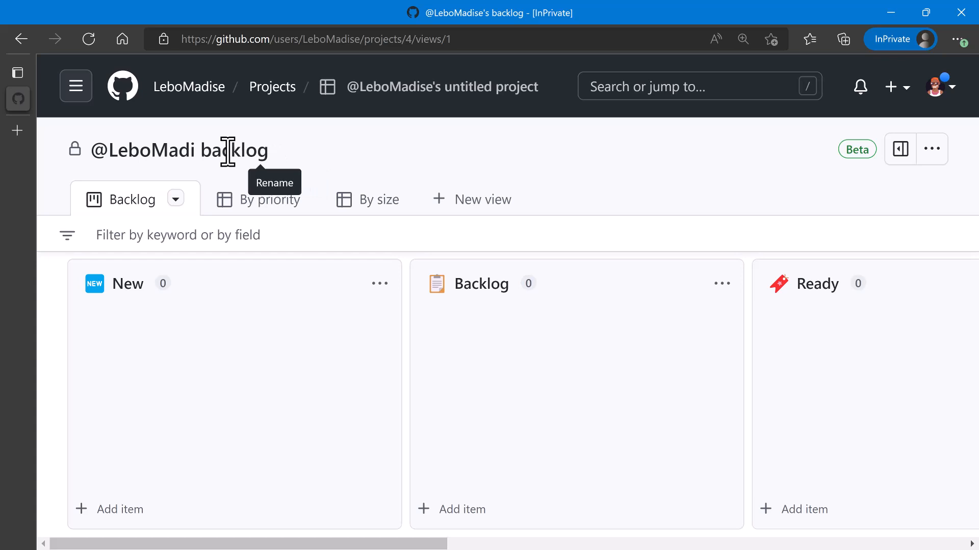
key(BackSpace)
key(BackSpace)
key(BackSpace)
key(BackSpace)
key(BackSpace)
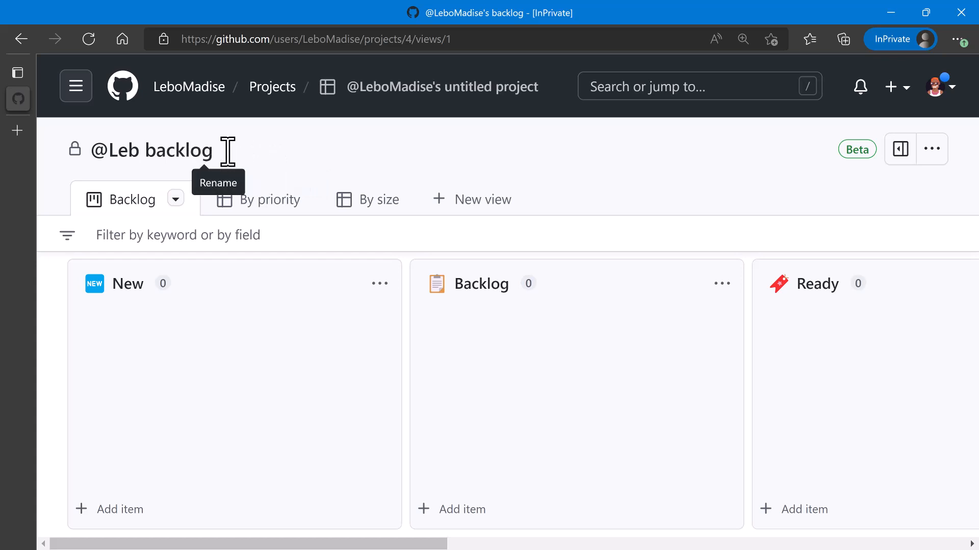
text(Team)
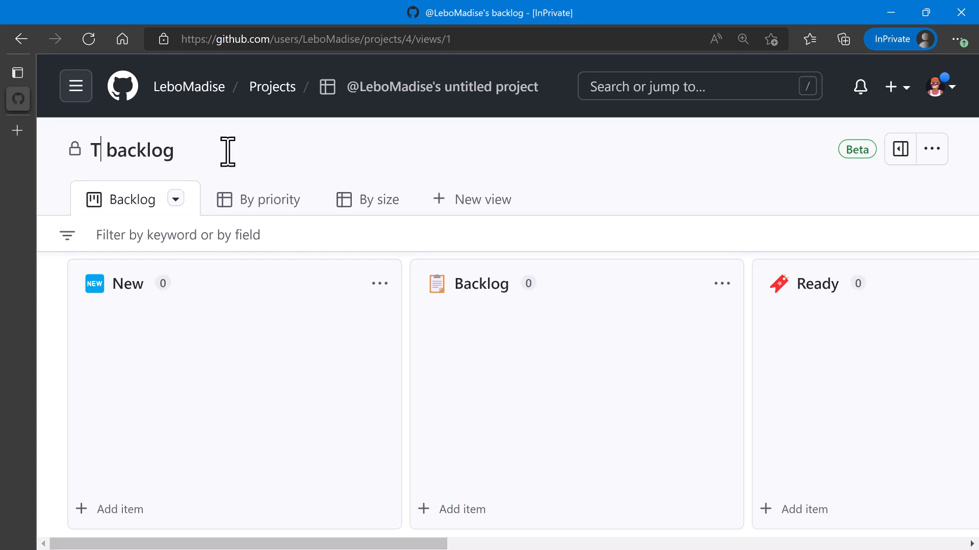
text( Rock S)
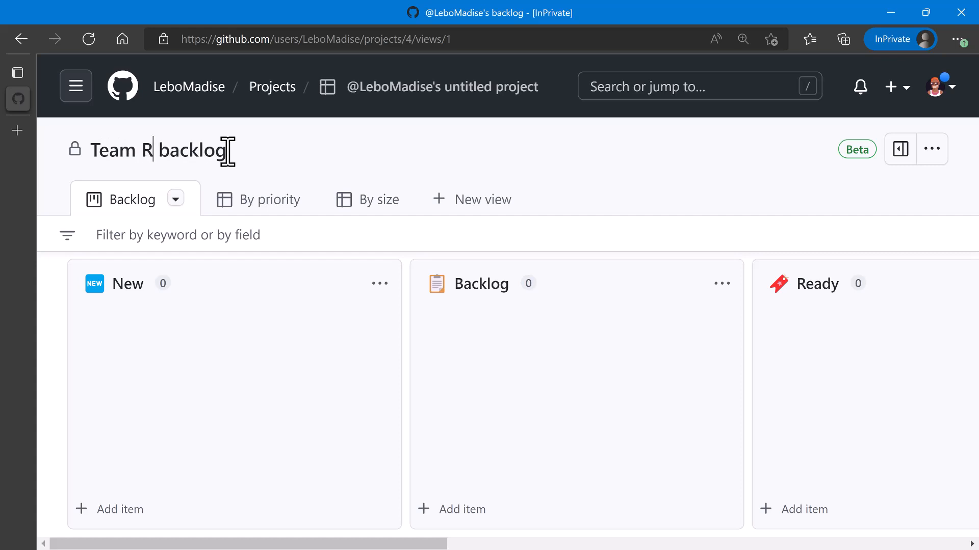
text(tar)
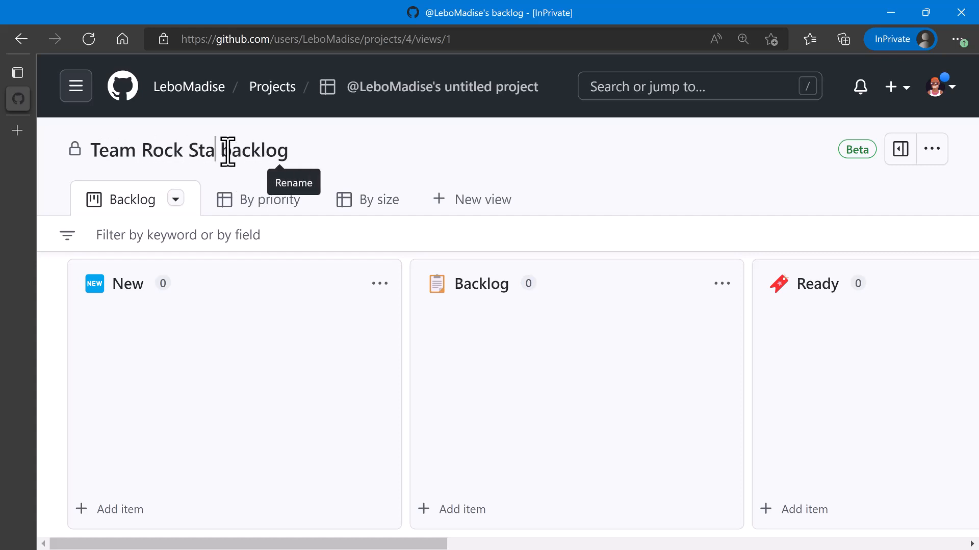
text(s)
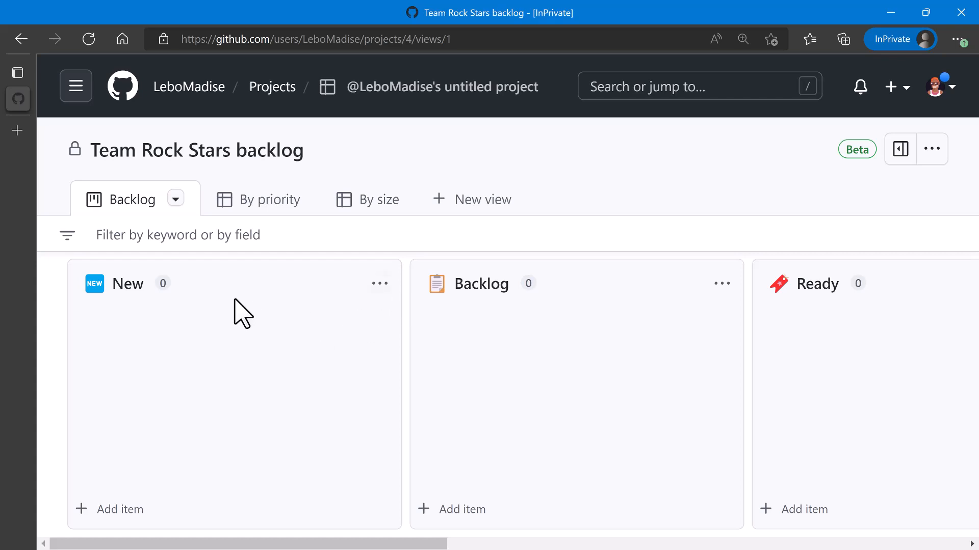
- Rename the New column on the board to "To Do"
click(134, 288)
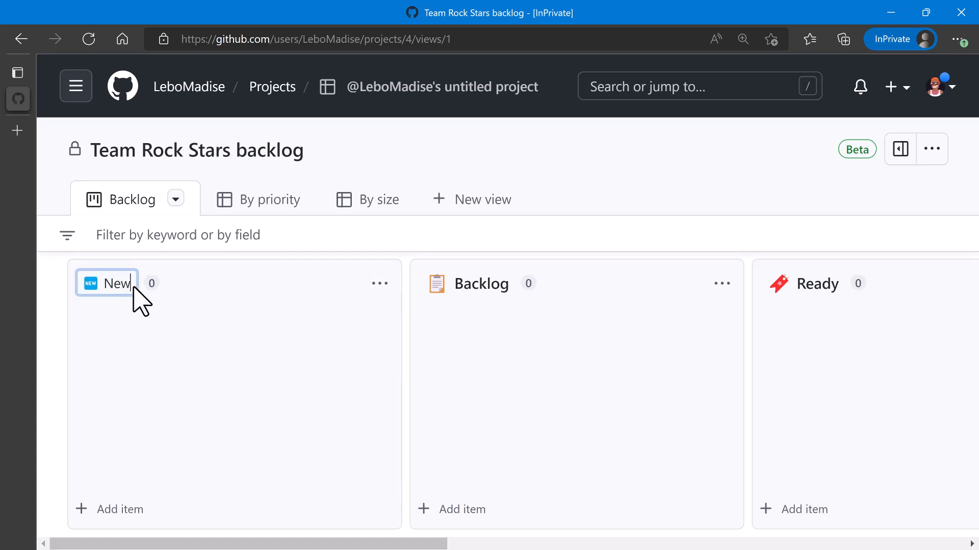
key(BackSpace)
key(BackSpace)
key(BackSpace)
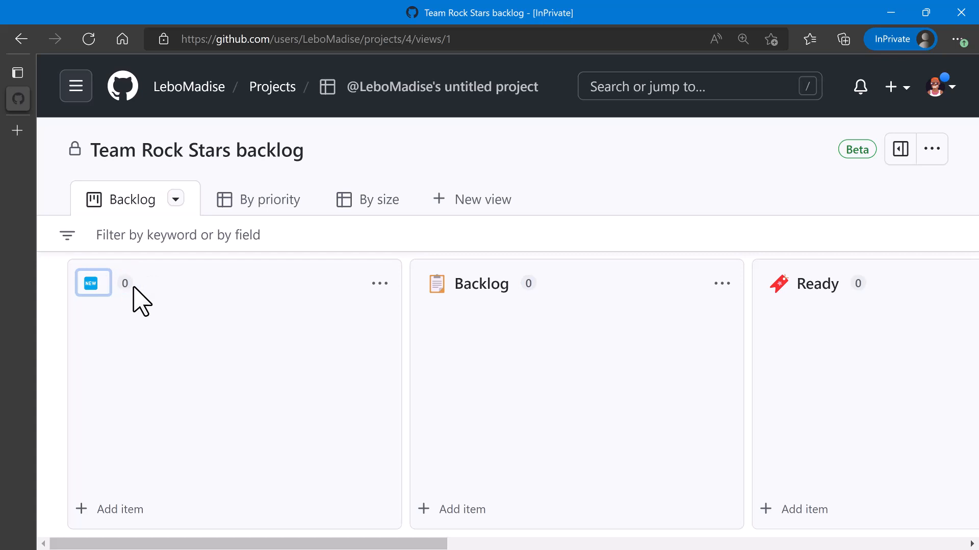
text(To Do)
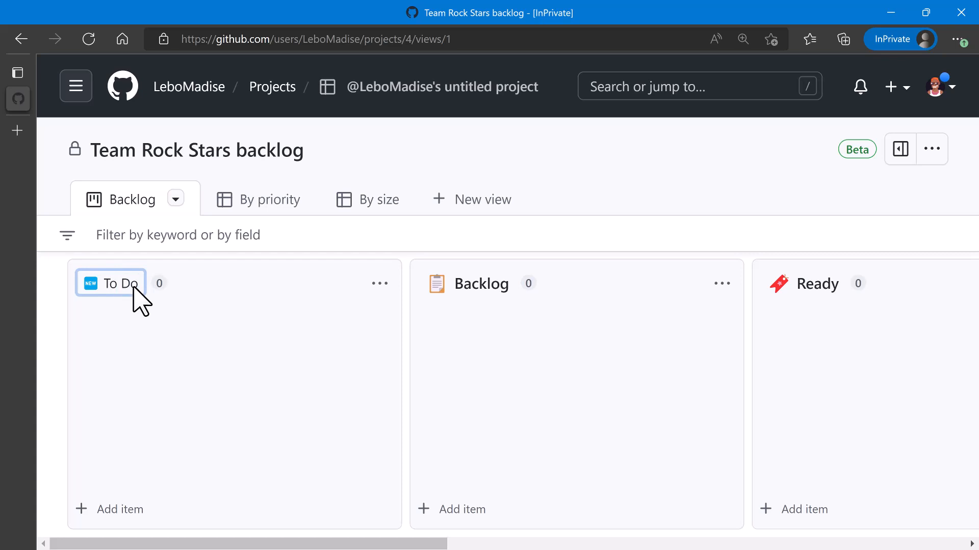
click(253, 367)
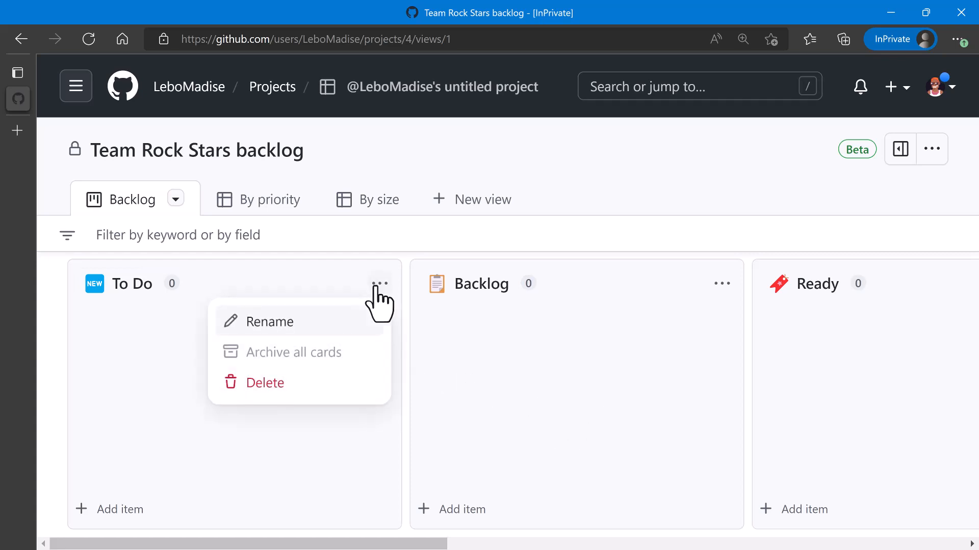
- Delete the first column, To Do, from the board and rename the Backlog column to "To Do"
click(256, 391)
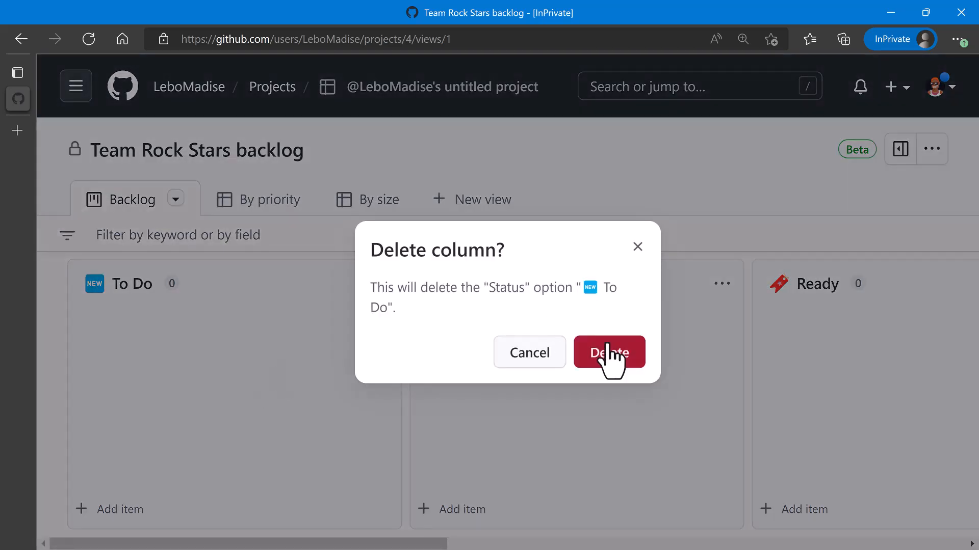
click(606, 349)
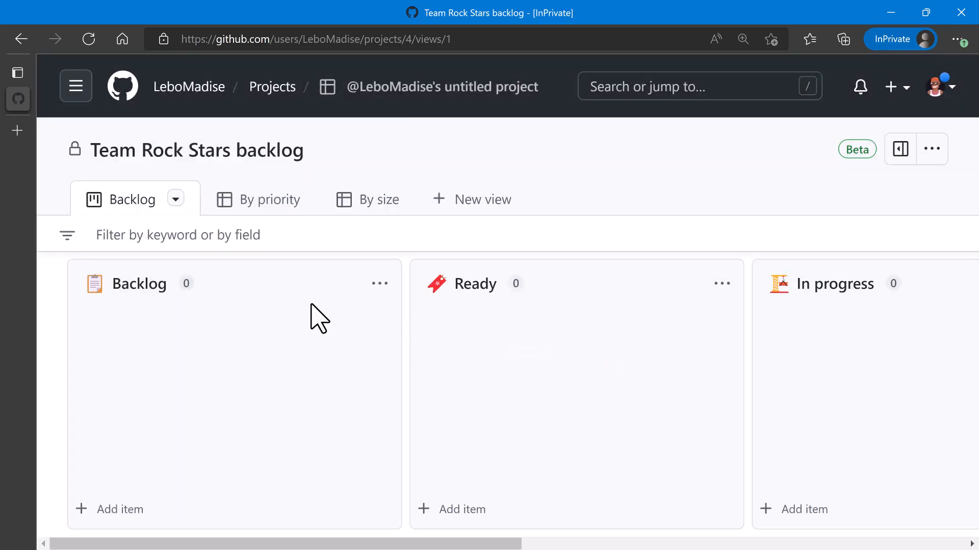
click(144, 284)
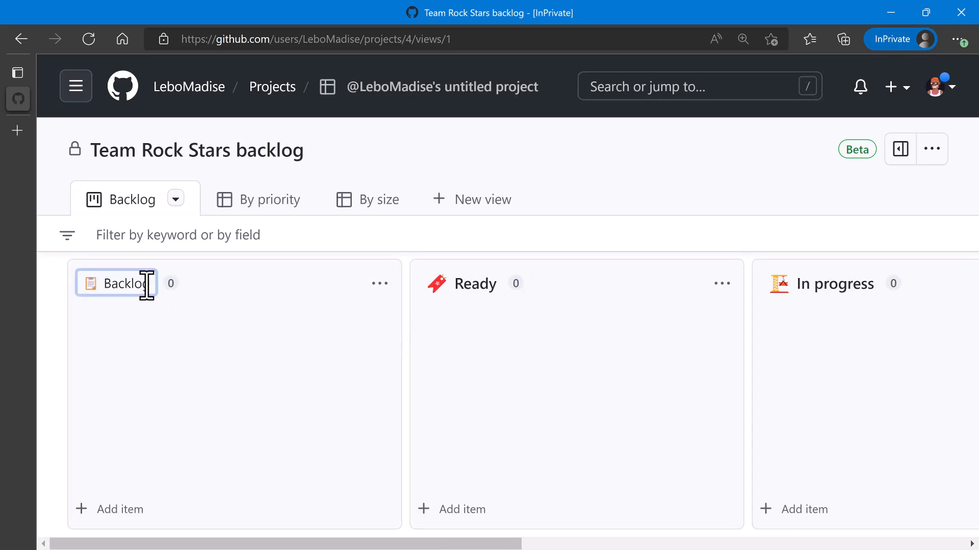
key(BackSpace)
key(BackSpace)
key(BackSpace)
key(BackSpace)
key(BackSpace)
key(BackSpace)
key(BackSpace)
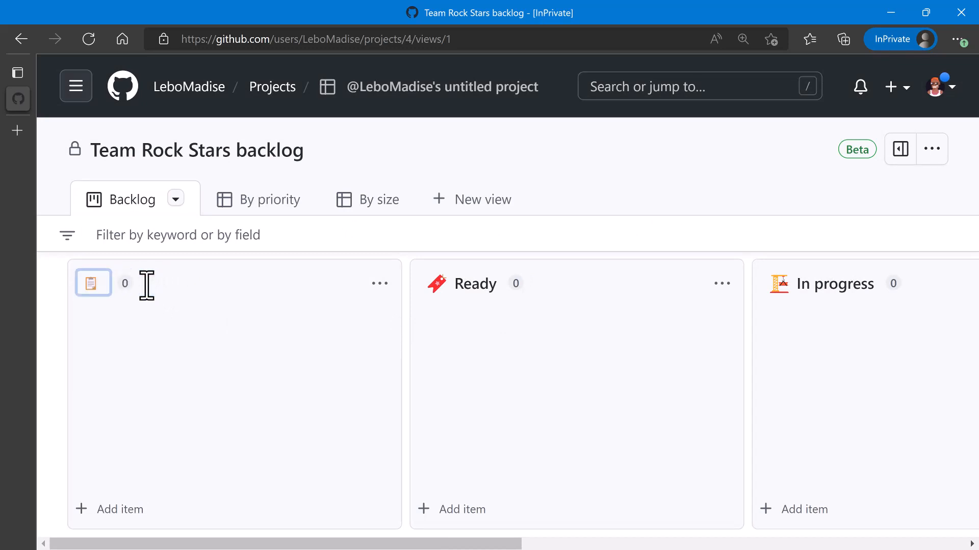
text(To Do)
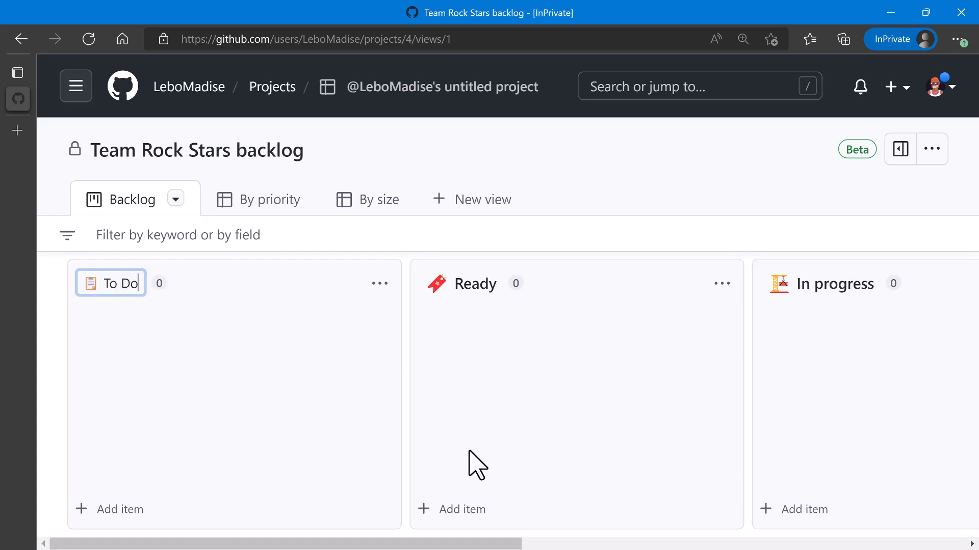
key(Return)
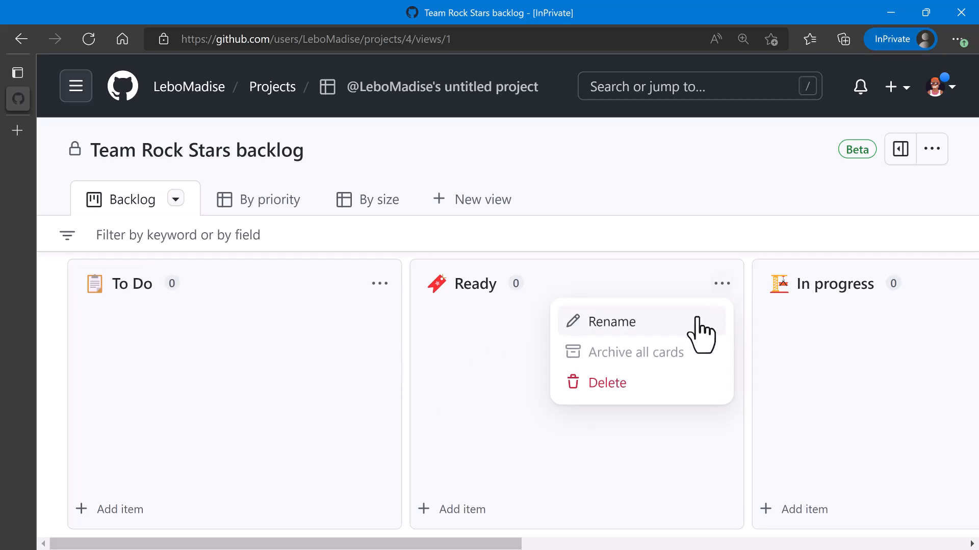
- Delete the Ready column and look through the remaining board columns up to Done
click(606, 387)
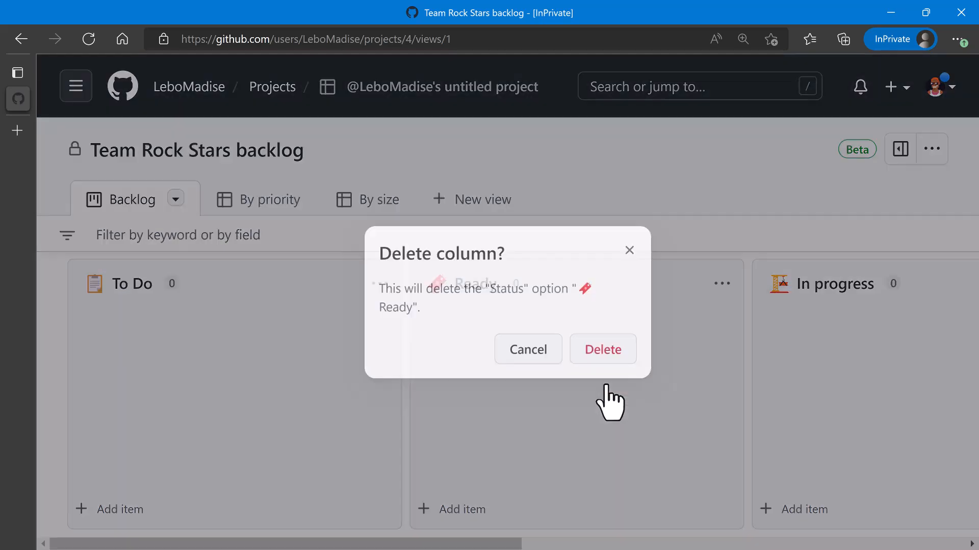
click(622, 362)
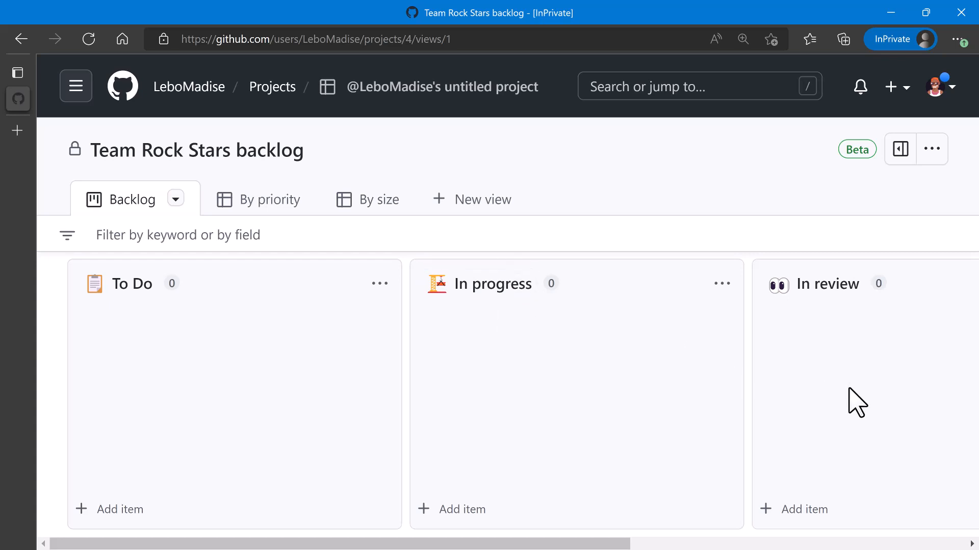
scroll(857, 403, right, 5)
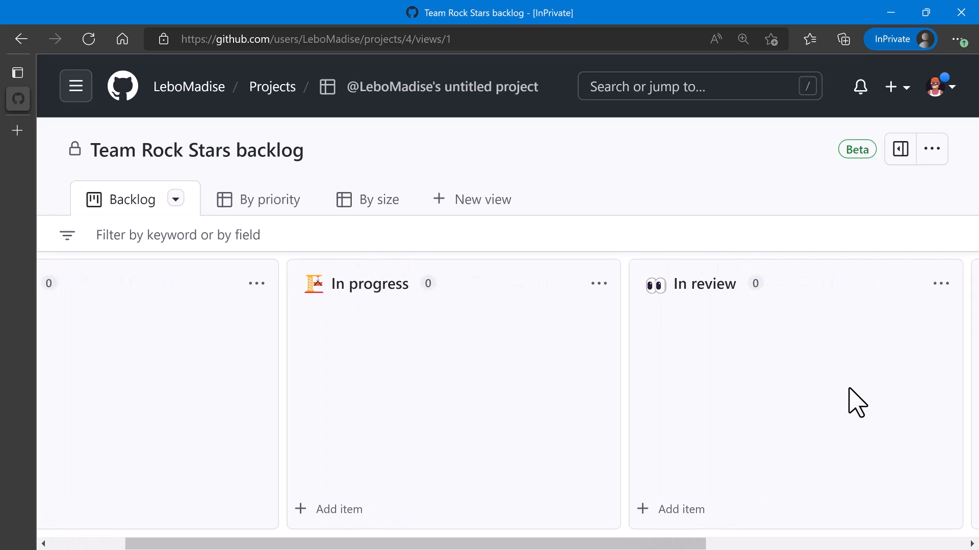
scroll(856, 403, right, 3)
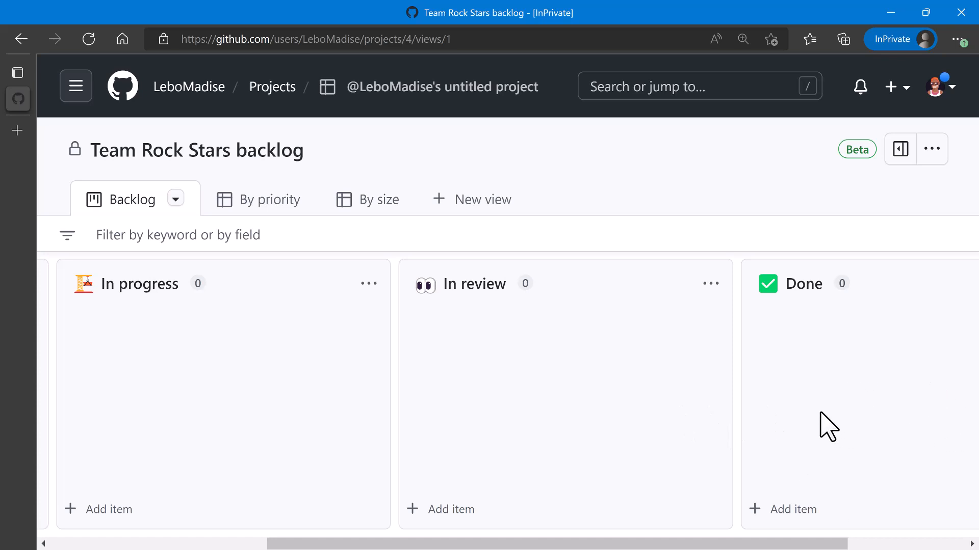
scroll(637, 435, left, 7)
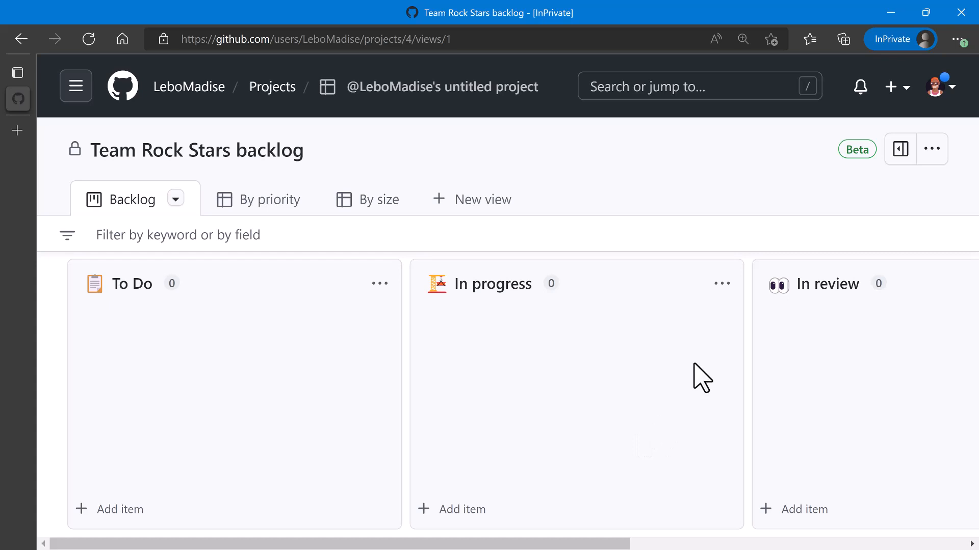
- Save the short project description "Team Rock Stars kanban board to manage project delivery and progress." and close the project details
click(901, 149)
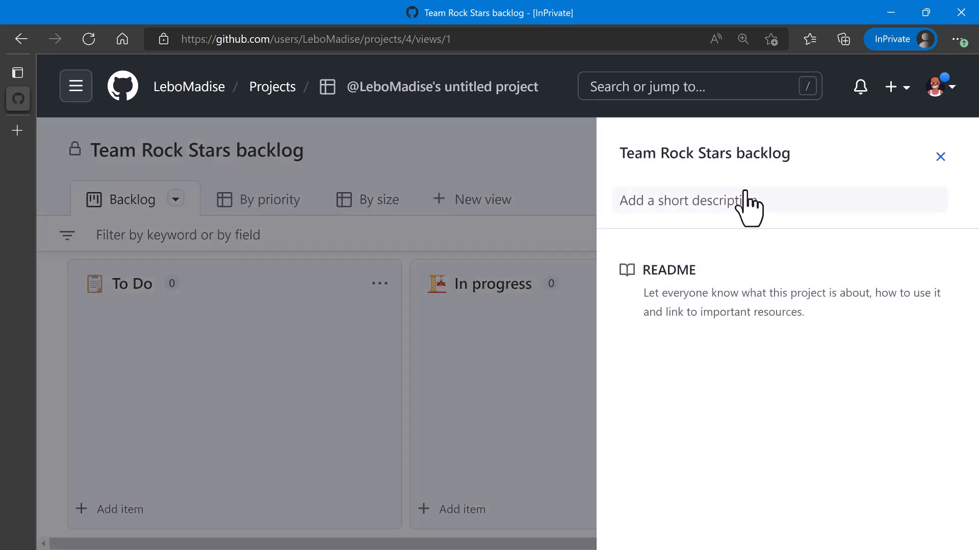
click(744, 200)
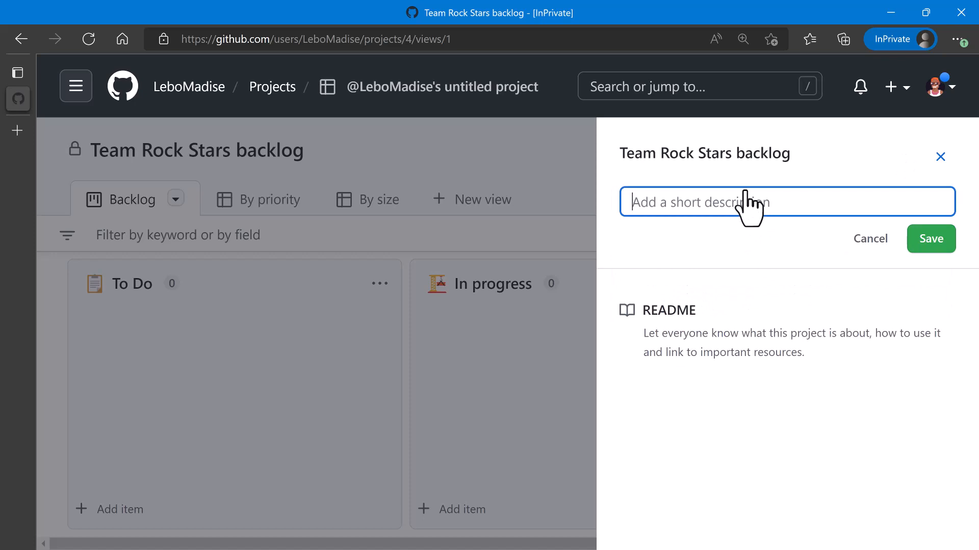
text(Tea)
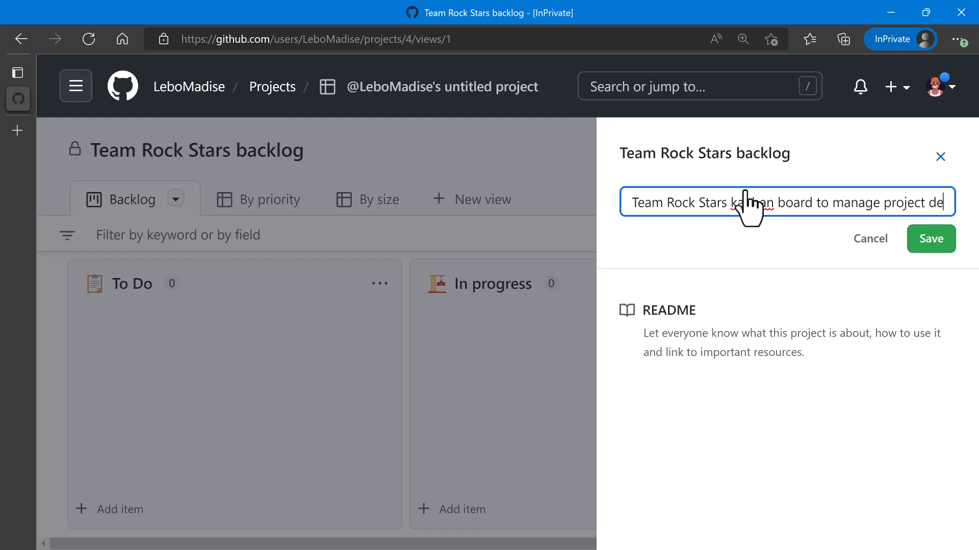
text(livery and )
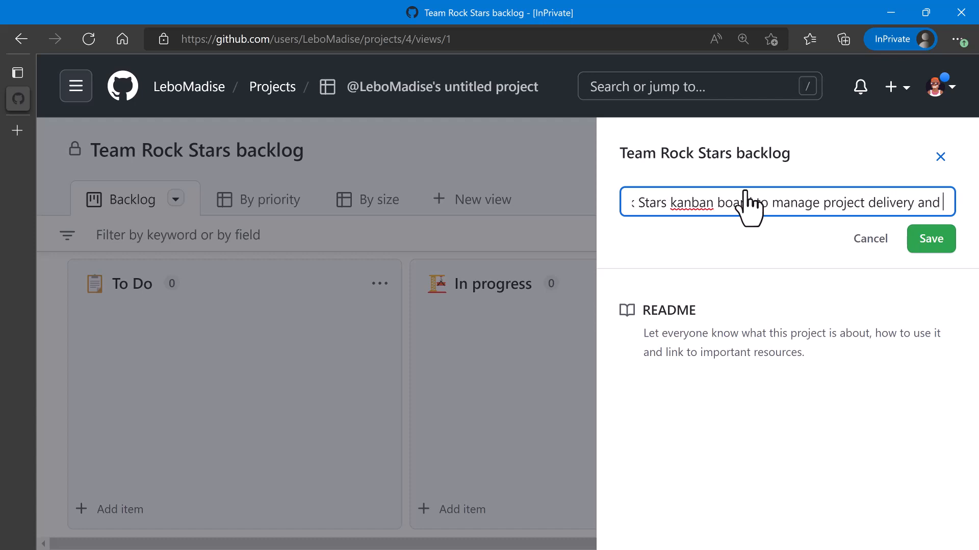
text(progre)
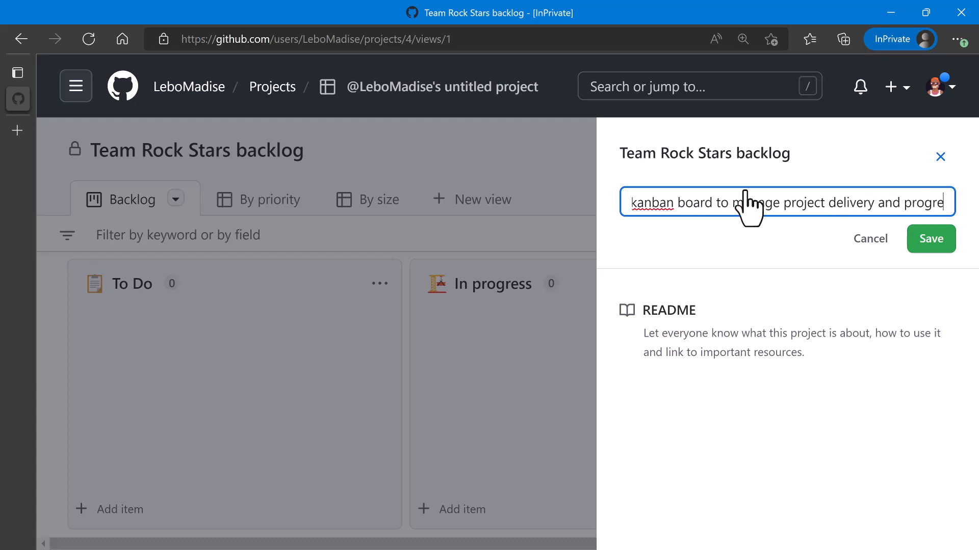
text(ss.)
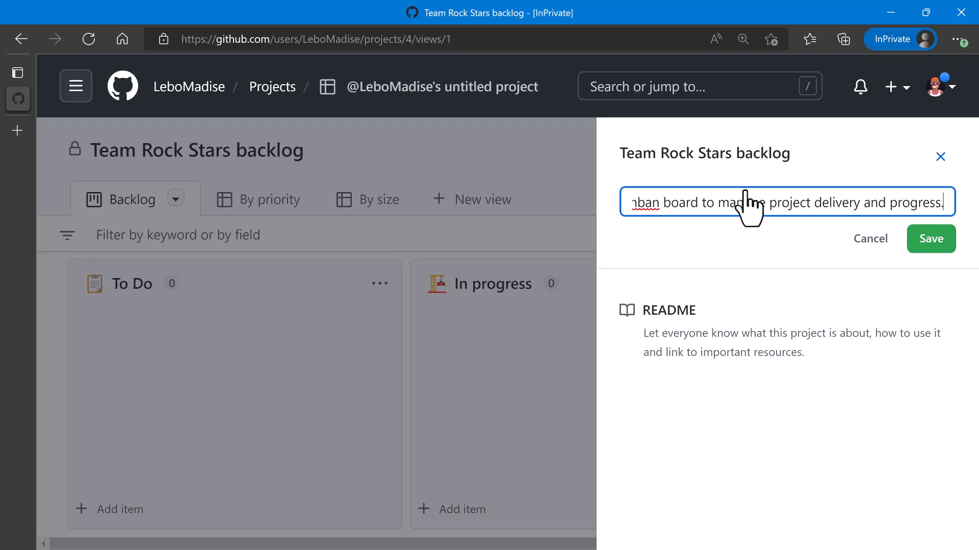
click(942, 244)
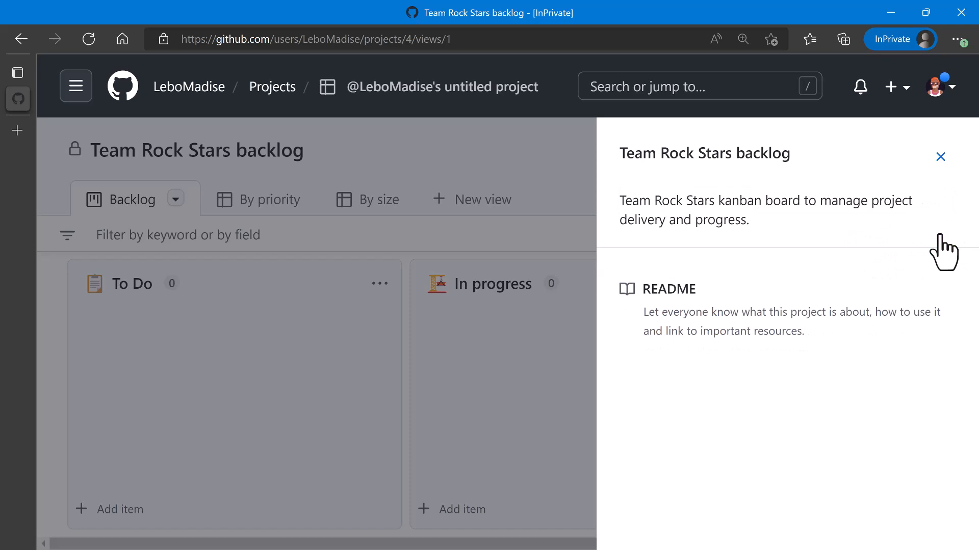
click(941, 155)
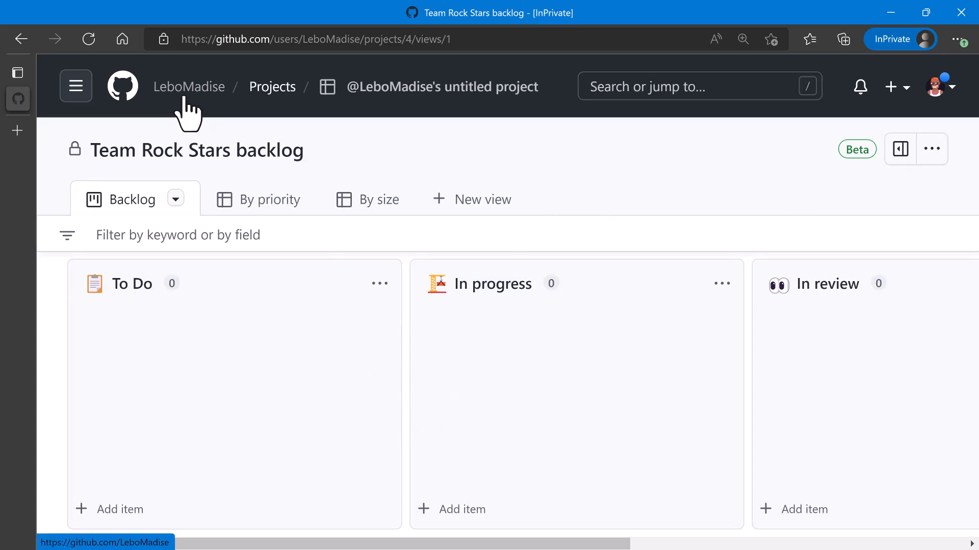
- Look over the public profile section of the account settings and go to the account's profile page
click(952, 95)
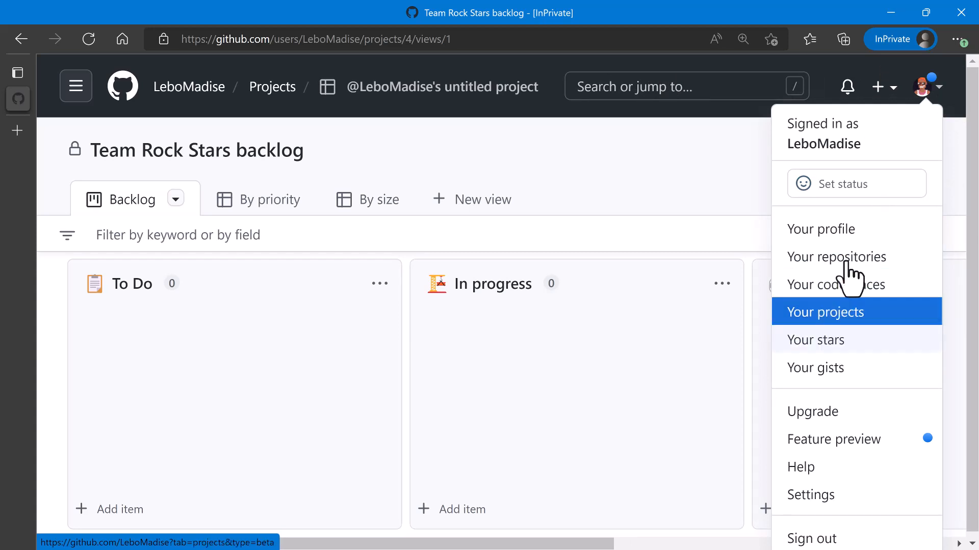
click(830, 510)
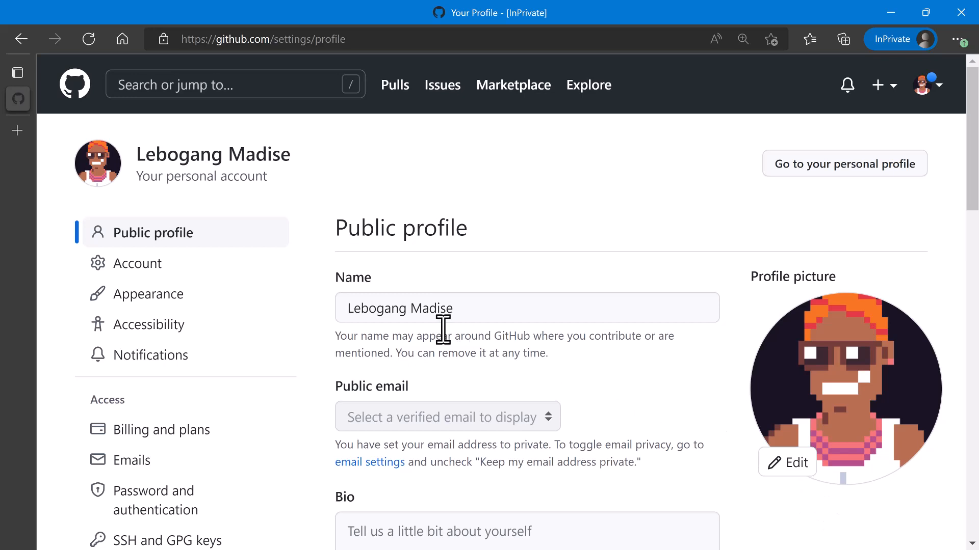
scroll(510, 307, down, 1)
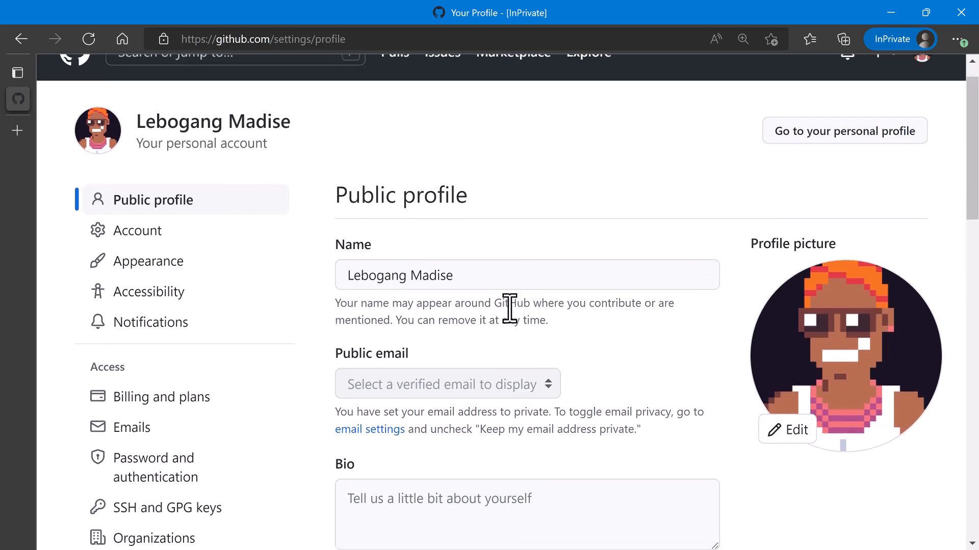
scroll(509, 307, up, 1)
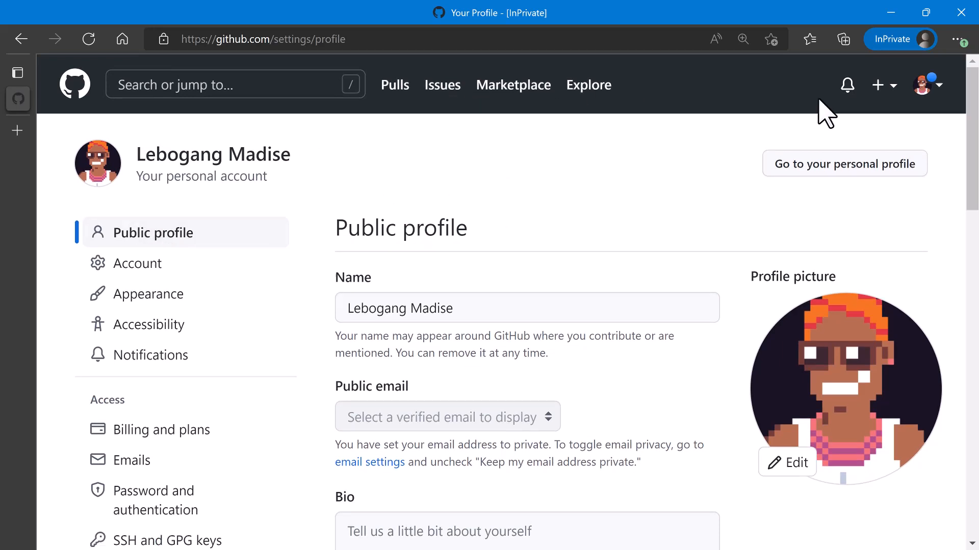
click(925, 86)
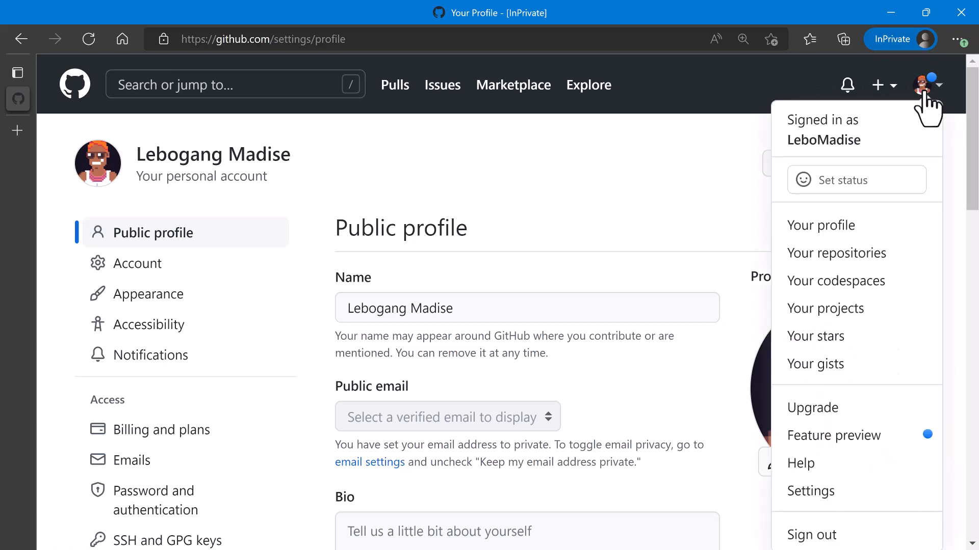
click(821, 225)
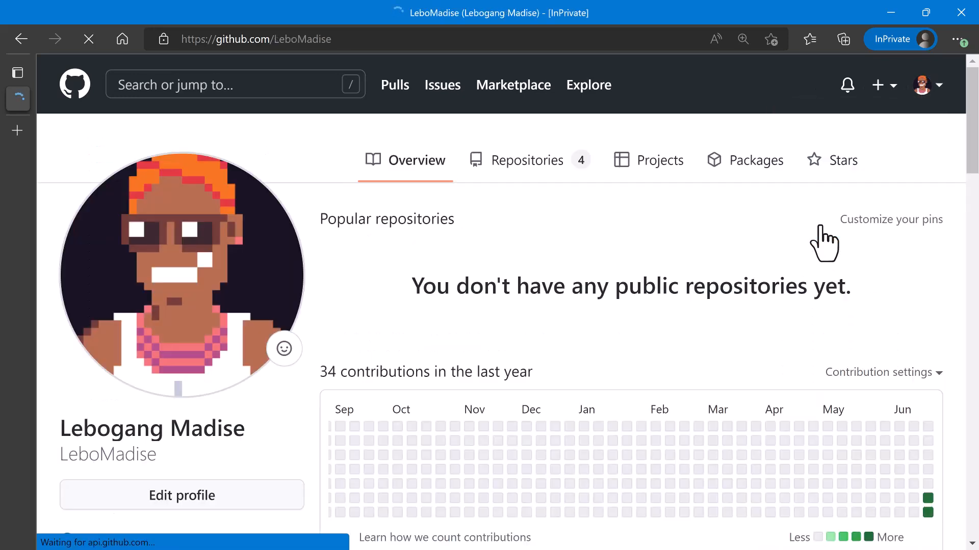
- Look over the profile overview and open the TeamRockStars repository from the account's repository list
scroll(530, 363, down, 3)
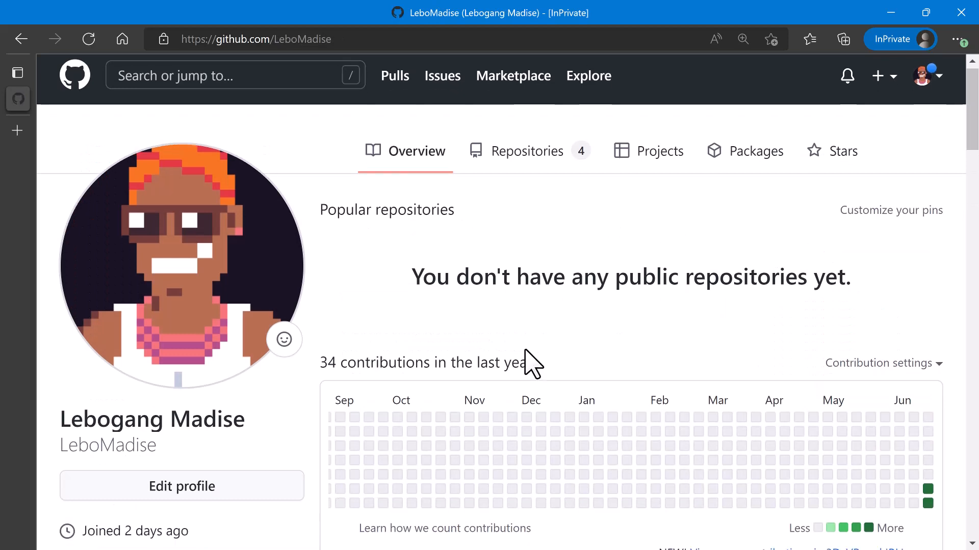
scroll(530, 363, down, 3)
scroll(530, 363, up, 1)
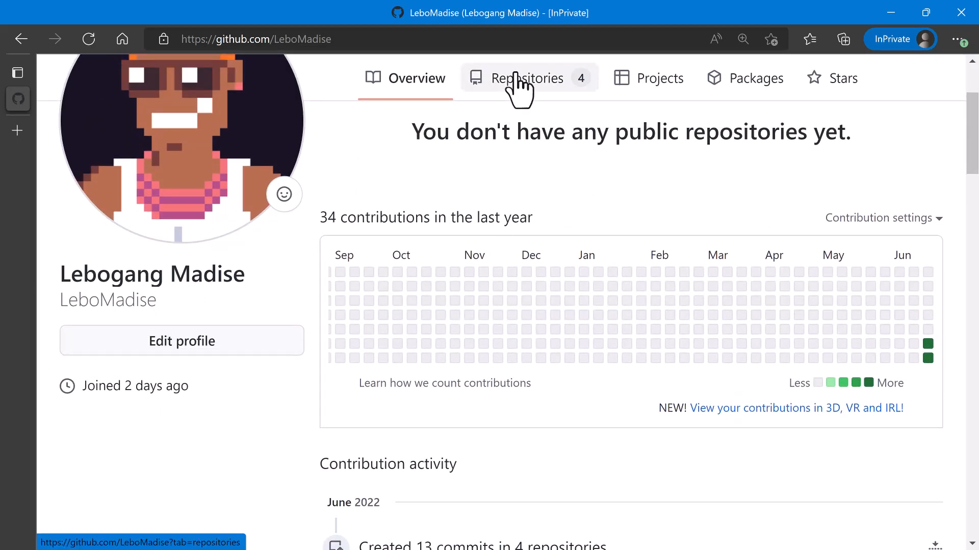
click(524, 81)
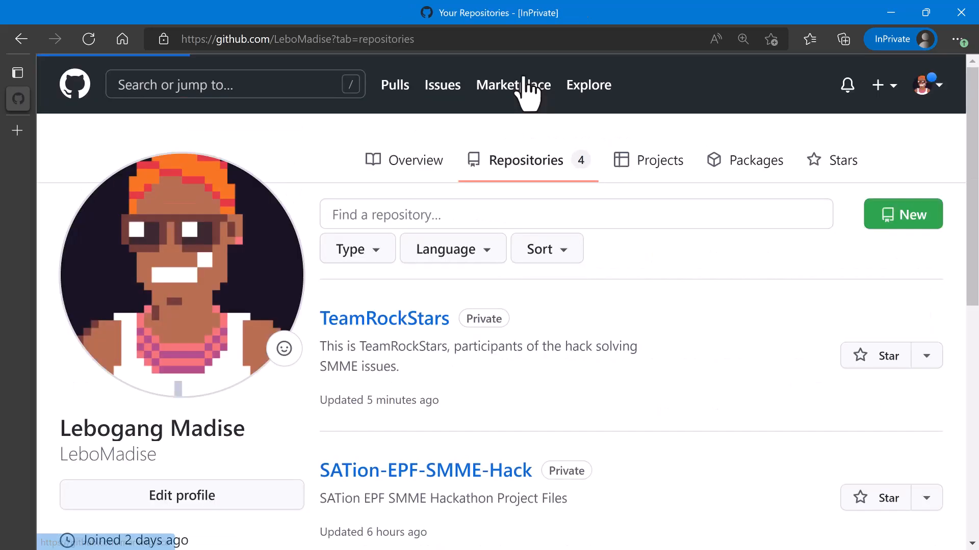
click(410, 318)
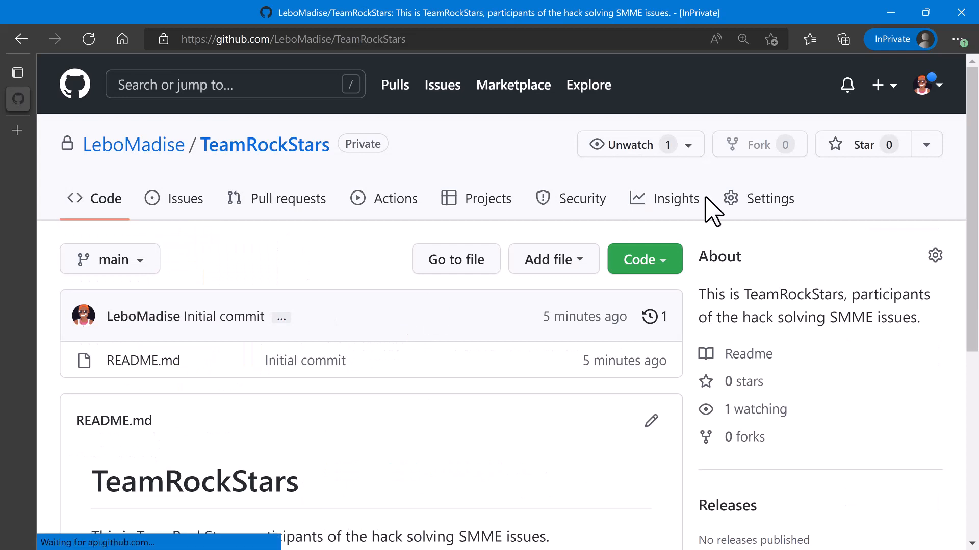
- Open the collaborator access settings of the TeamRockStars repository and go to the Manage access section
click(770, 200)
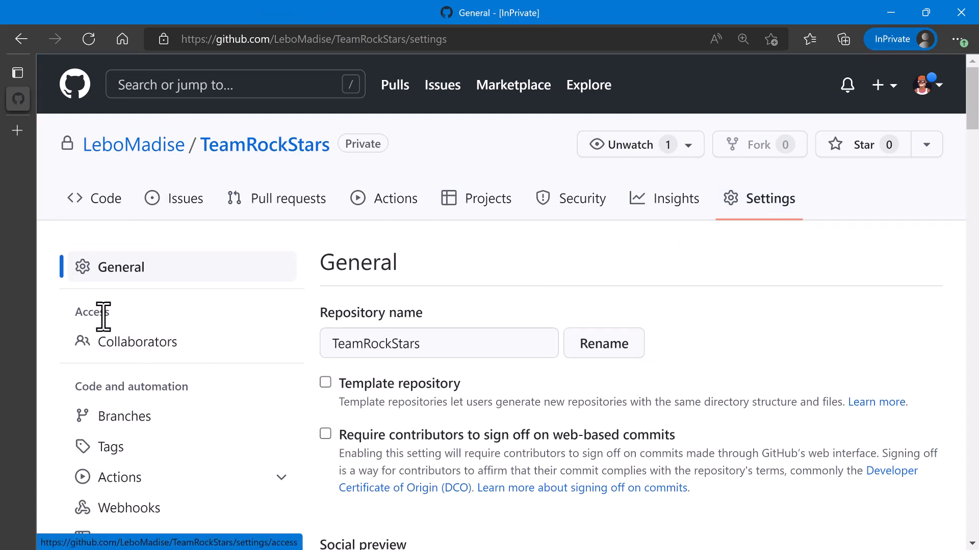
click(121, 349)
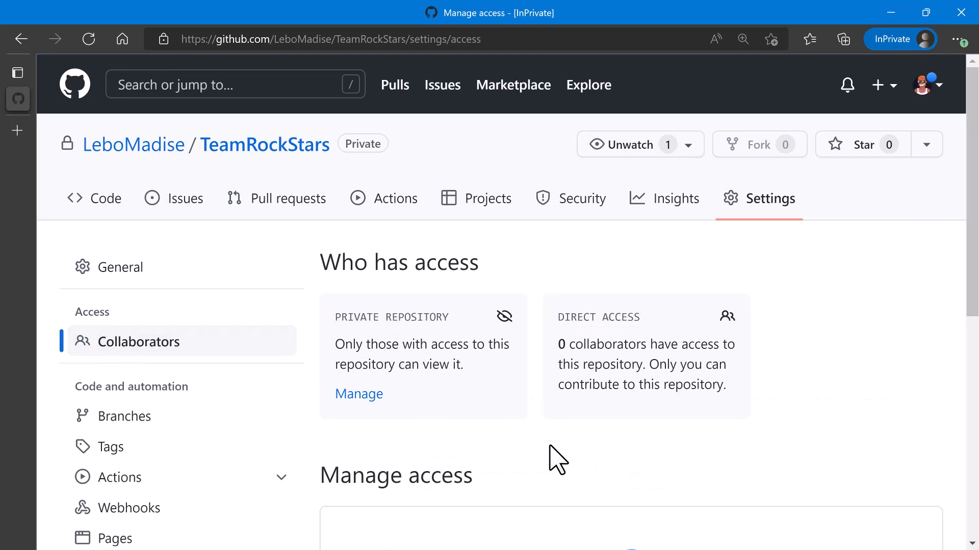
scroll(547, 466, down, 1)
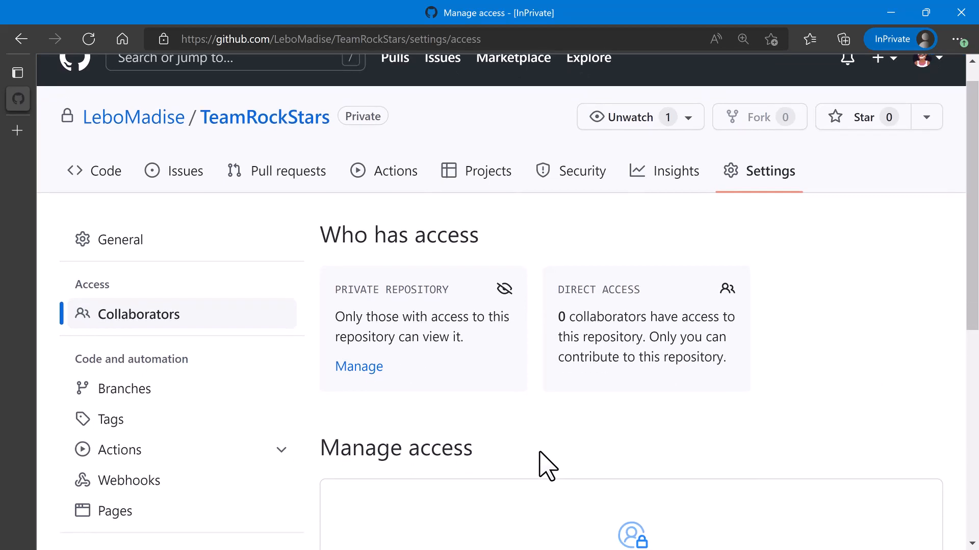
scroll(547, 466, down, 1)
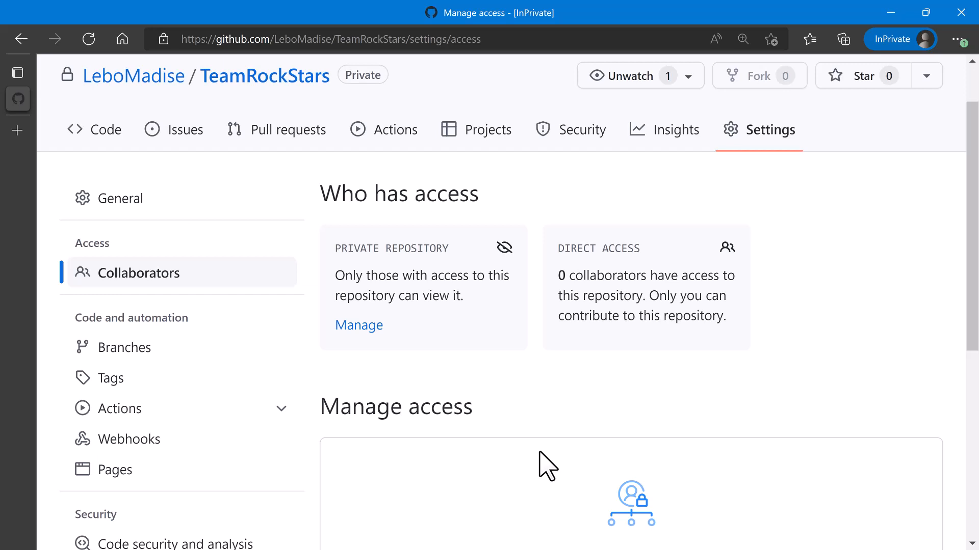
scroll(547, 466, down, 1)
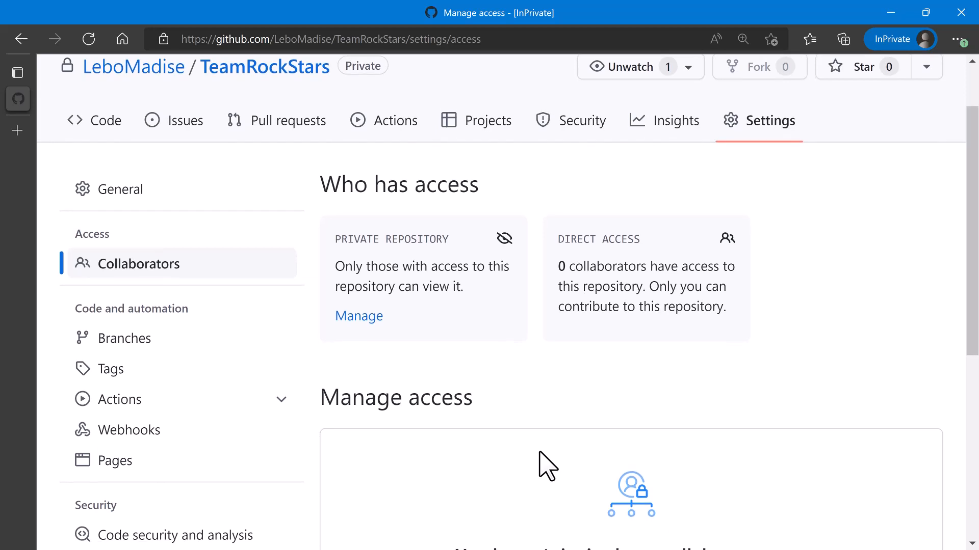
scroll(547, 466, down, 1)
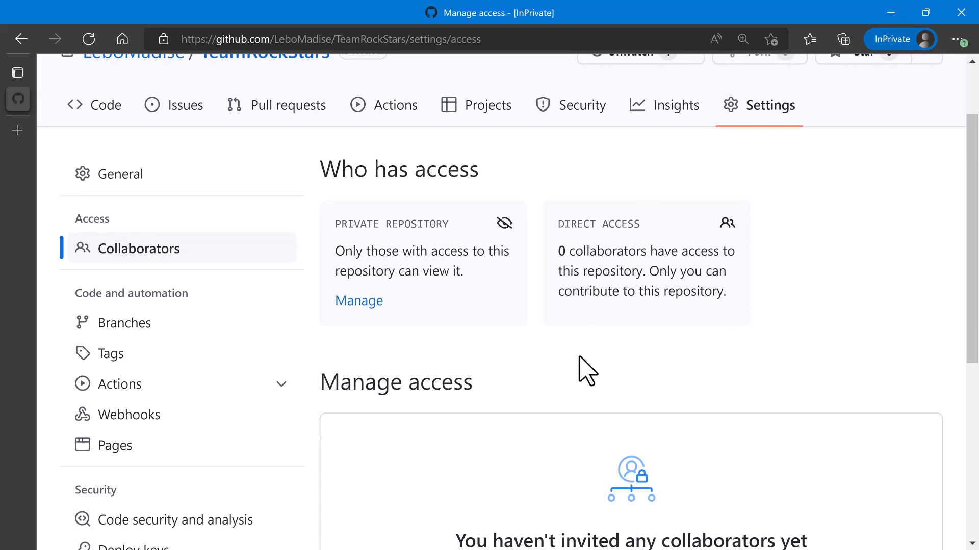
scroll(586, 381, down, 3)
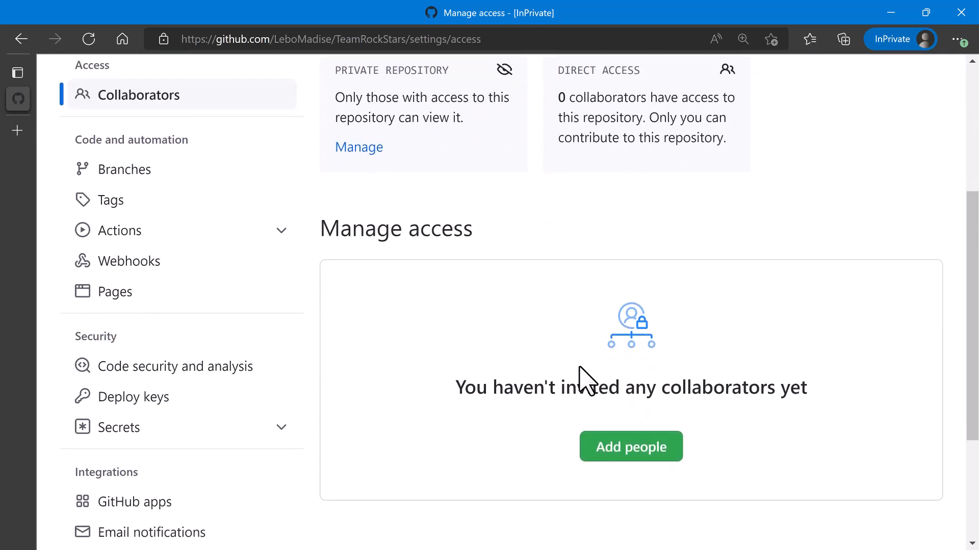
- Invite the team member as a collaborator to TeamRockStars, finding them by their username
click(616, 452)
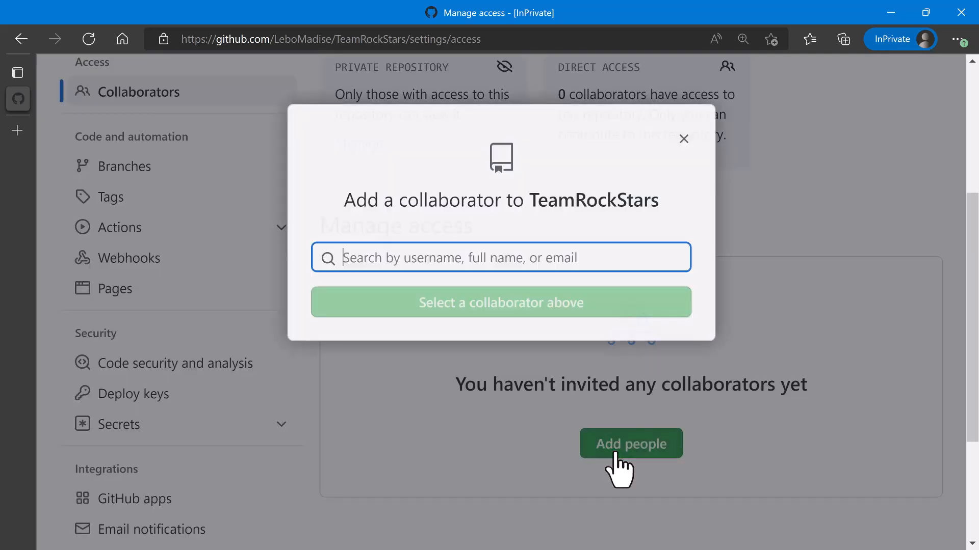
text(F)
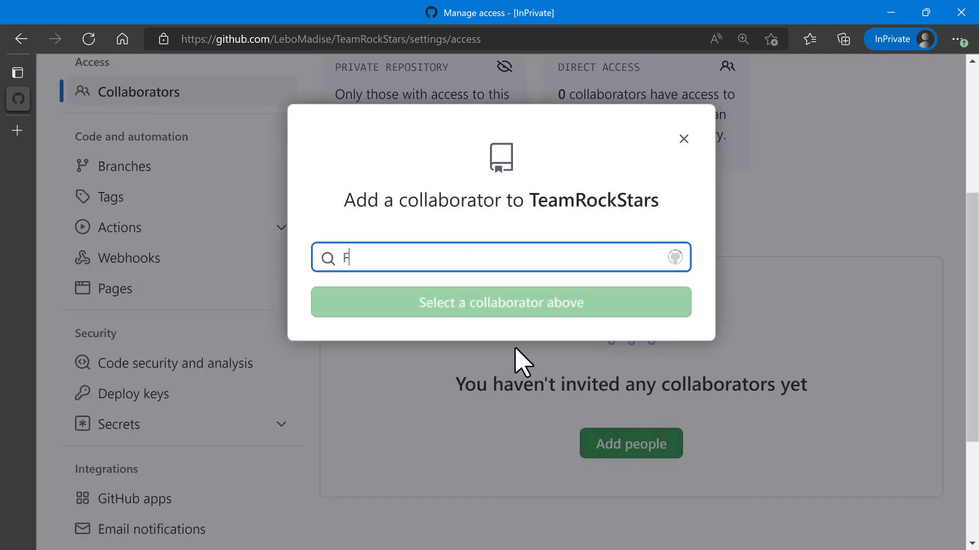
text(ruitymo)
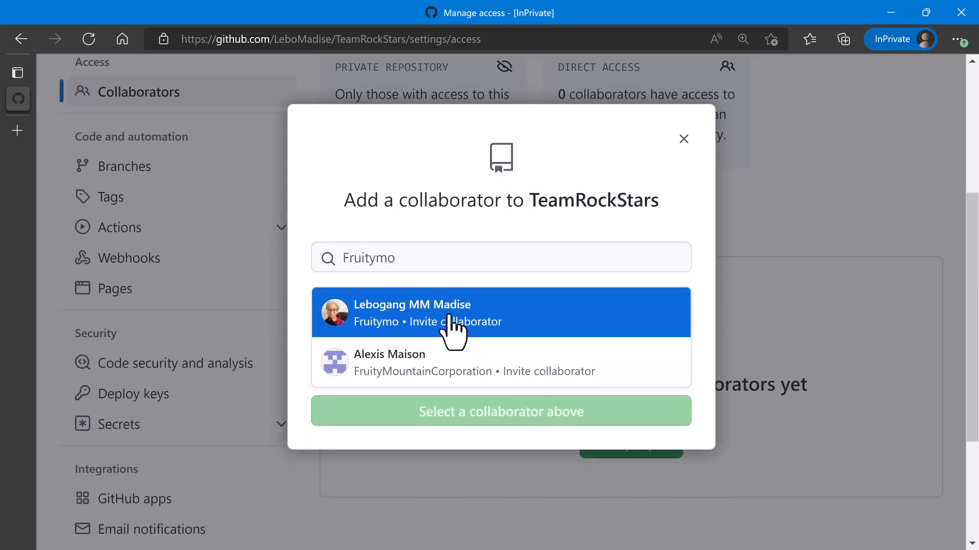
click(448, 331)
click(477, 363)
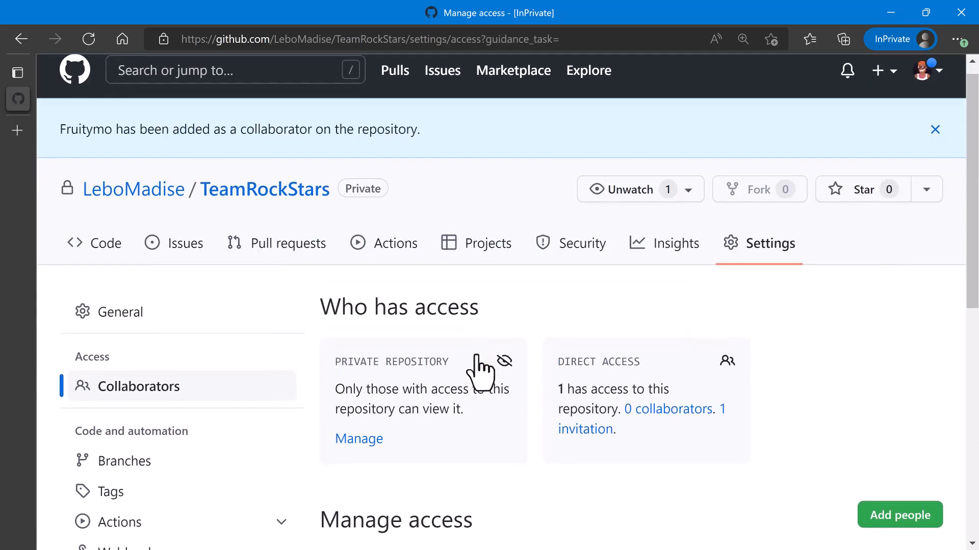
- Check the invited collaborator's entry under Manage access and refresh the page to update the invitation status
scroll(479, 372, down, 3)
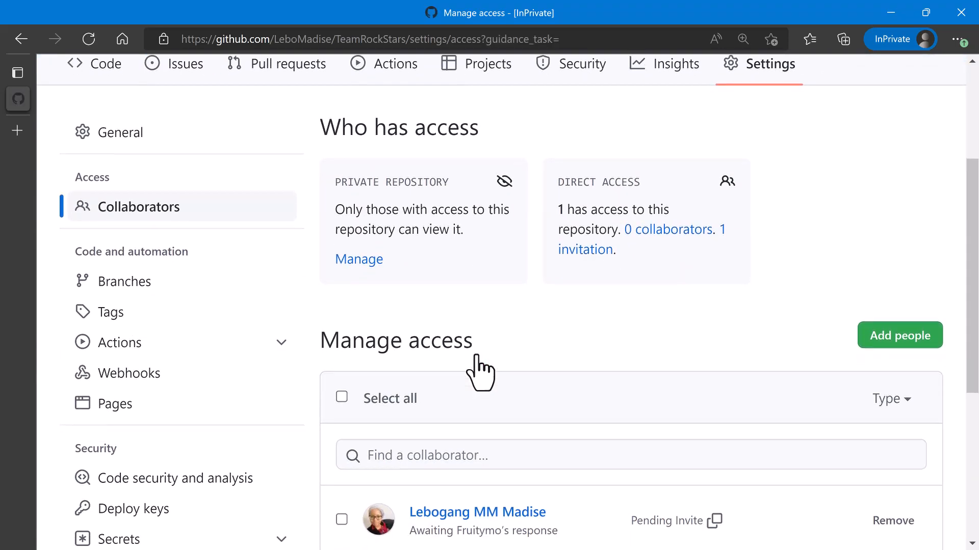
scroll(480, 372, down, 2)
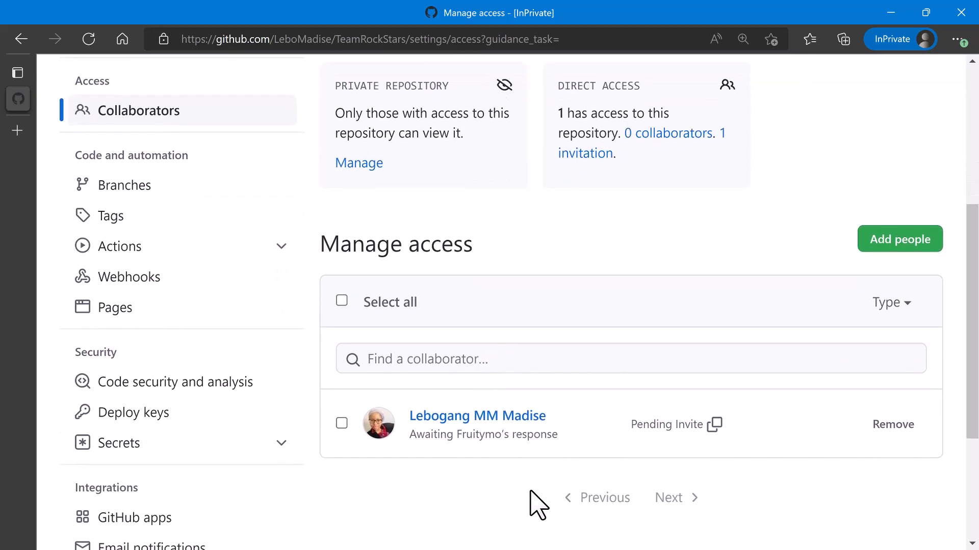
scroll(537, 505, down, 1)
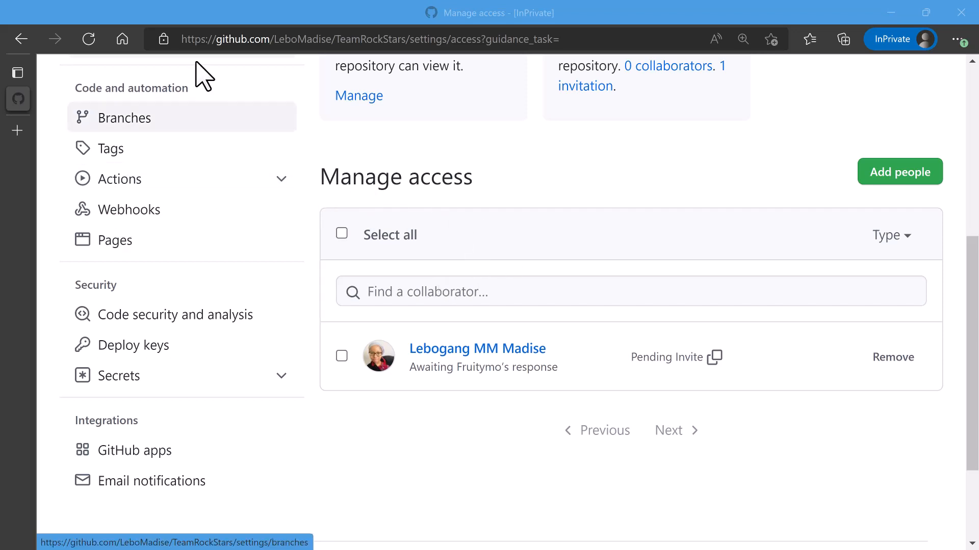
click(86, 43)
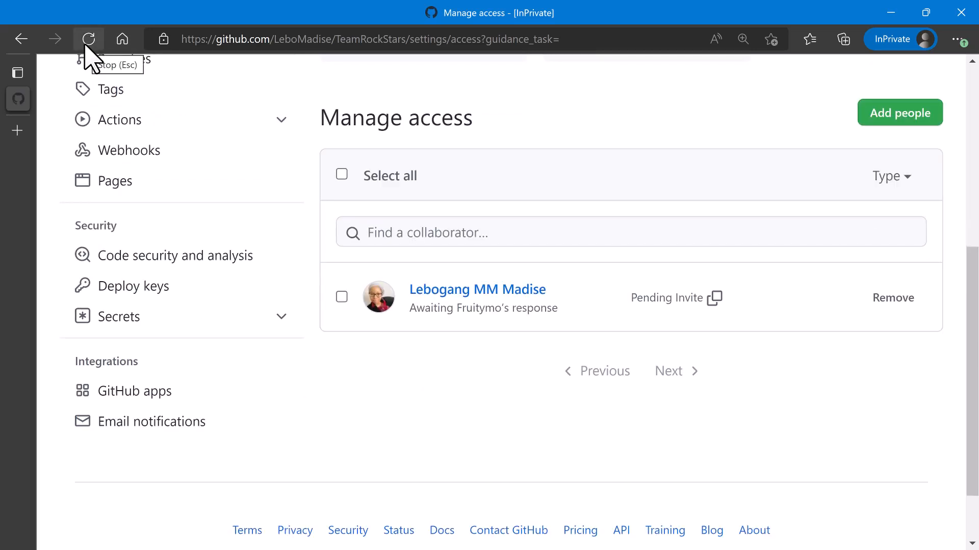
click(91, 41)
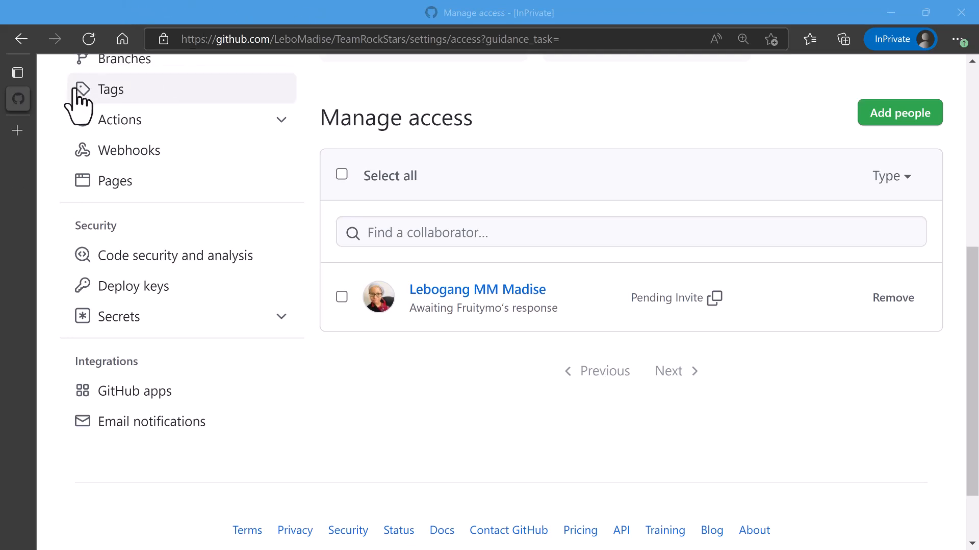
click(96, 43)
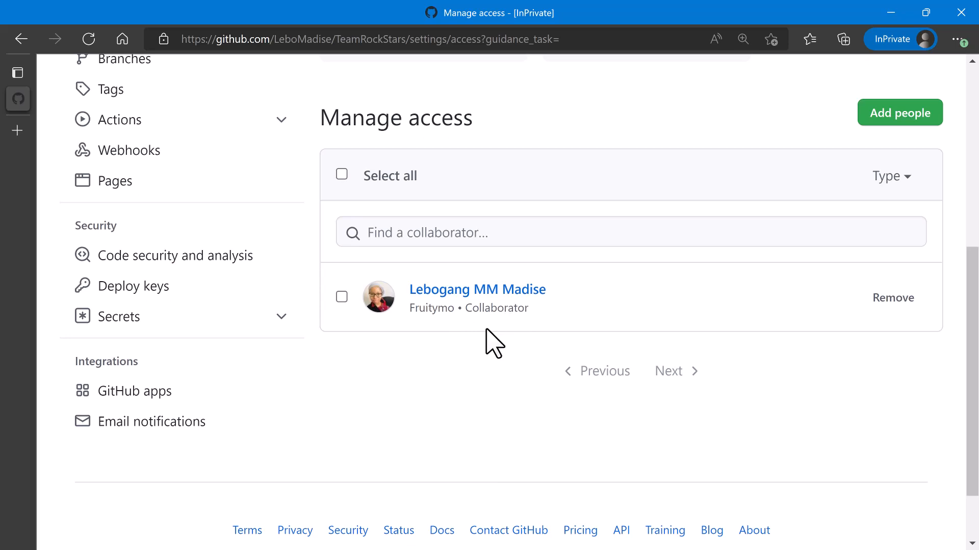
- Review the Who has access summary and the Manage access list of the repository
scroll(492, 344, up, 3)
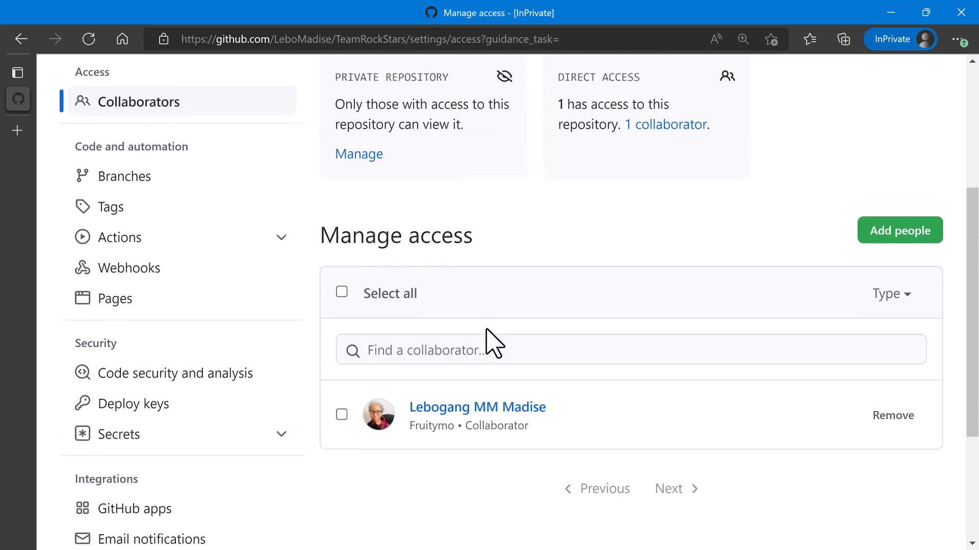
scroll(492, 344, up, 2)
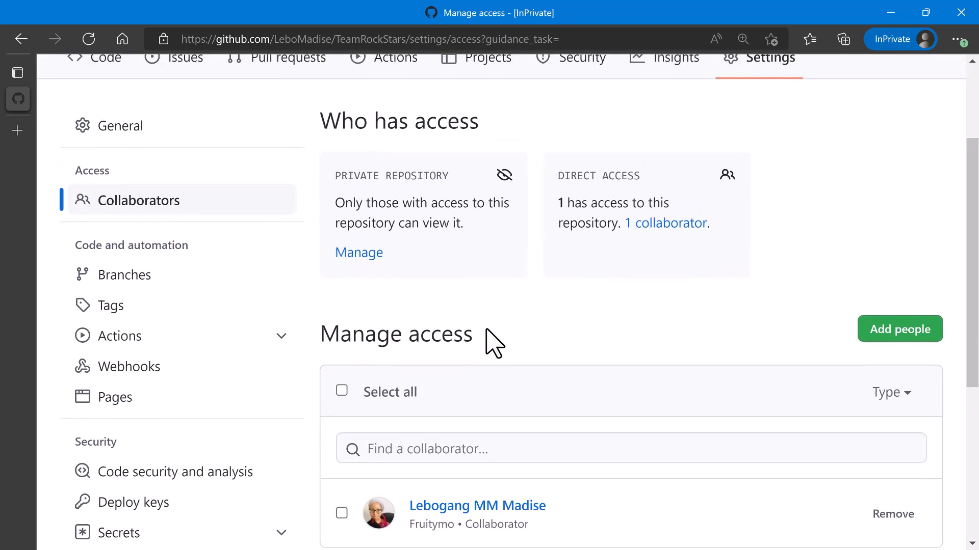
scroll(492, 344, up, 2)
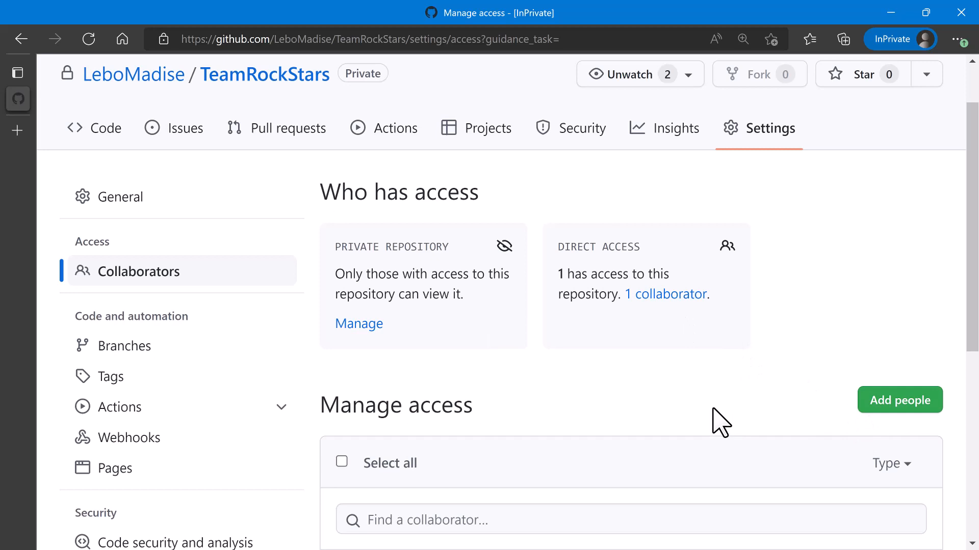
scroll(713, 409, down, 1)
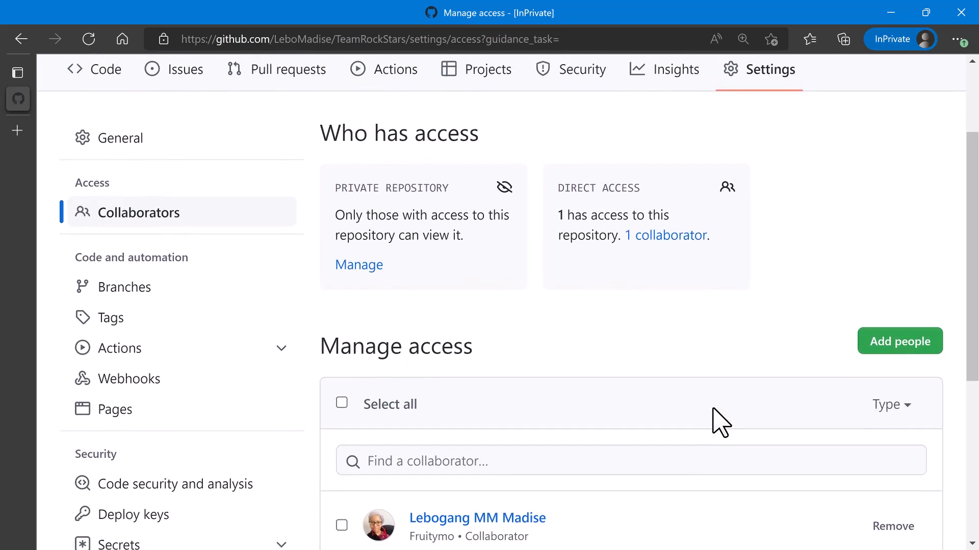
scroll(720, 422, up, 1)
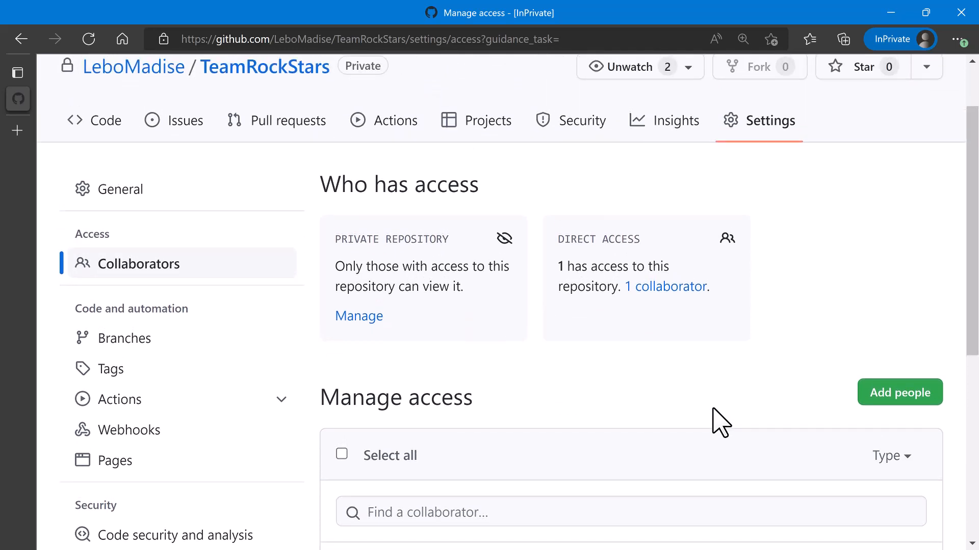
scroll(713, 409, up, 1)
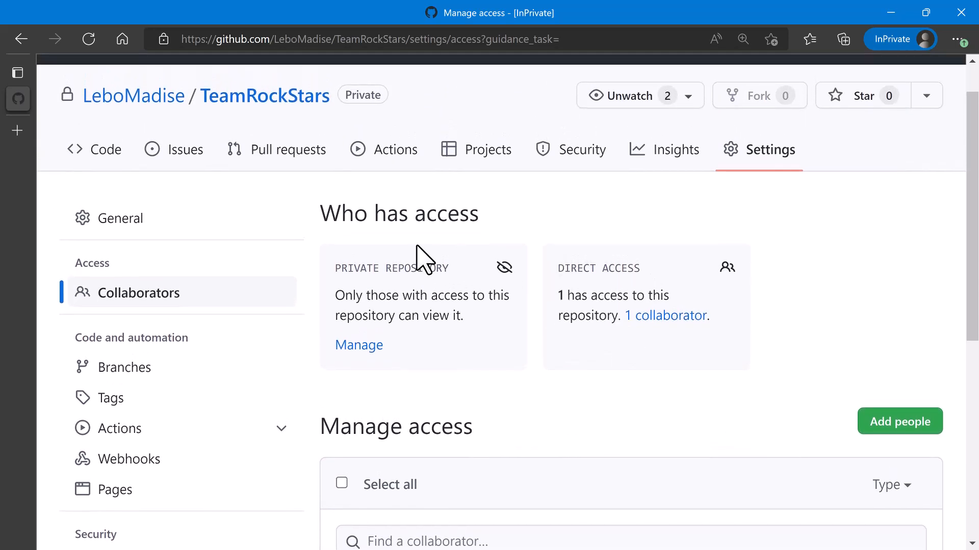
scroll(417, 247, down, 1)
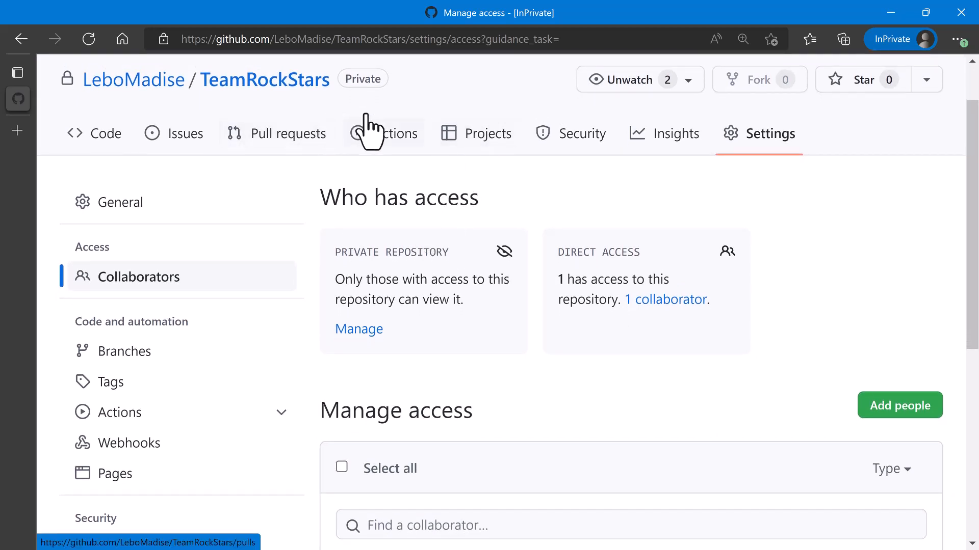
- Return to the owner's profile and open the Team Rock Stars backlog board from the account's projects
click(148, 78)
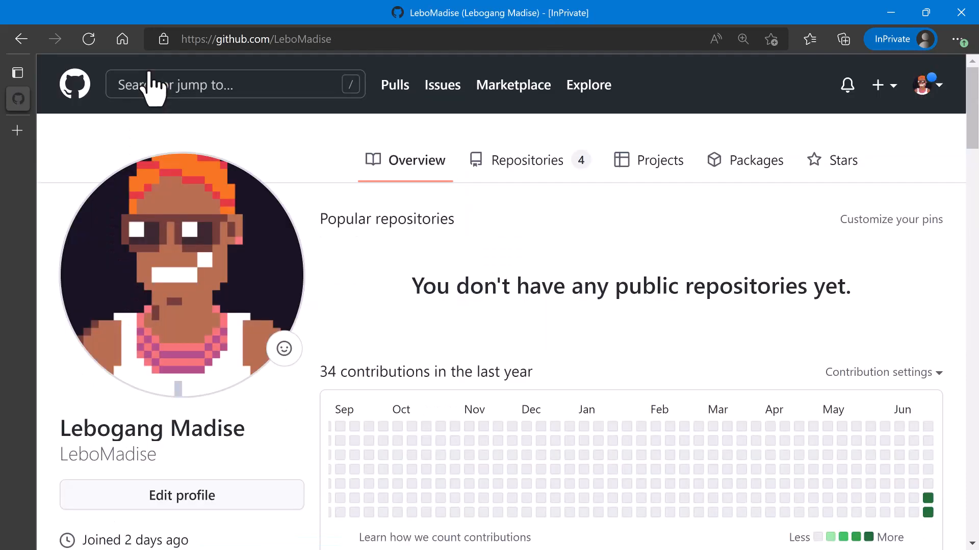
click(646, 167)
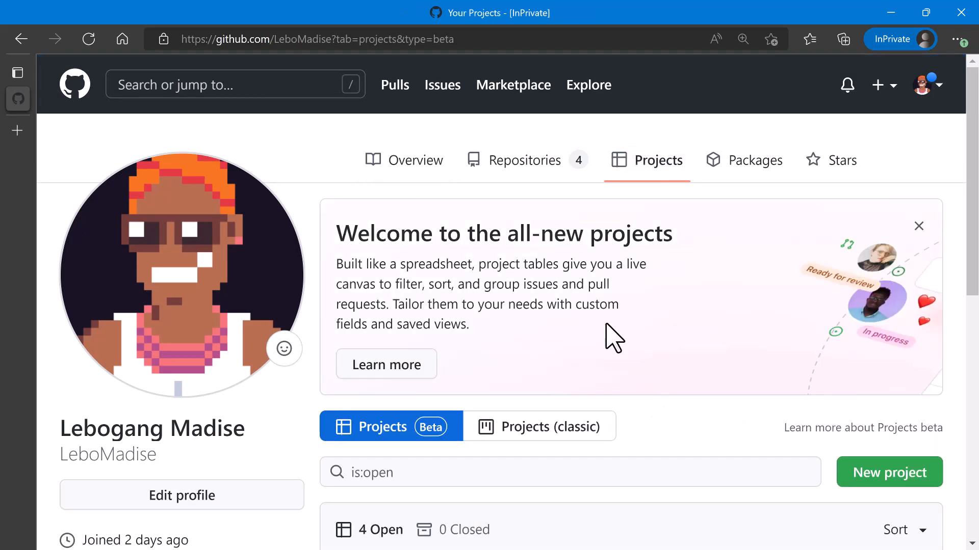
scroll(614, 338, down, 3)
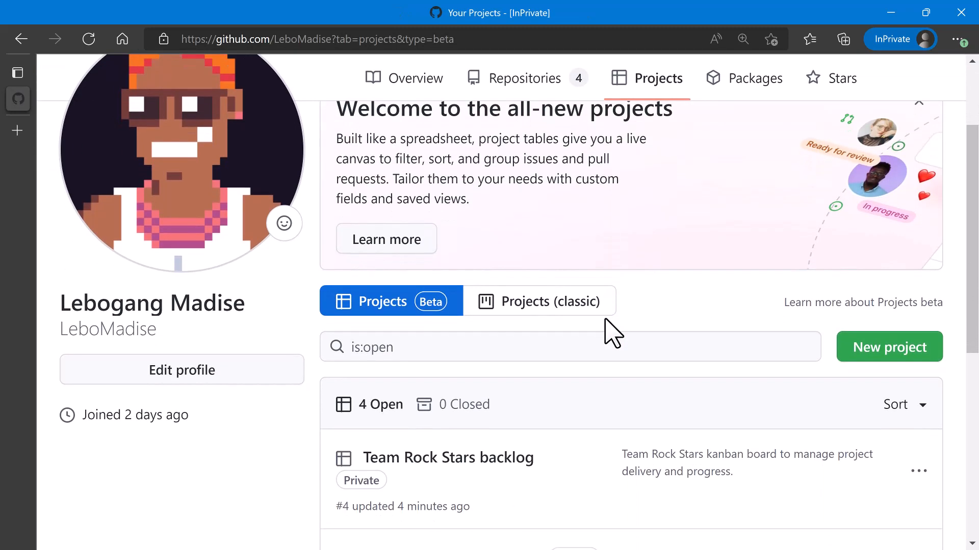
click(919, 469)
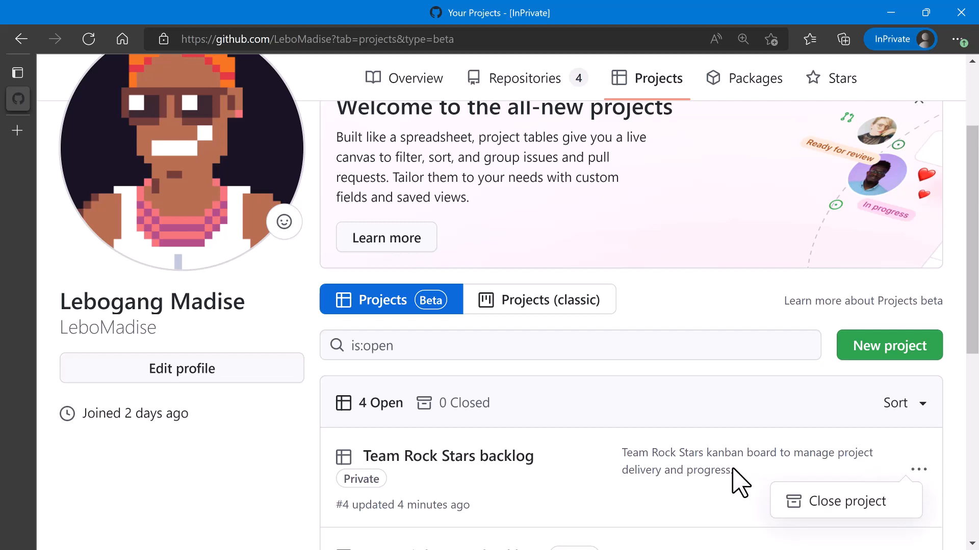
scroll(598, 477, down, 1)
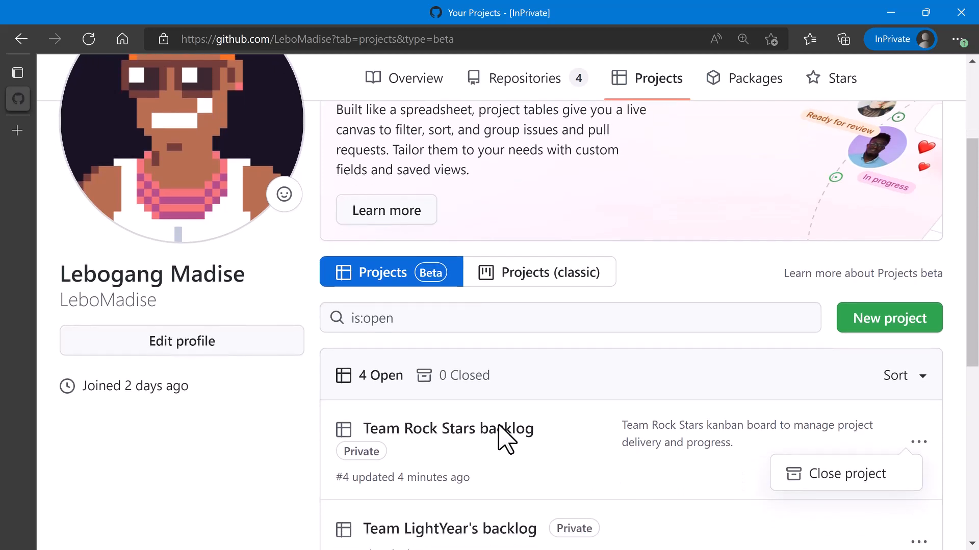
click(456, 429)
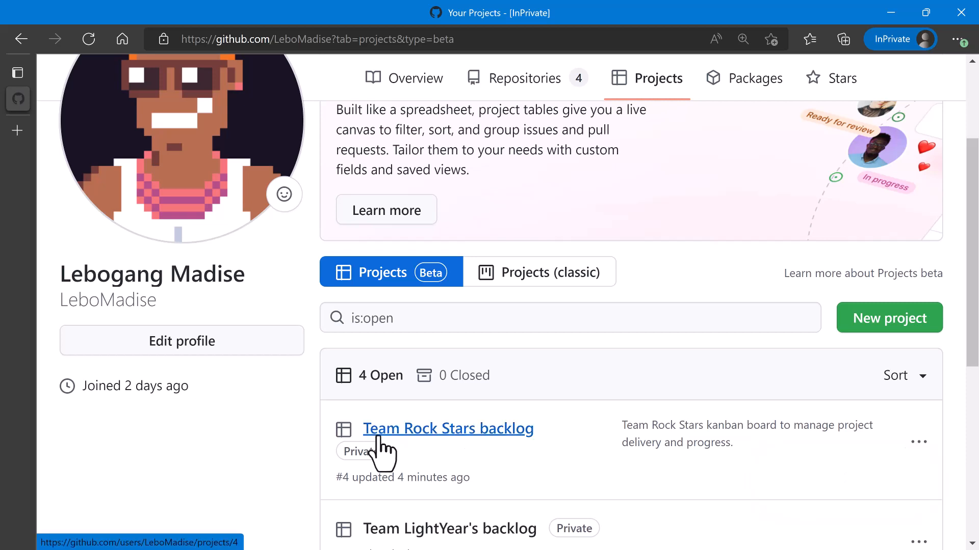
click(435, 433)
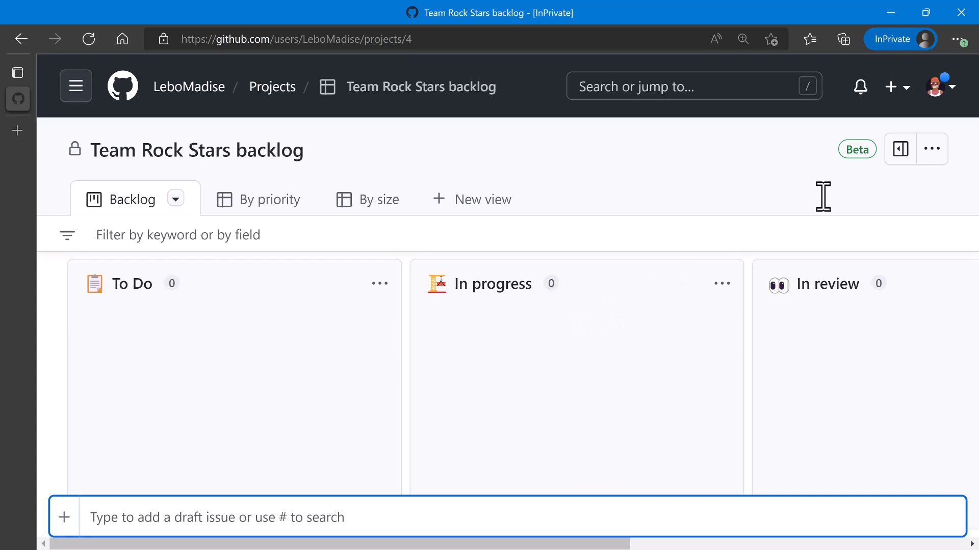
click(905, 88)
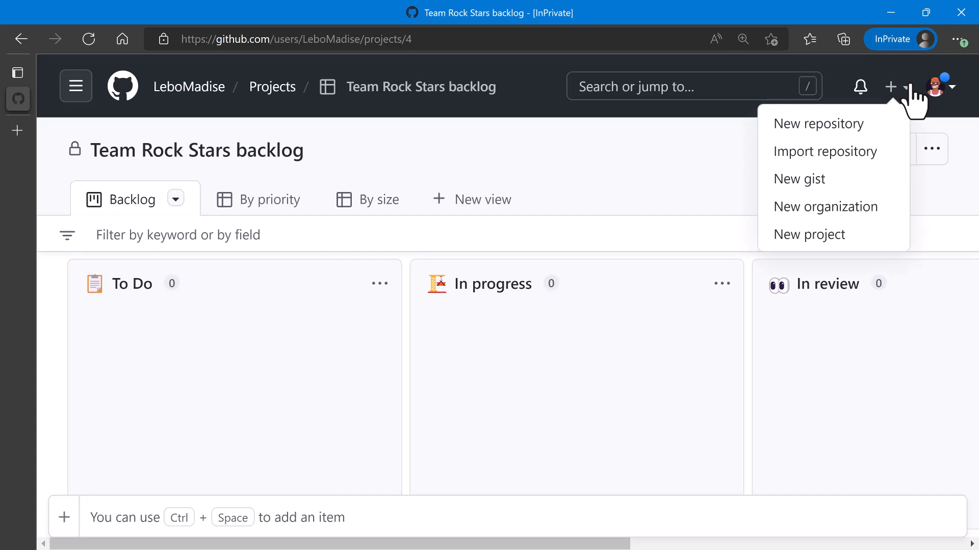
click(598, 200)
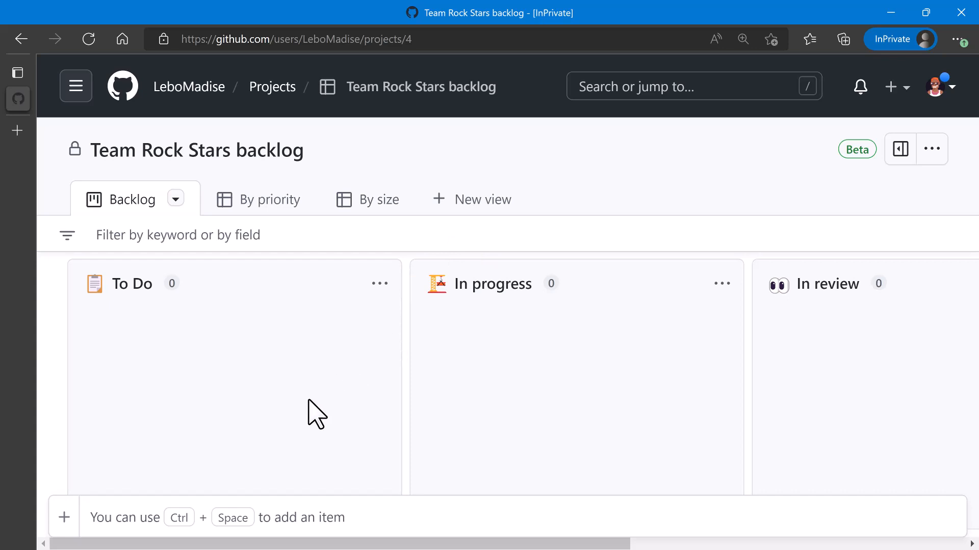
- Add a draft item titled "Create Project Skeleton" to the backlog board
click(121, 517)
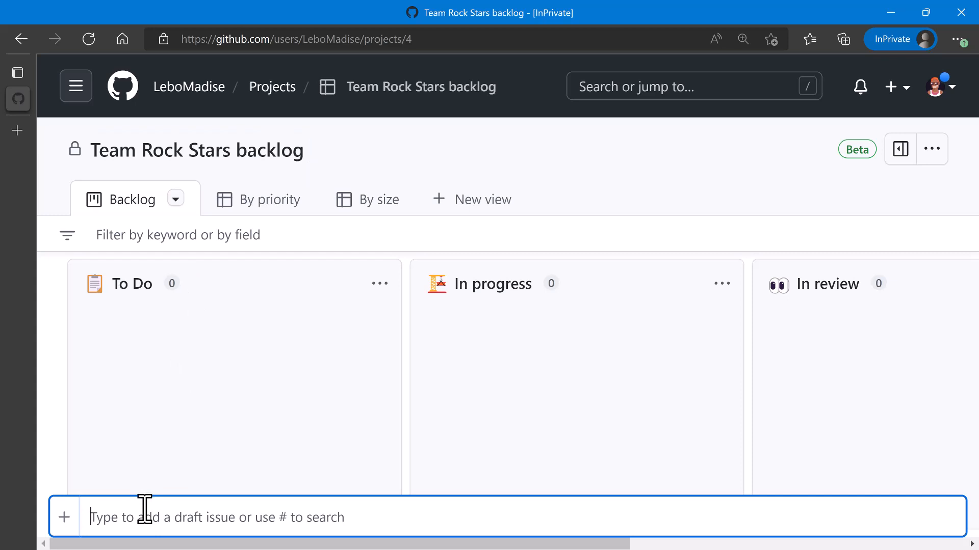
text(Create)
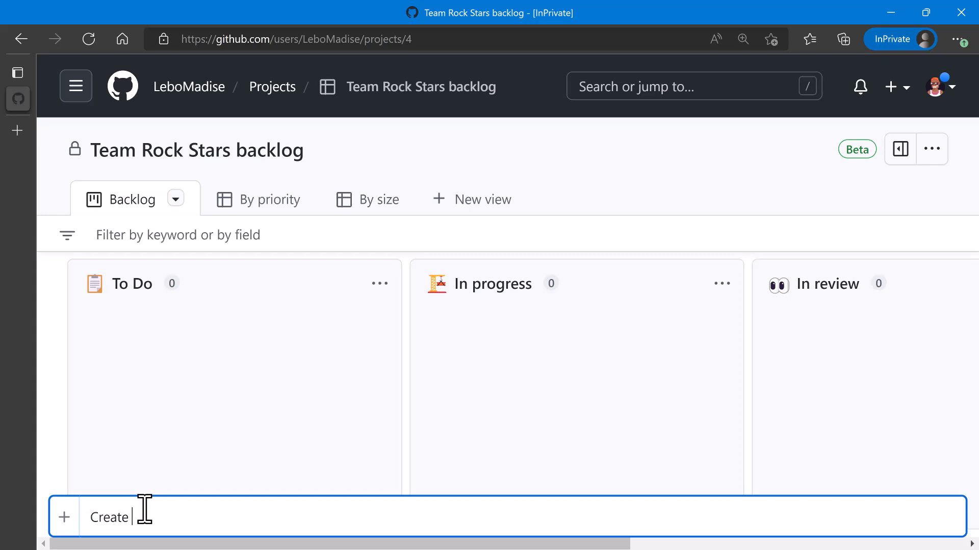
text( Project Skeleton)
key(Return)
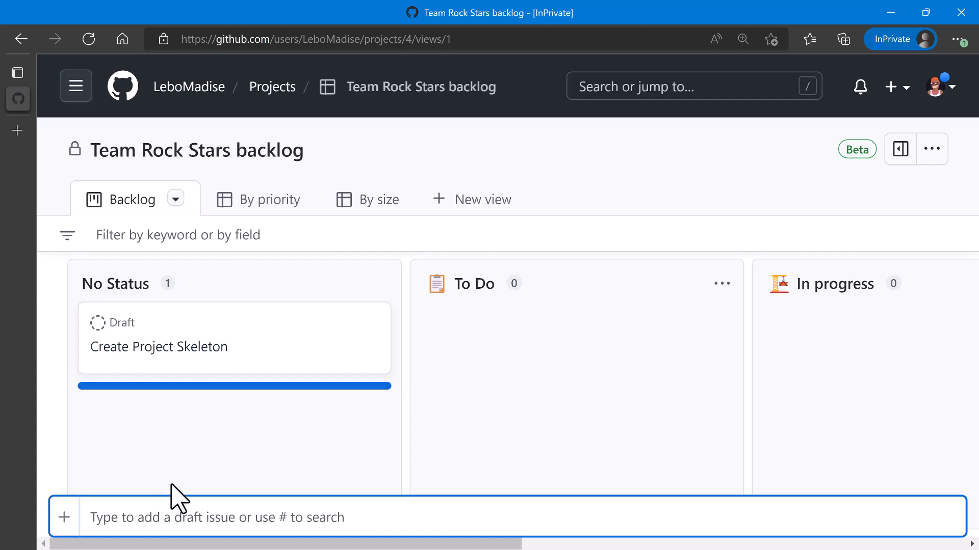
click(120, 286)
double_click(120, 283)
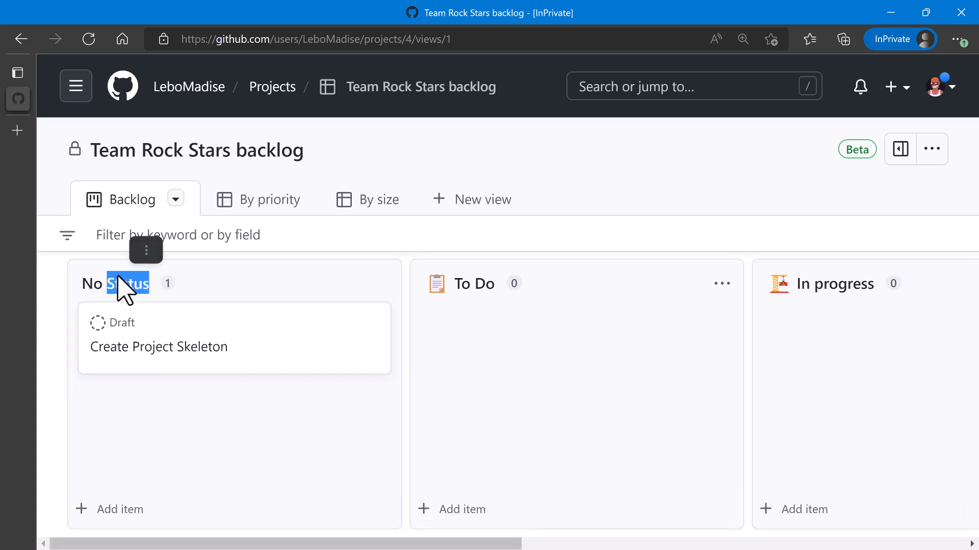
click(153, 245)
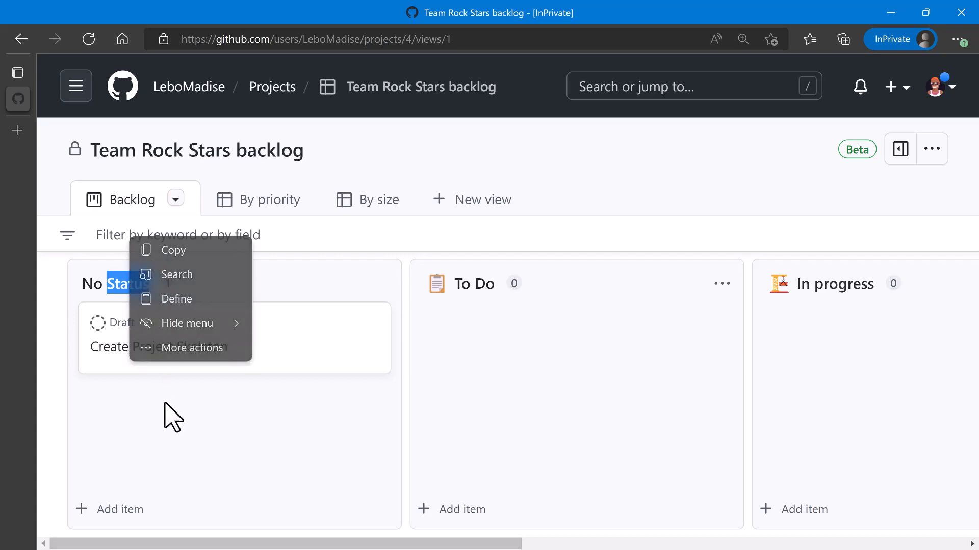
click(173, 298)
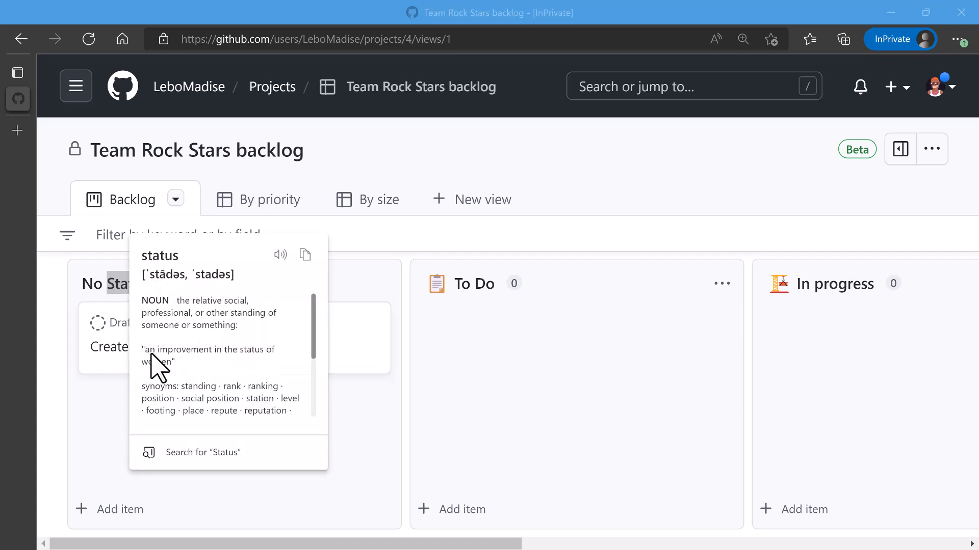
click(86, 436)
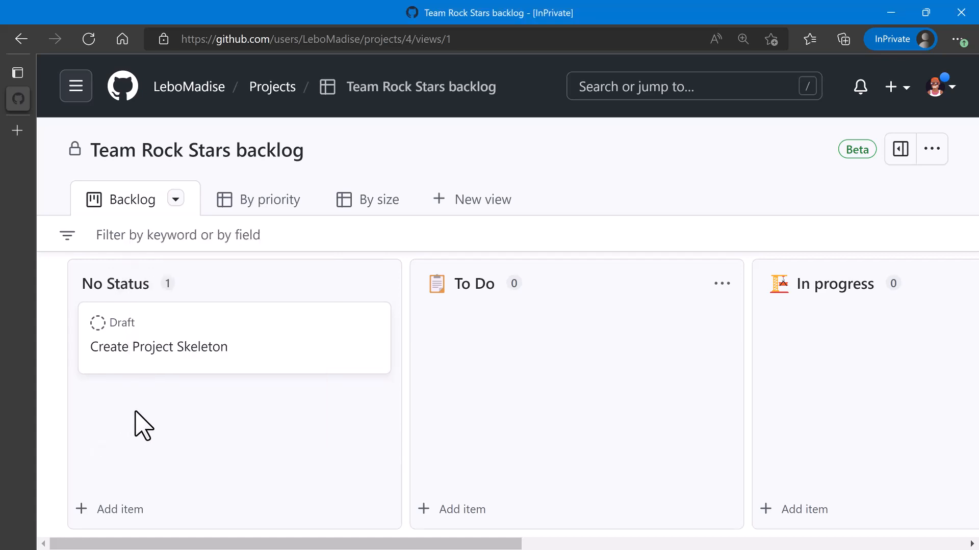
- Add two draft items to the No Status column: "Create wireframes" and "Develop business plan"
click(120, 509)
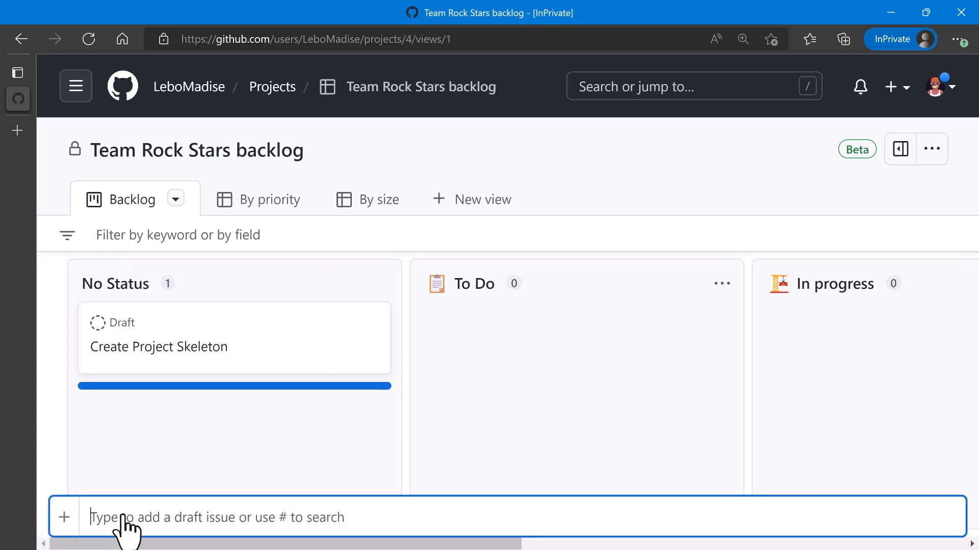
text(C)
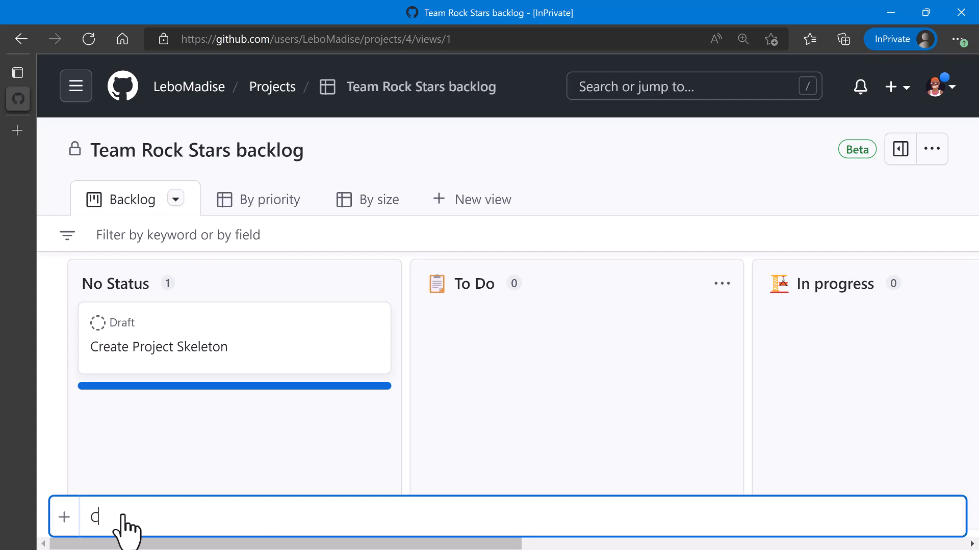
text(reate wireframes)
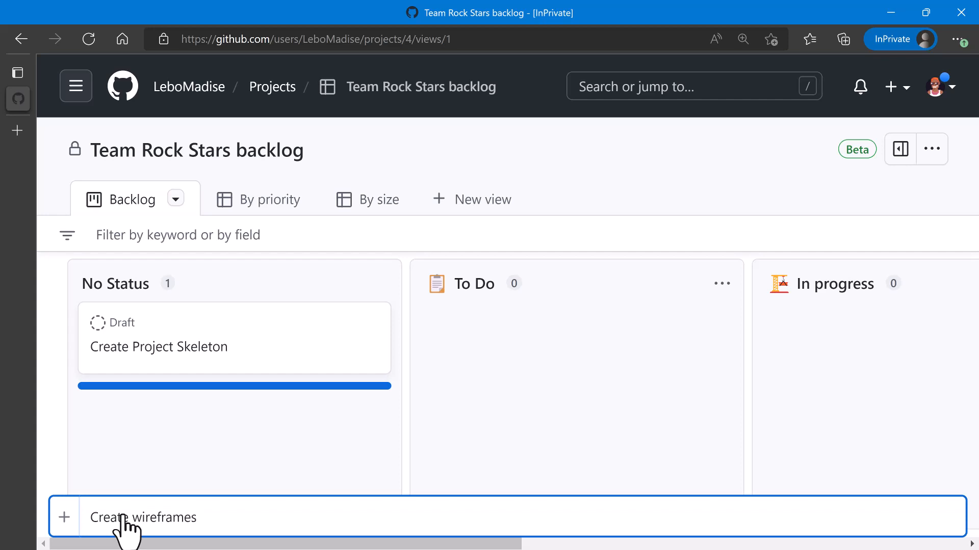
key(Return)
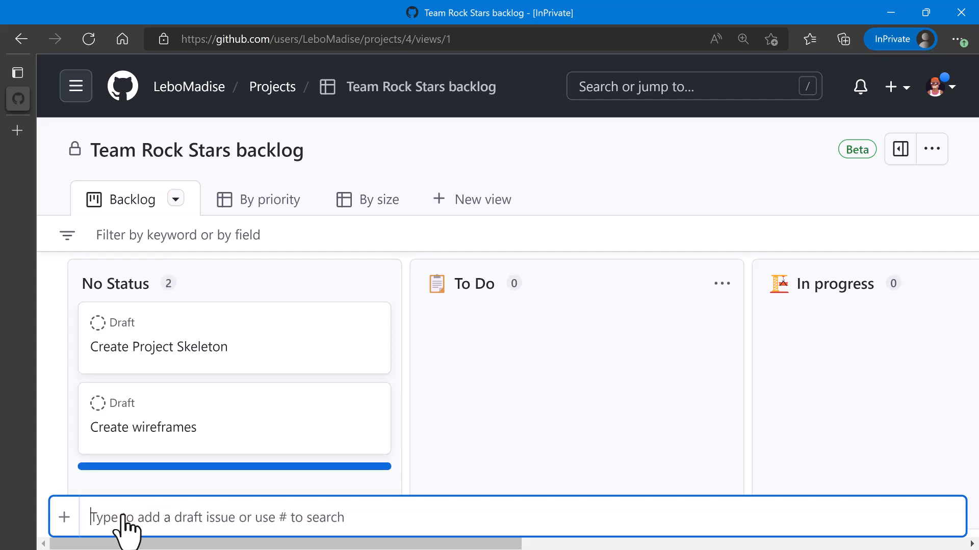
text(Develop)
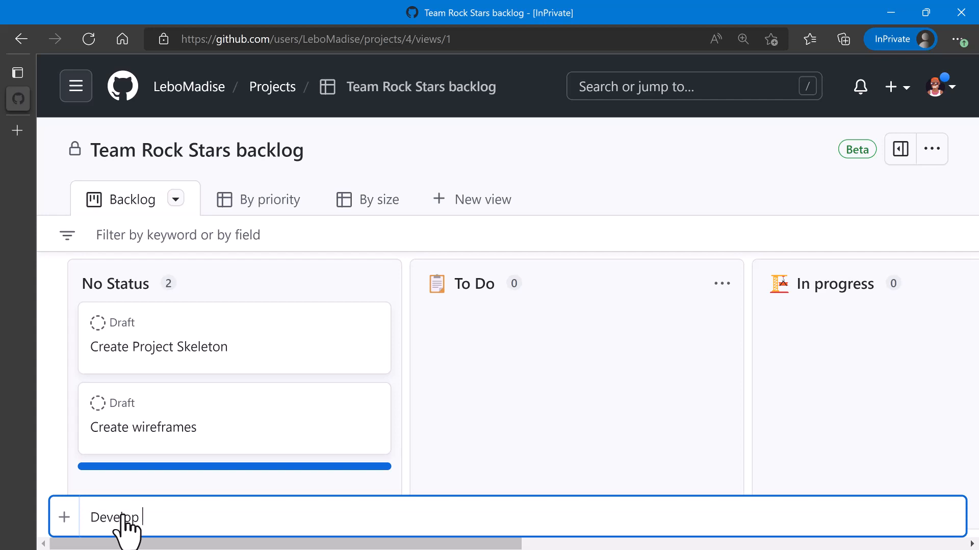
text(business plan)
key(Return)
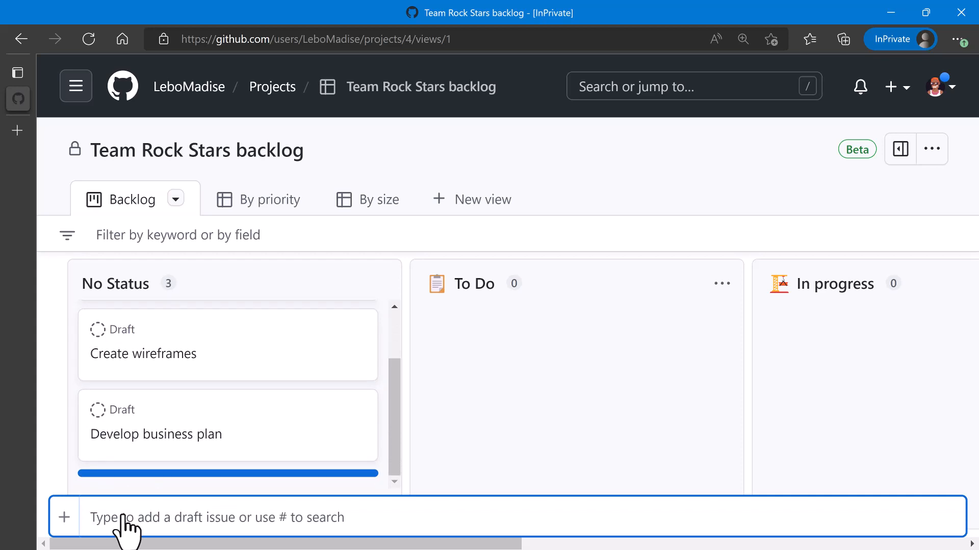
- Add the draft items "Define roles and responsibilities" and "Design logo" to the No Status column
text(Def)
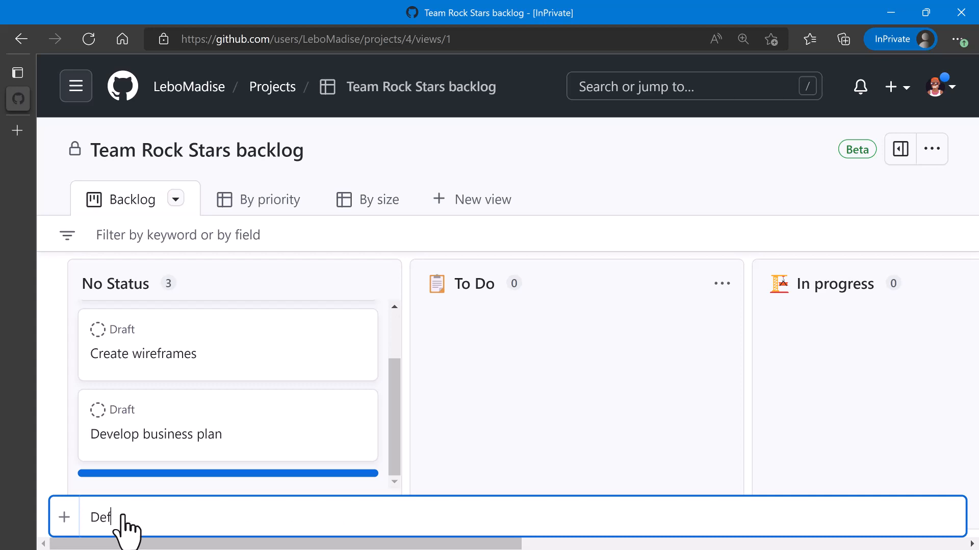
text(ine roles and responsib)
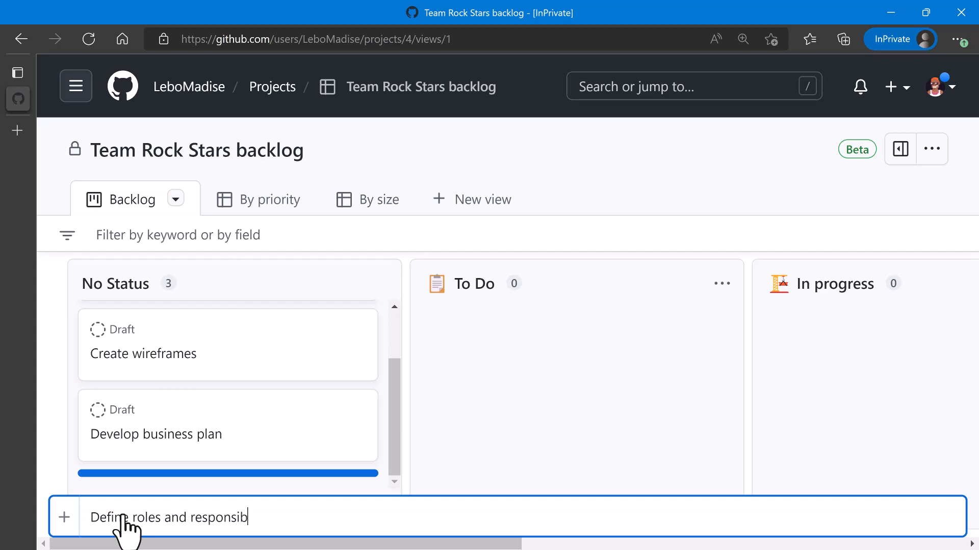
text(ilities)
key(Return)
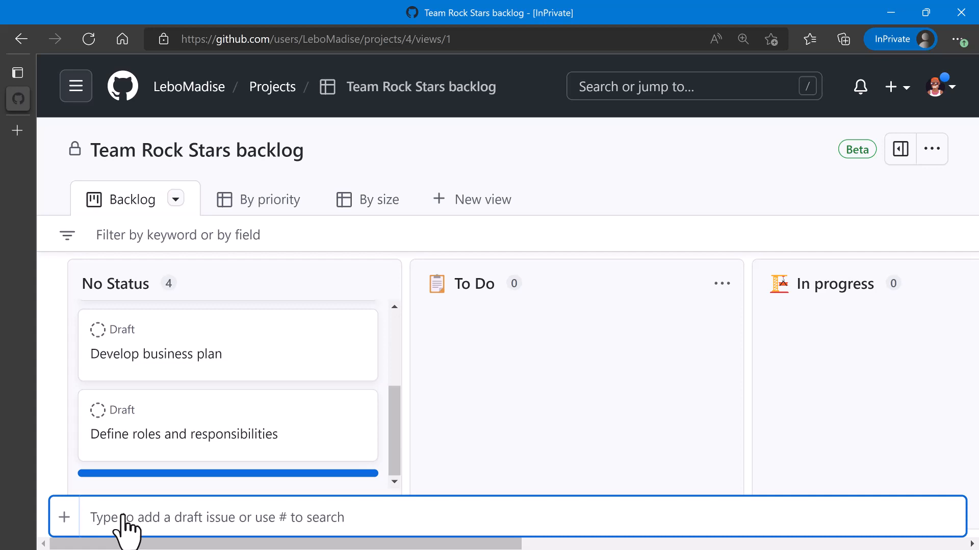
text(Design)
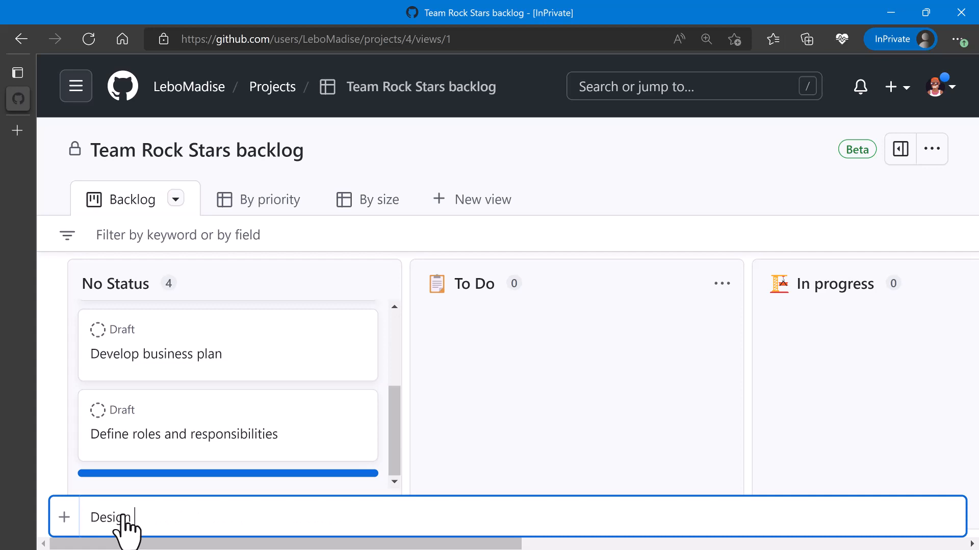
text( logo)
key(Return)
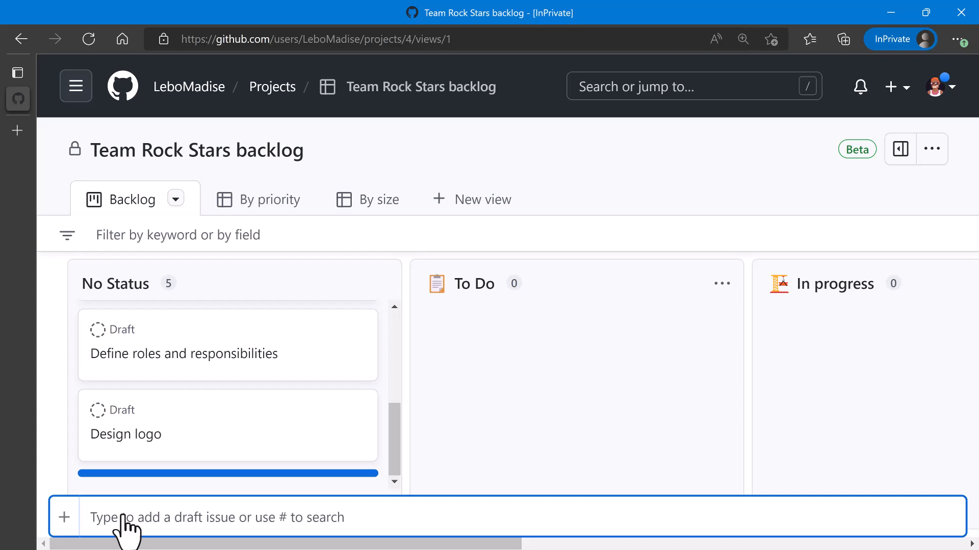
- Enter "Develop (Presentation) Pitch Deck" as the title of a new draft item in the No Status column
text(D)
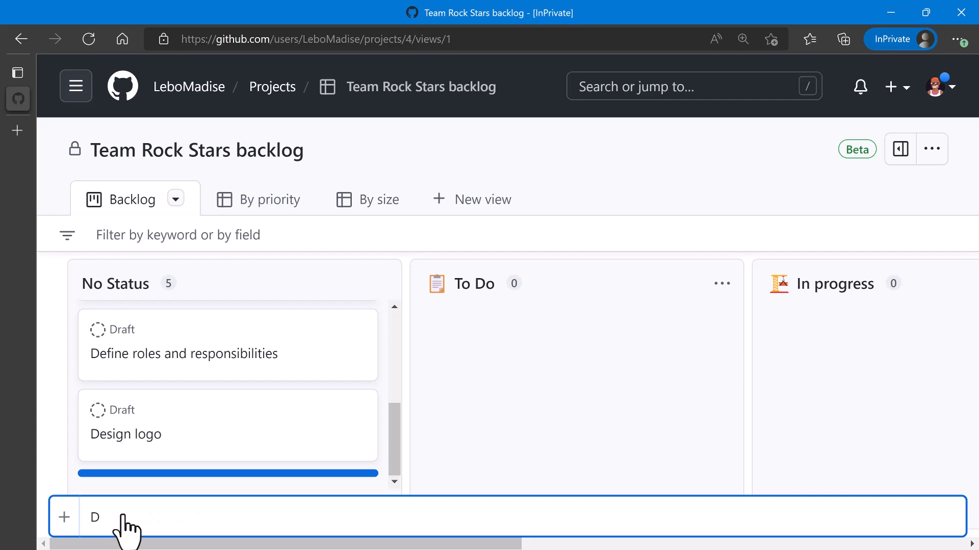
text(eveloper)
key(BackSpace)
text(Presentation)
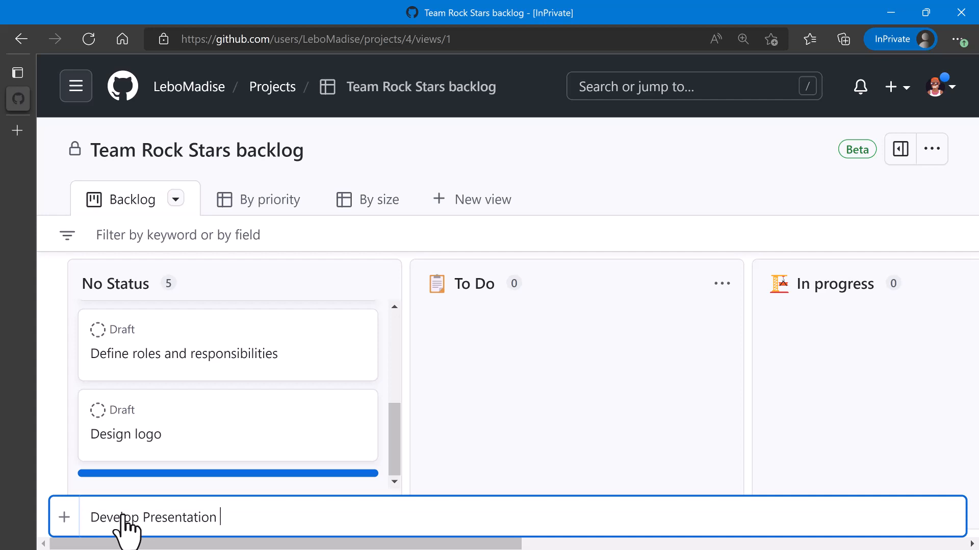
text(- )
text(Pitch D)
text(eck)
key(ctrl+Left)
key(ctrl+Left)
key(ctrl+Left)
key(Right)
key(BackSpace)
key(BackSpace)
text())
key(ctrl+Left)
key(ctrl+Left)
text(()
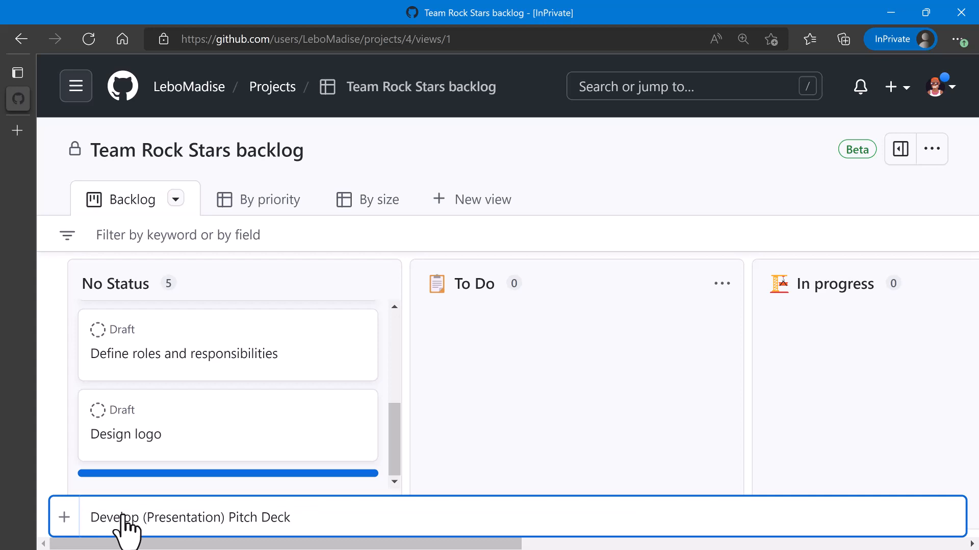
key(Left)
key(shift+Right)
key(shift+Right)
key(shift+Right)
key(shift+Right)
key(shift+Right)
key(shift+Right)
key(shift+Right)
key(shift+Right)
key(shift+Right)
key(shift+Right)
key(shift+Right)
key(shift+Right)
key(shift+Right)
key(shift+Right)
key(shift+Right)
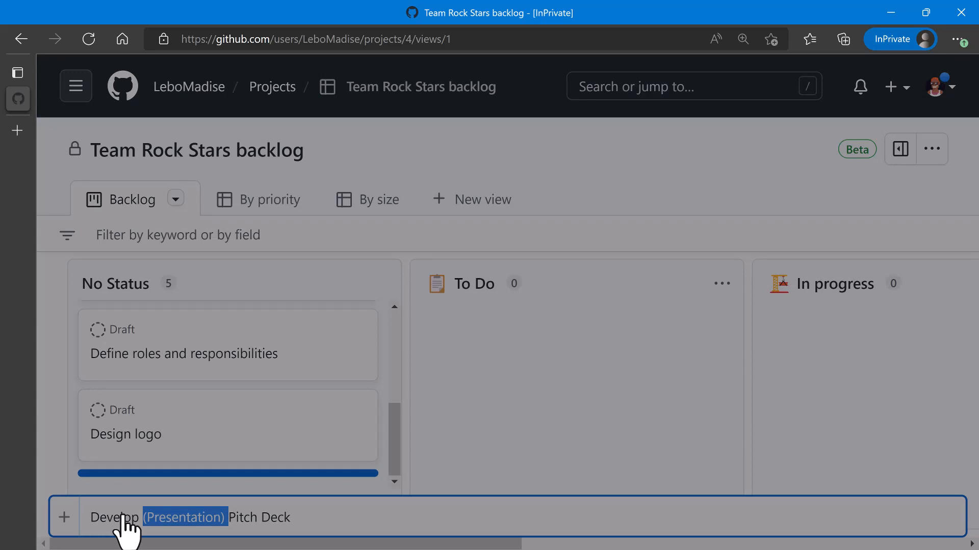
click(348, 523)
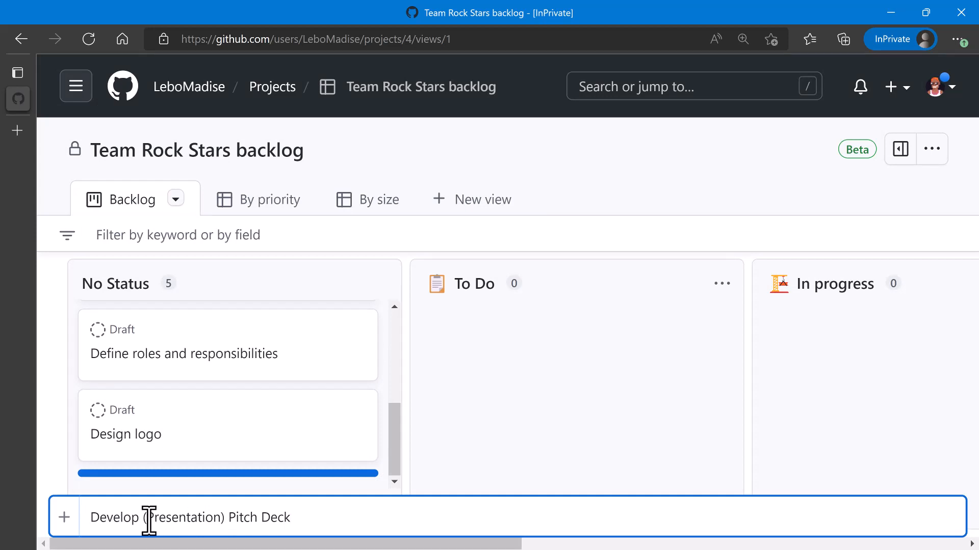
- Move "(Presentation)" to the end of the draft title and add the item as "Develop Pitch Deck (Presentation)"
key(shift+Right)
key(shift+Right)
key(shift+Right)
key(shift+Right)
key(shift+Right)
key(shift+Right)
key(shift+Right)
key(shift+Right)
key(shift+Right)
key(shift+Right)
key(shift+Right)
key(shift+Right)
key(shift+Right)
key(shift+Right)
key(ctrl+c)
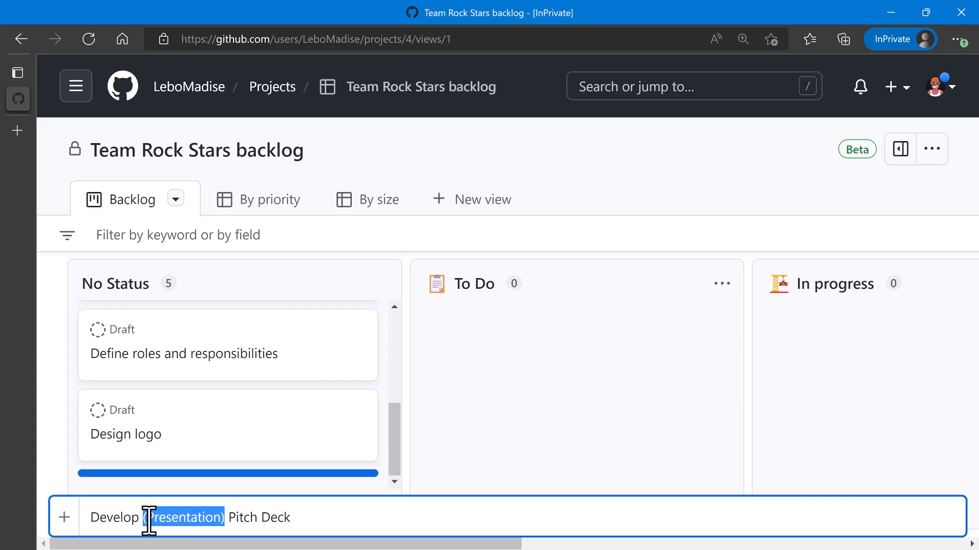
key(BackSpace)
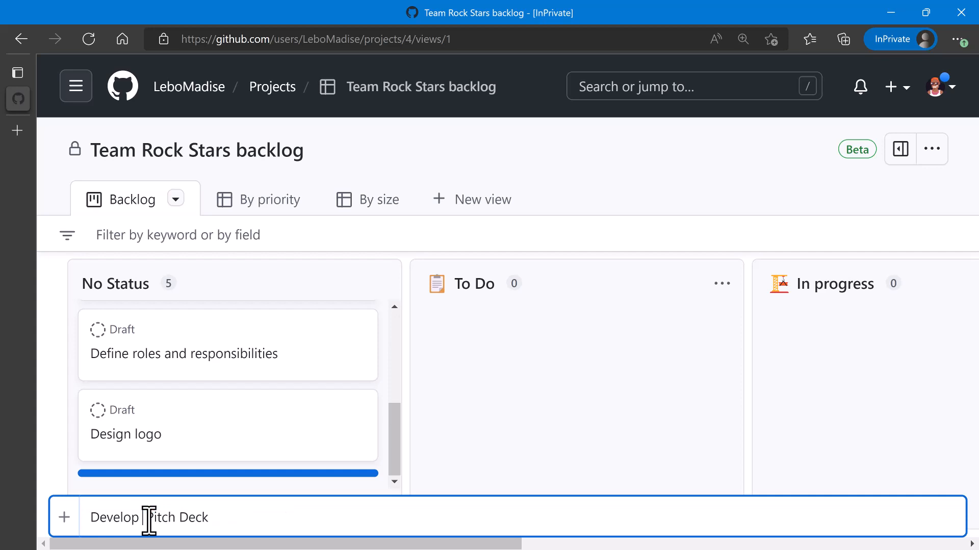
key(BackSpace)
key(Right)
key(Right)
key(Right)
key(Right)
key(Right)
key(Right)
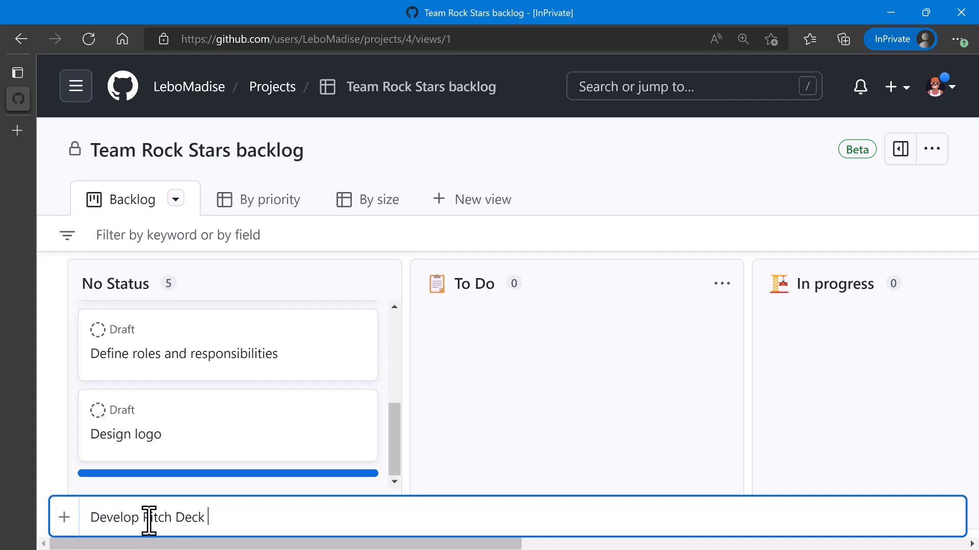
key(ctrl+v)
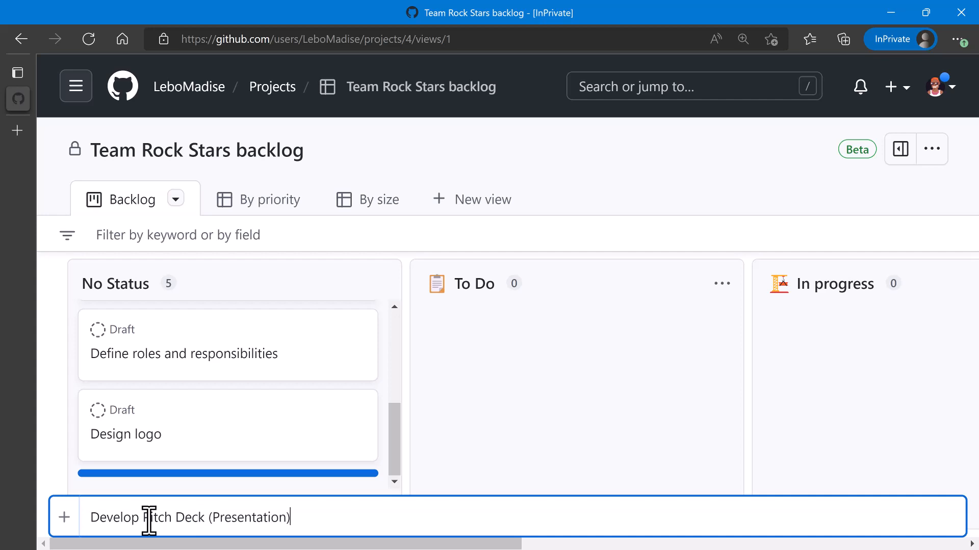
key(Return)
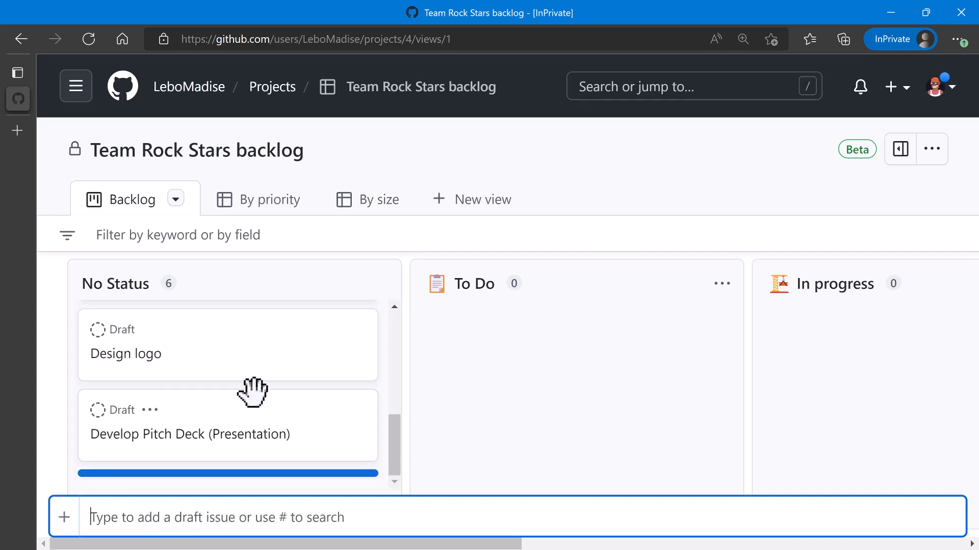
- Convert the "Create Project Skeleton" draft in the No Status column to an issue in the TeamRockStars repository
scroll(254, 397, down, 1)
scroll(251, 345, up, 1)
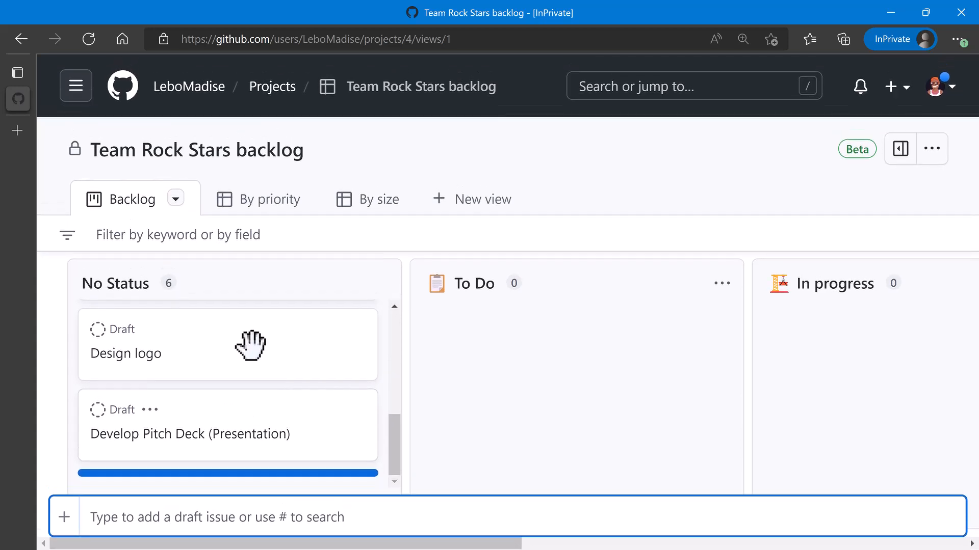
scroll(250, 346, up, 1)
scroll(251, 346, up, 5)
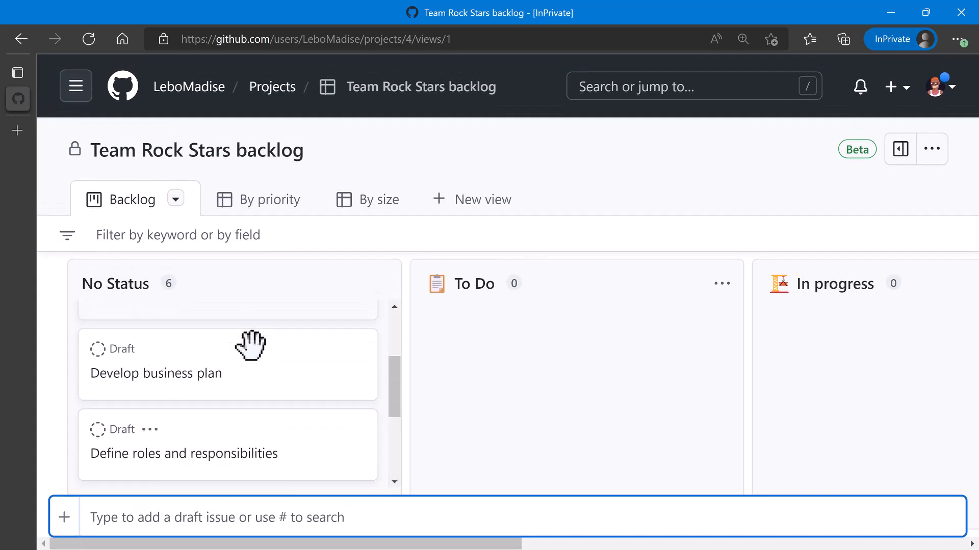
scroll(251, 346, up, 1)
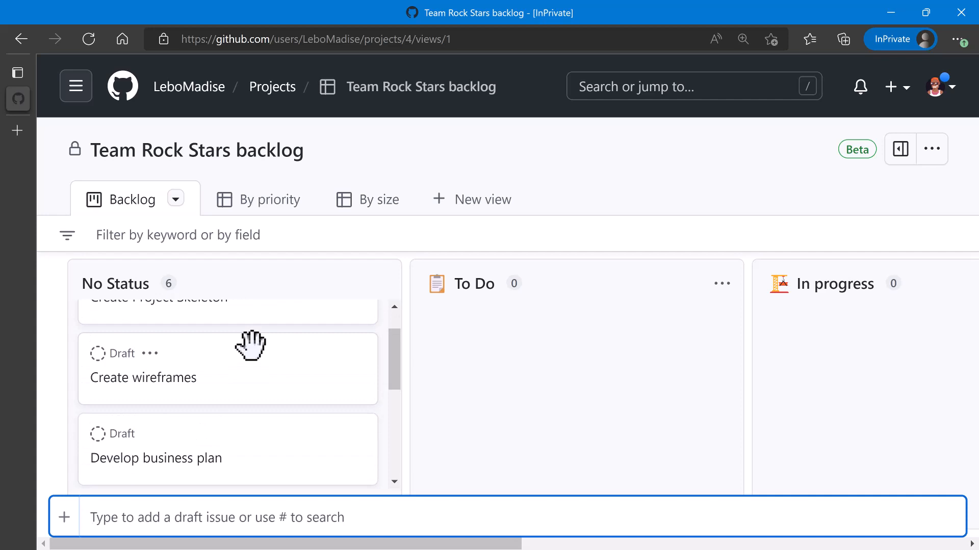
scroll(250, 345, up, 2)
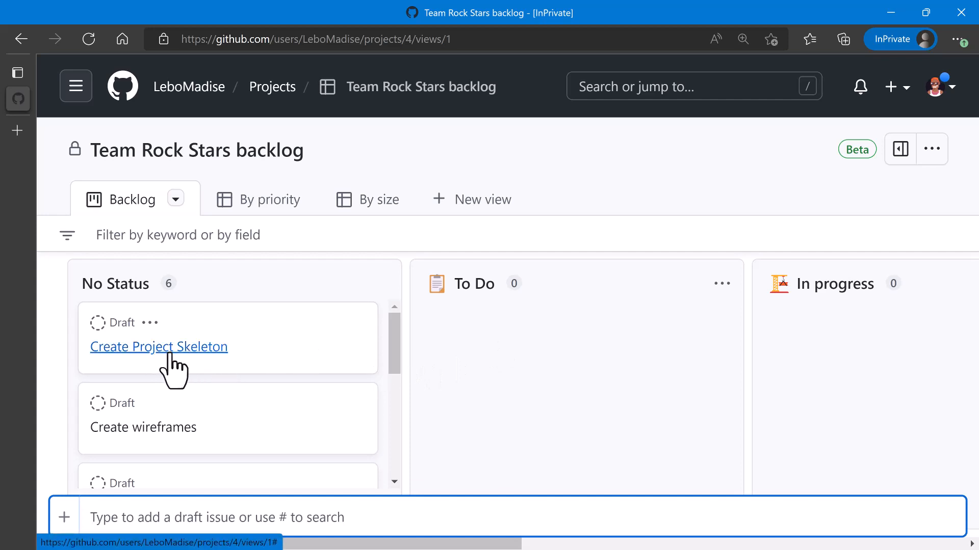
click(145, 324)
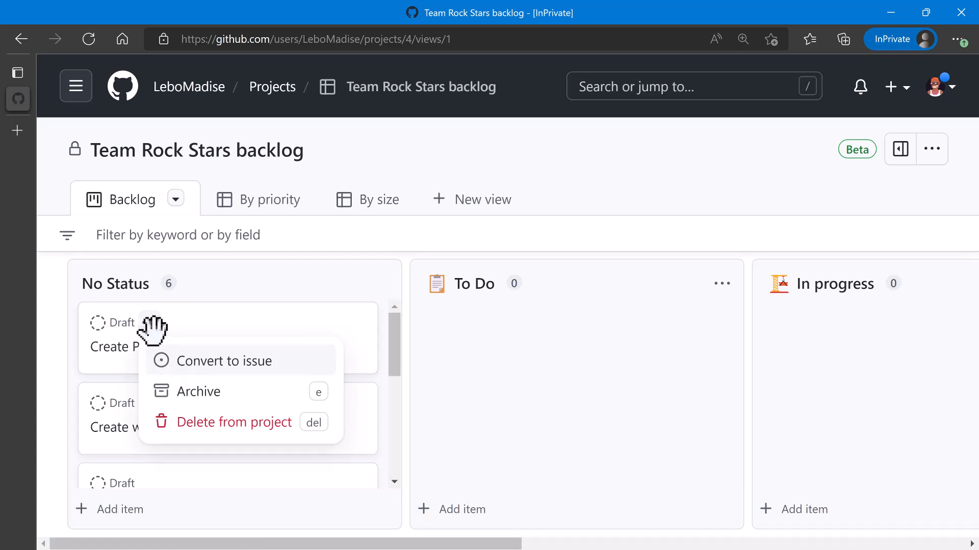
click(206, 362)
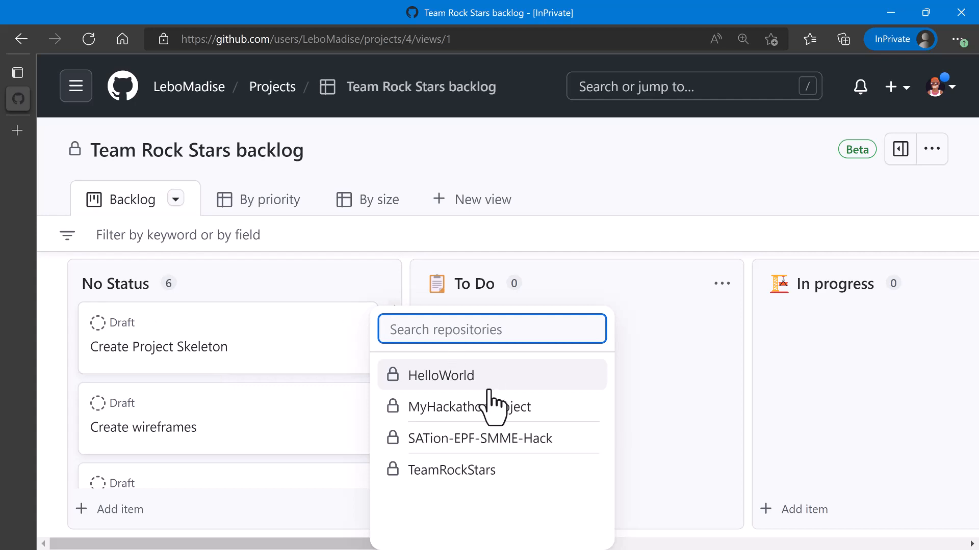
click(451, 470)
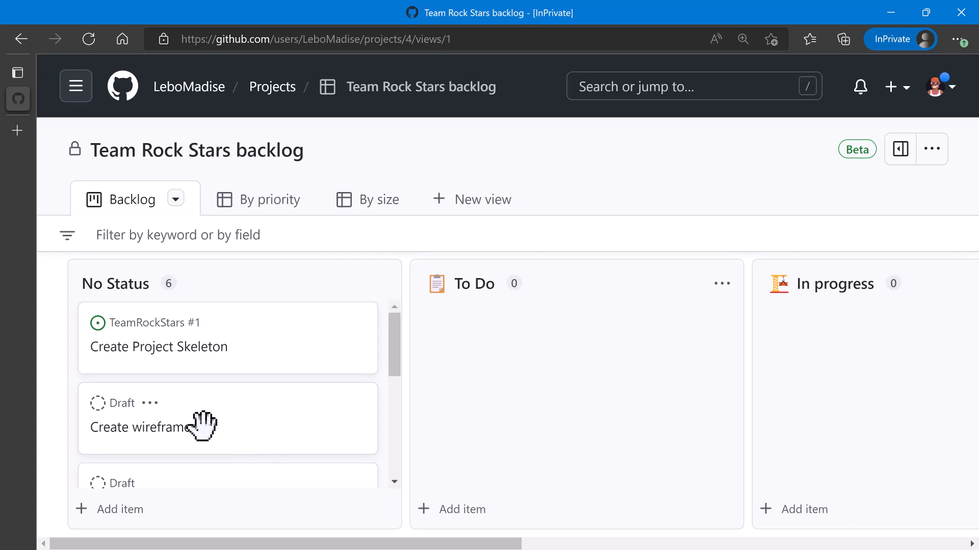
- Convert the "Create wireframes" and "Develop business plan" drafts to issues in the TeamRockStars repository
click(150, 403)
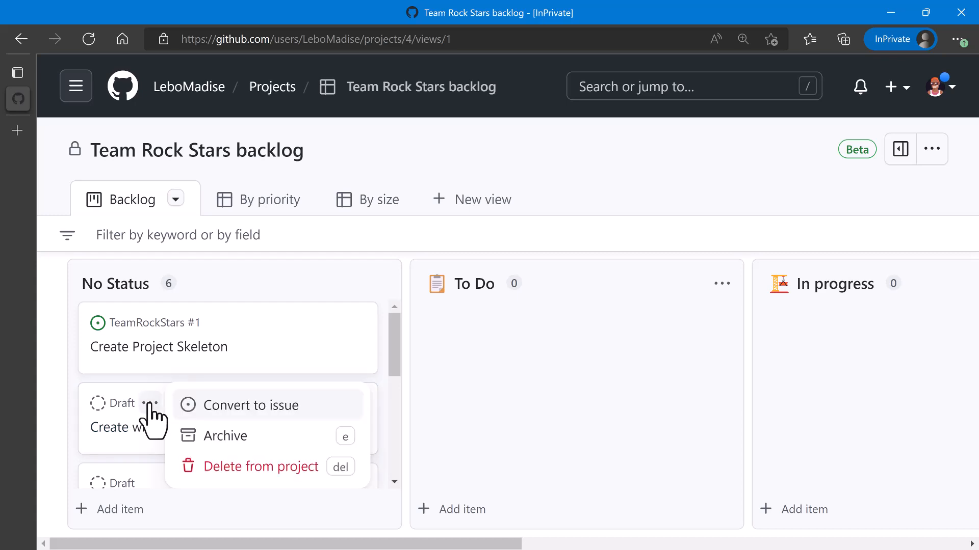
click(238, 404)
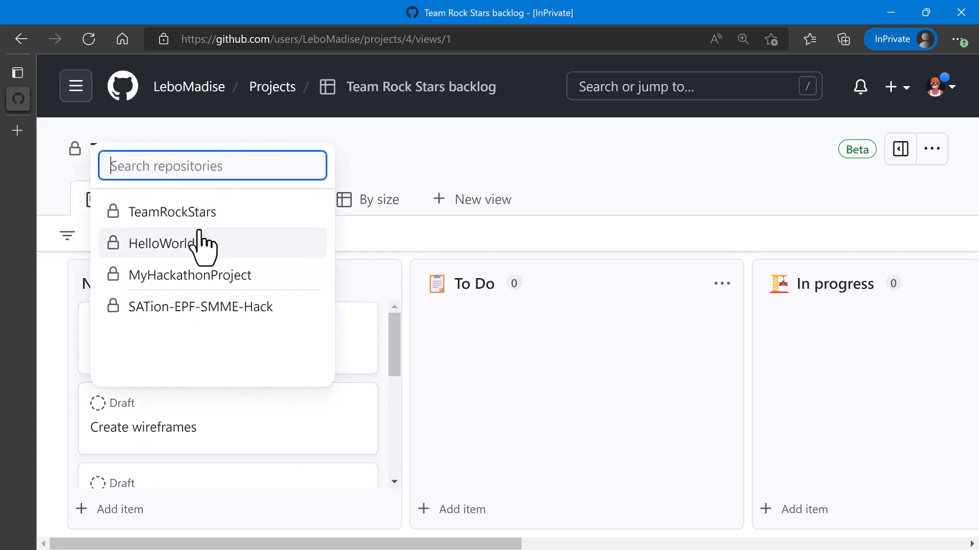
click(199, 220)
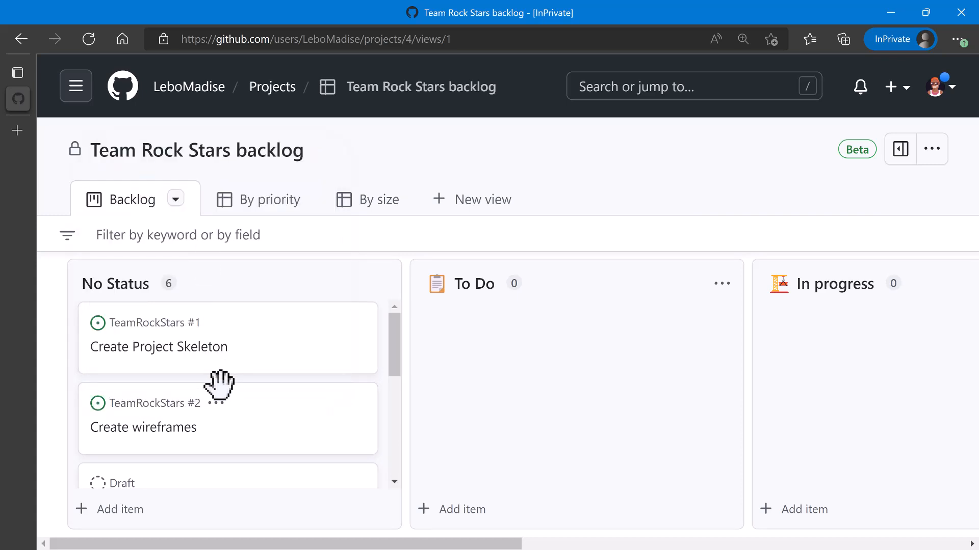
scroll(220, 418, down, 1)
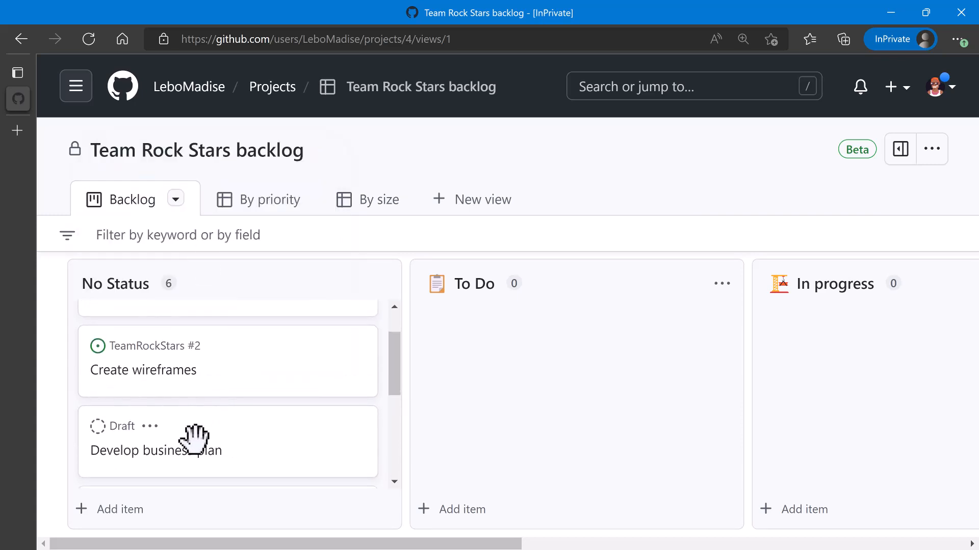
click(150, 426)
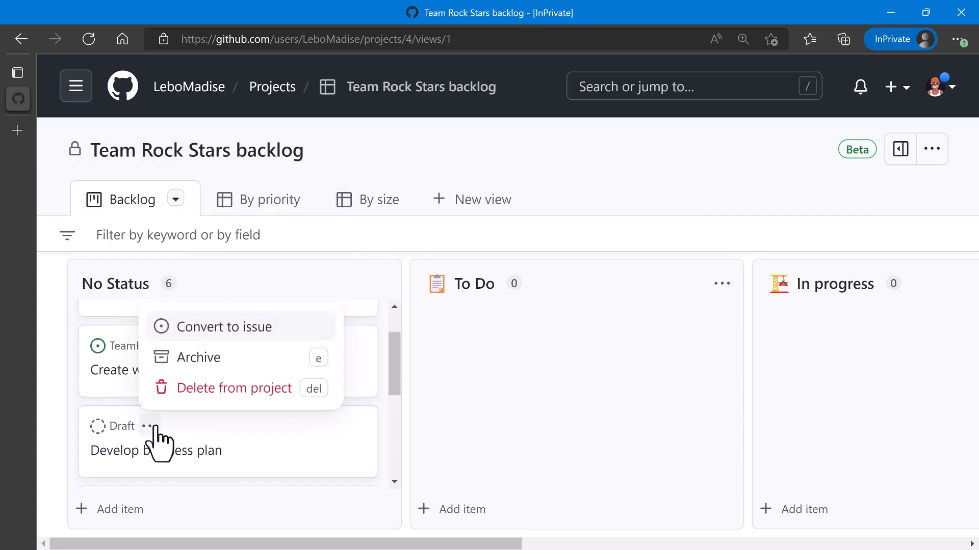
click(208, 330)
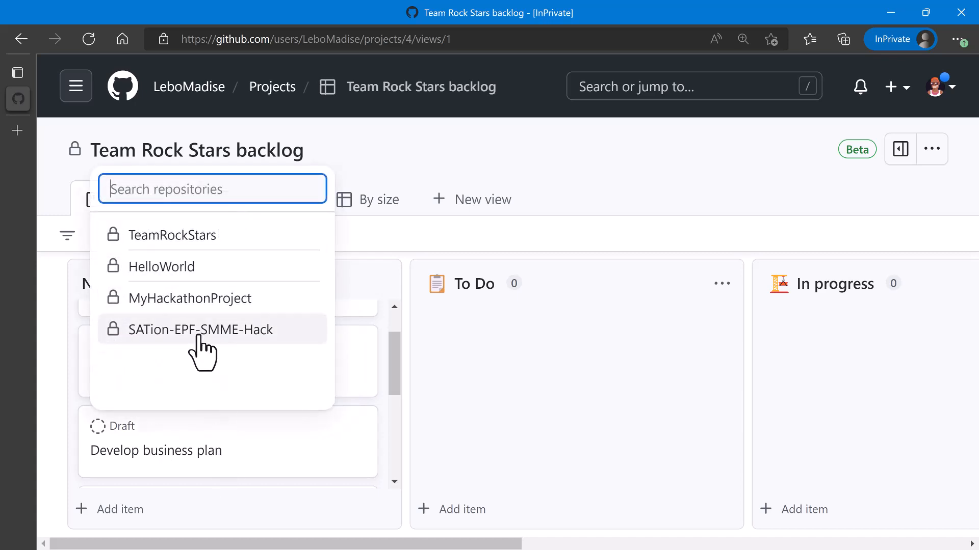
click(199, 235)
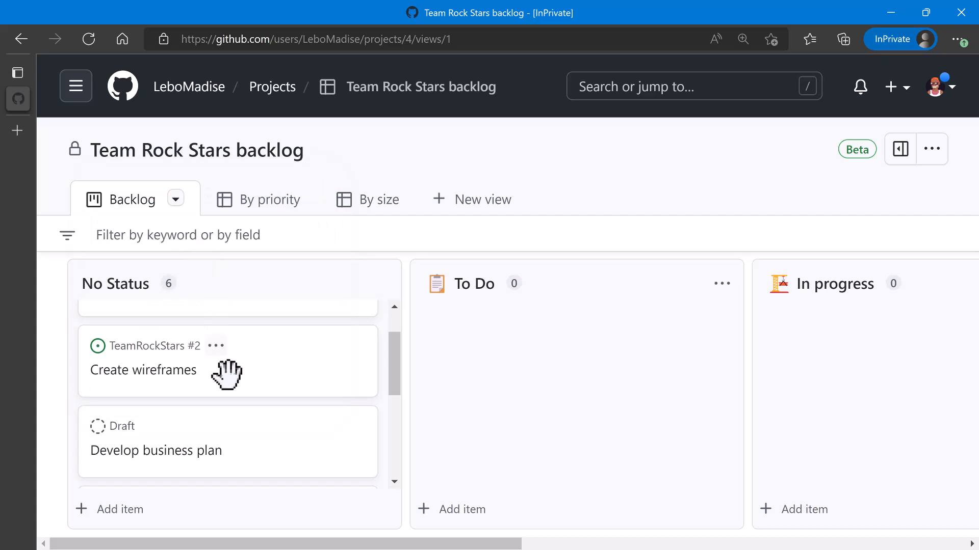
- Convert the "Define roles and responsibilities" and "Design logo" drafts to issues in the TeamRockStars repository
scroll(233, 444, down, 2)
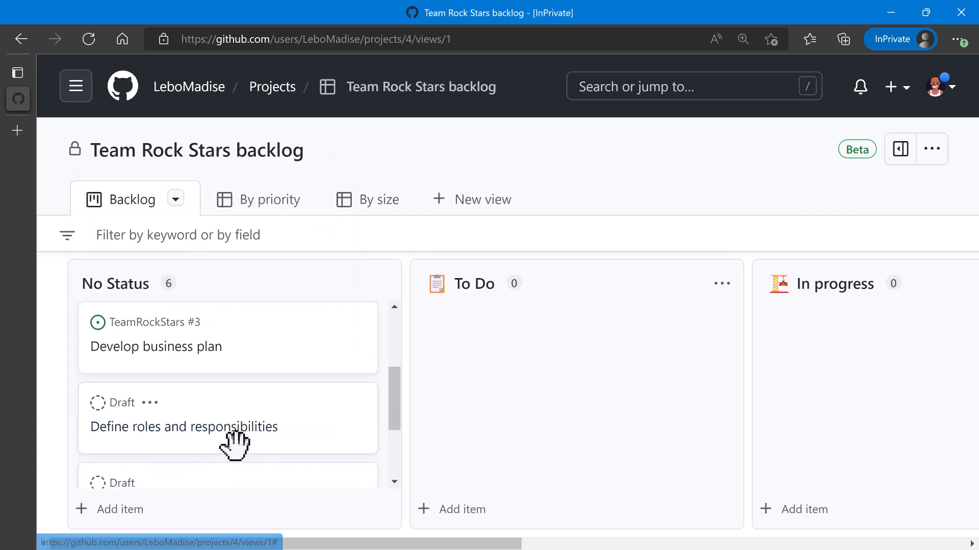
click(149, 403)
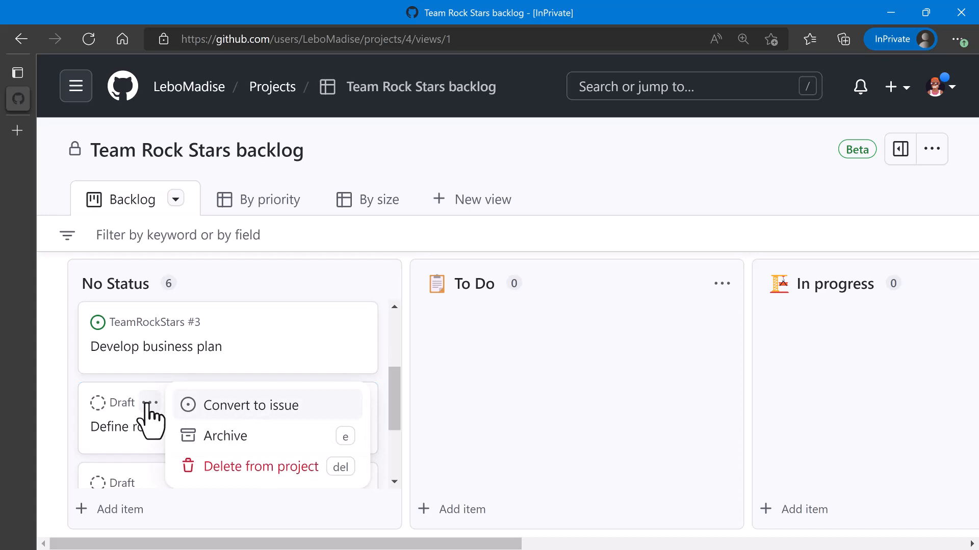
click(229, 412)
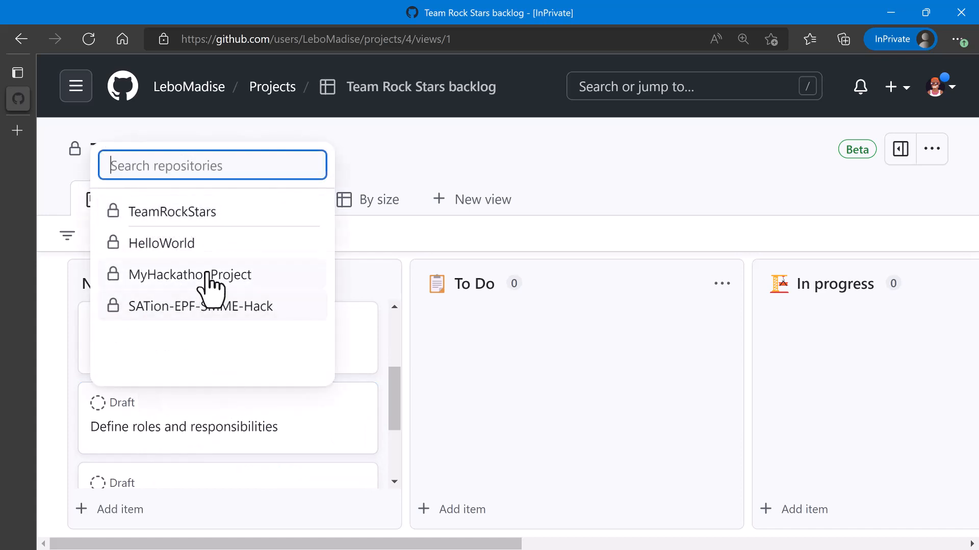
click(178, 211)
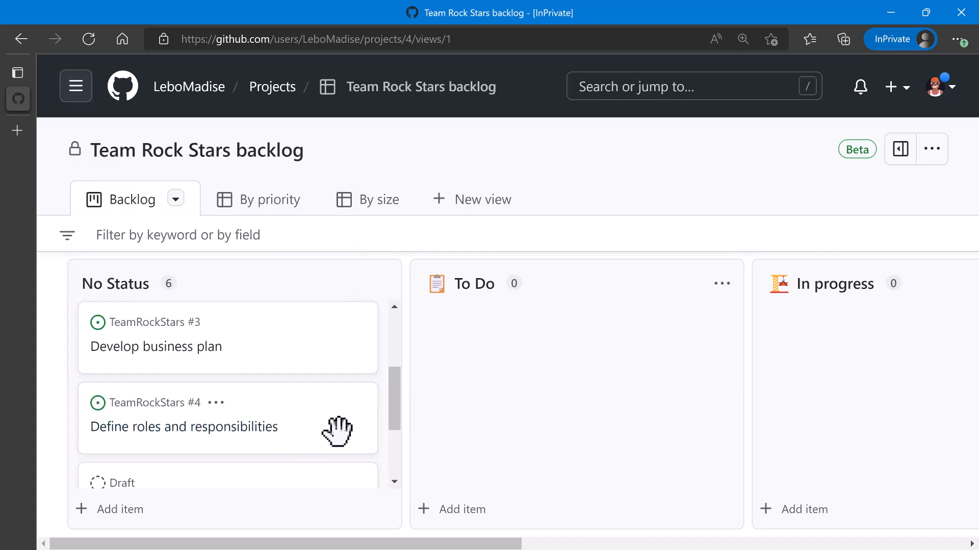
scroll(337, 432, down, 2)
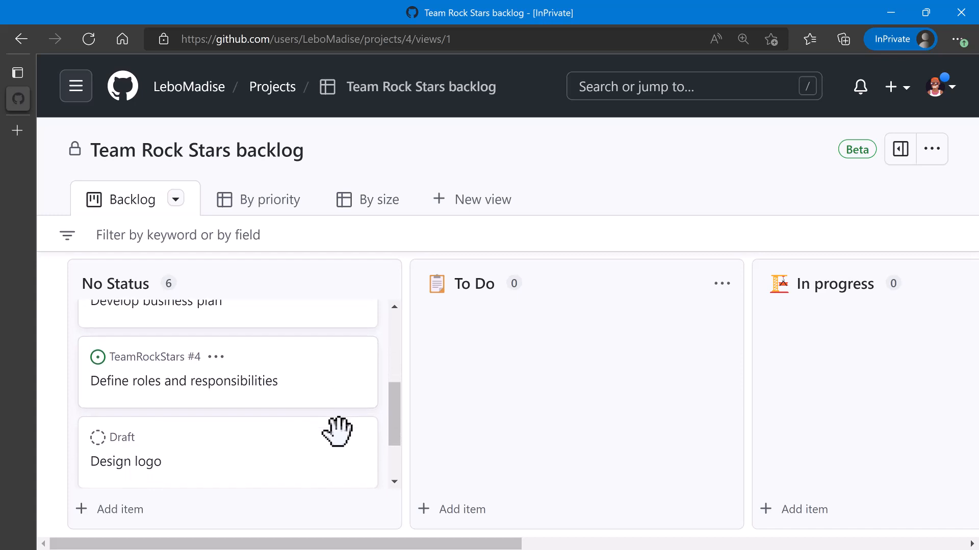
scroll(338, 432, down, 1)
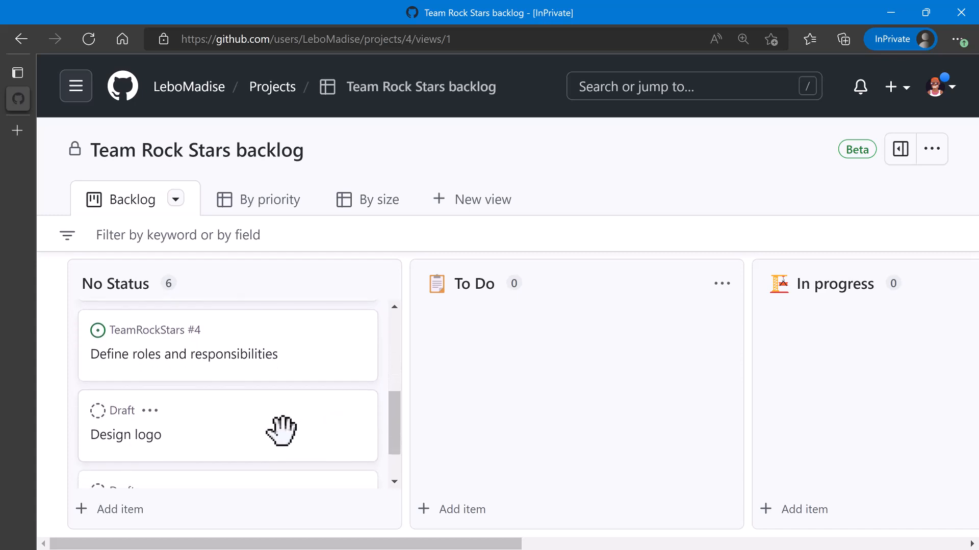
click(149, 410)
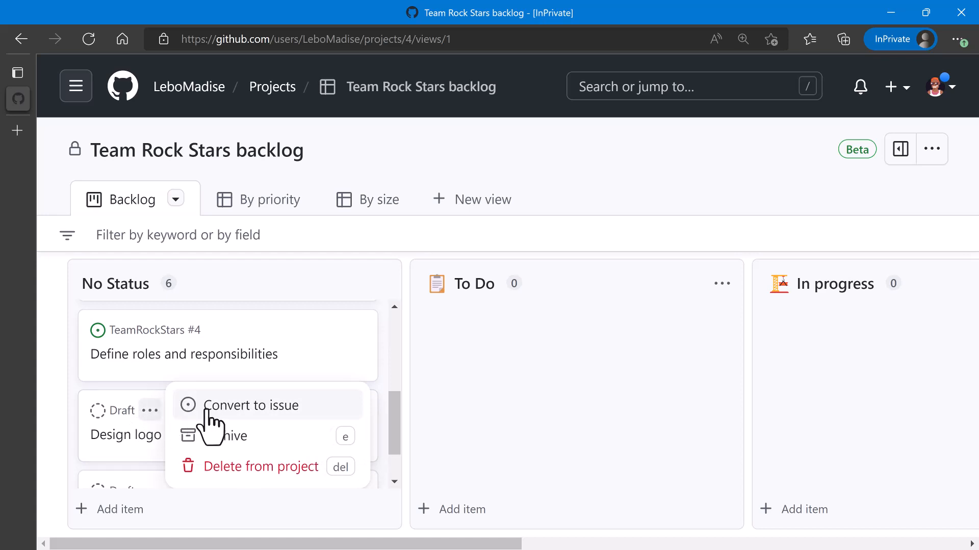
click(229, 408)
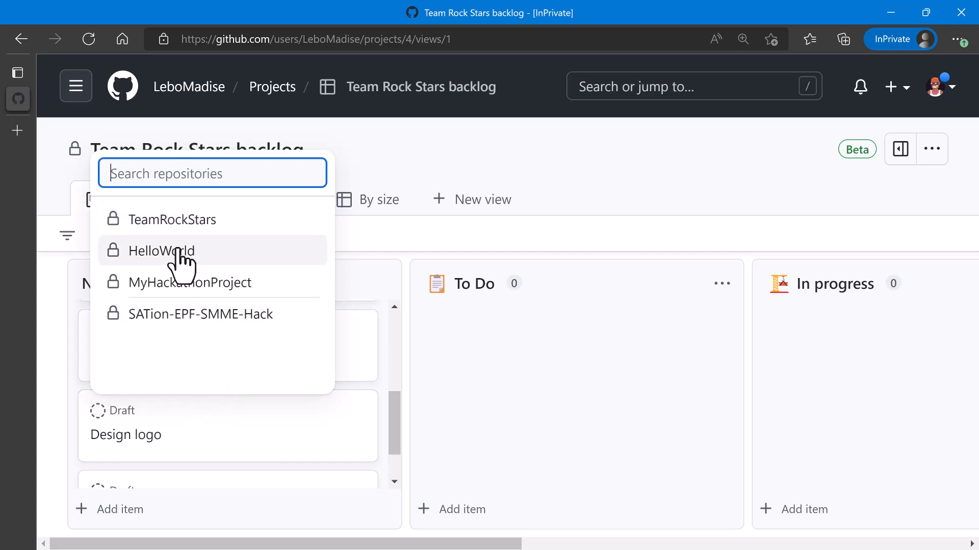
click(179, 220)
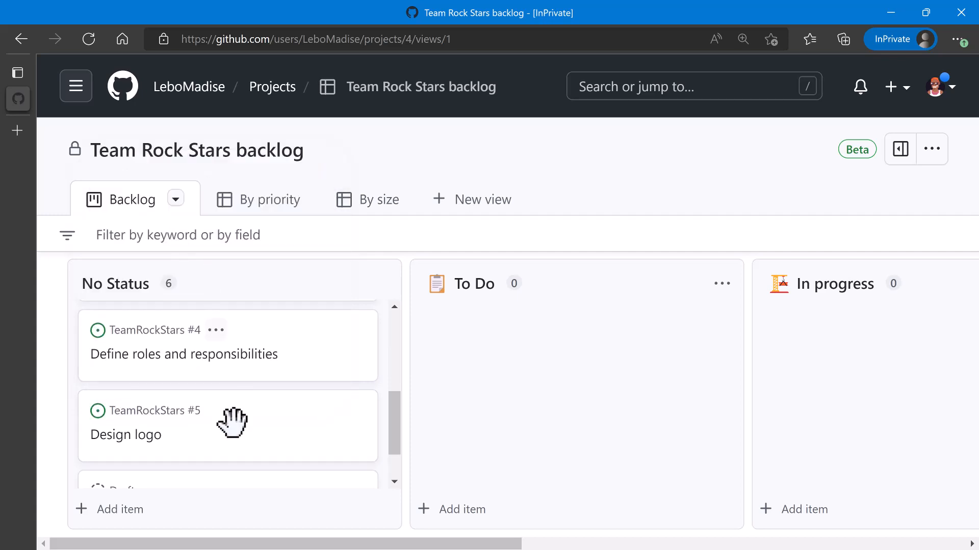
- Convert the "Develop Pitch Deck (Presentation)" draft to an issue in the TeamRockStars repository
scroll(264, 448, down, 2)
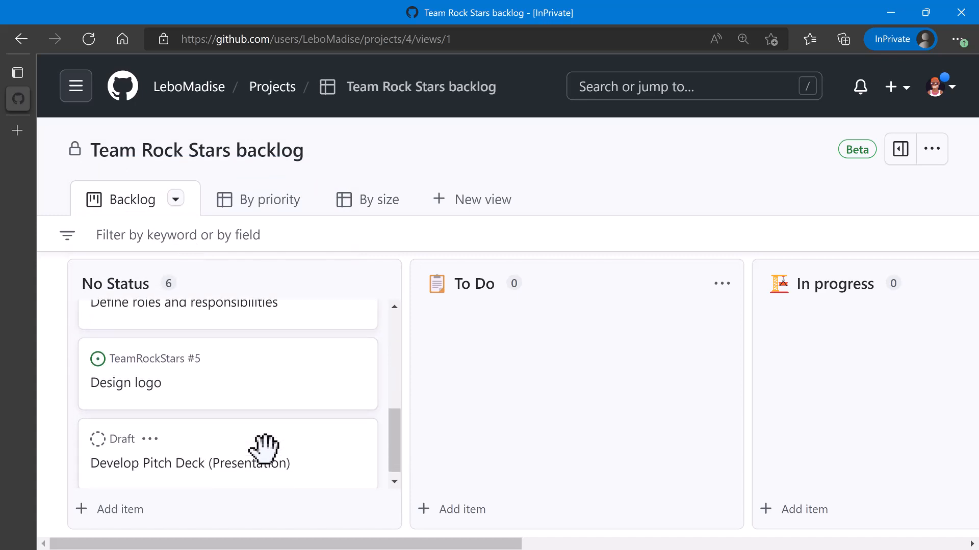
scroll(264, 448, down, 1)
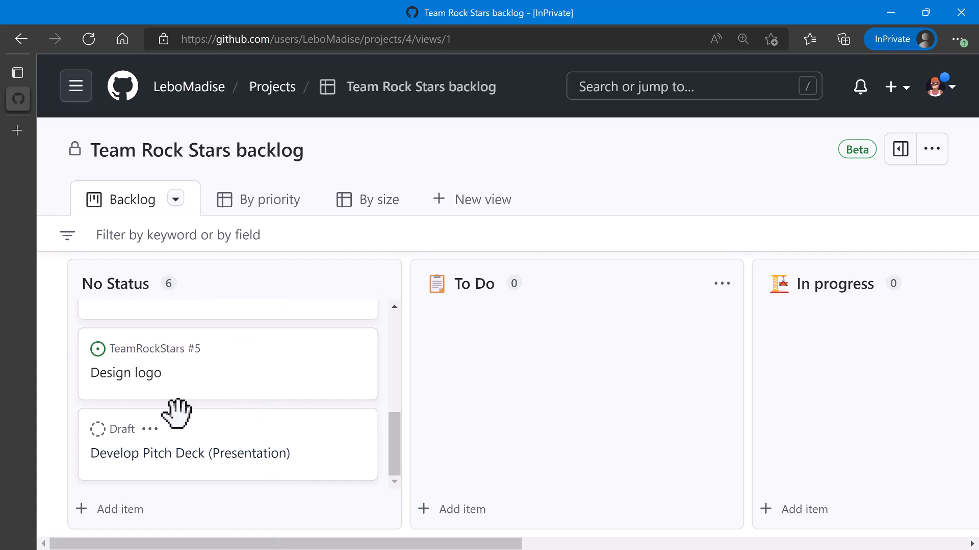
click(148, 431)
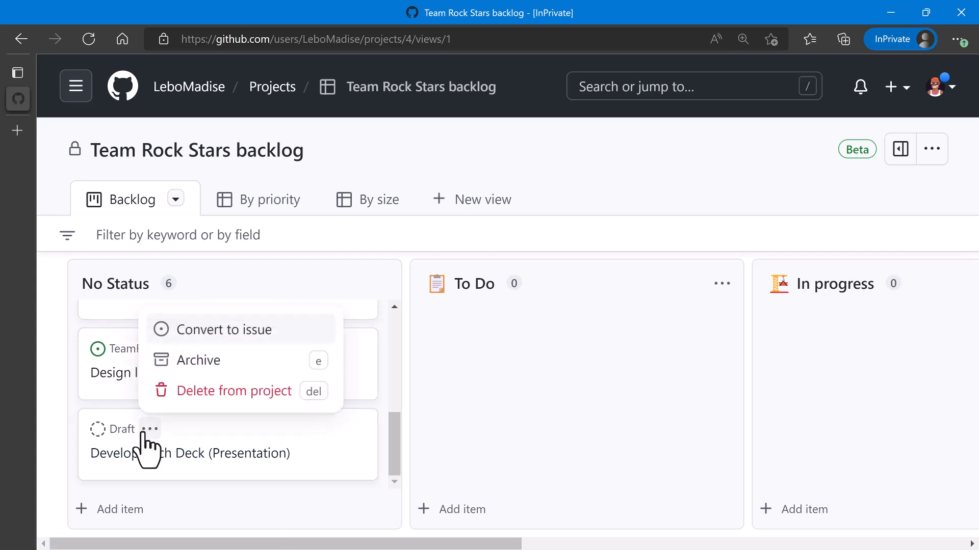
click(189, 331)
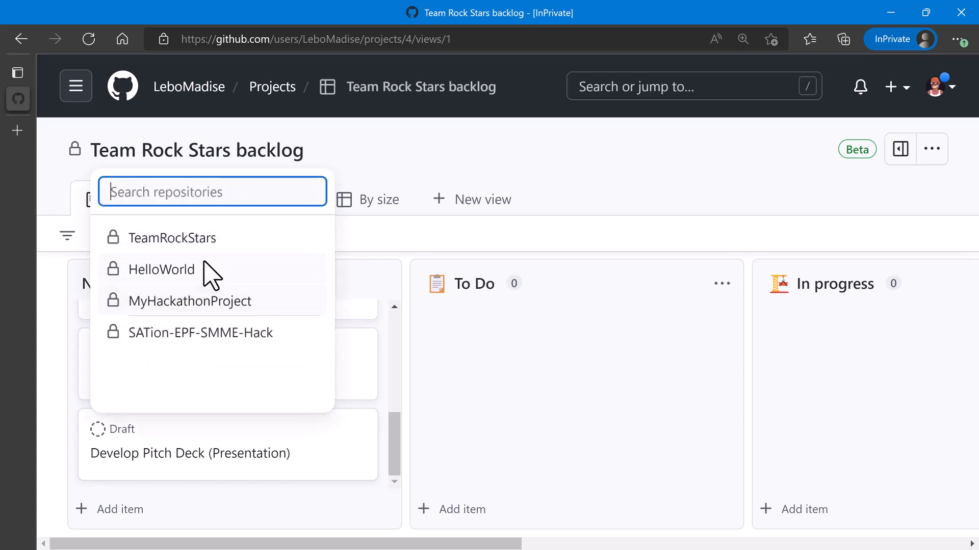
click(189, 240)
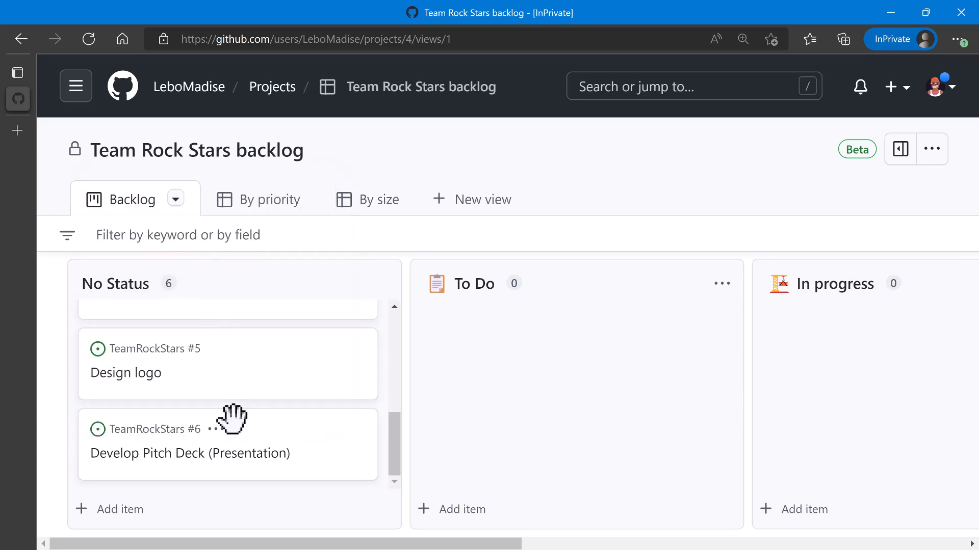
- Move the "Create Project Skeleton" issue from the No Status column to the To Do column
scroll(233, 422, up, 3)
scroll(233, 419, up, 3)
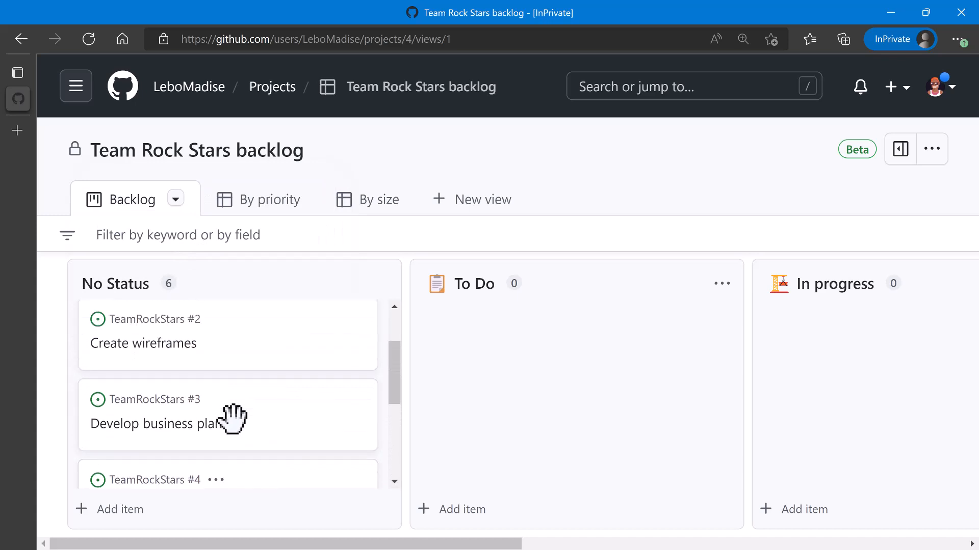
scroll(233, 419, up, 1)
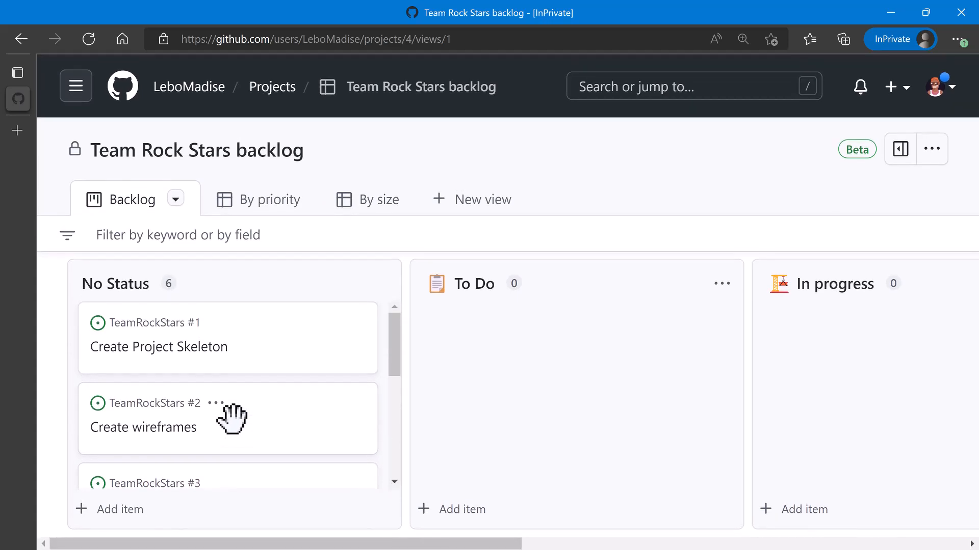
scroll(233, 419, down, 1)
scroll(233, 418, up, 1)
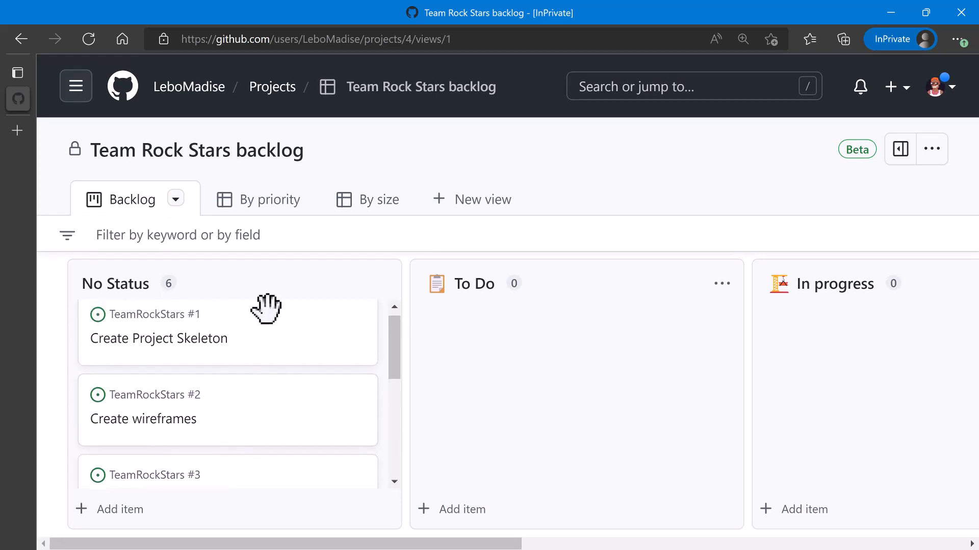
click(217, 316)
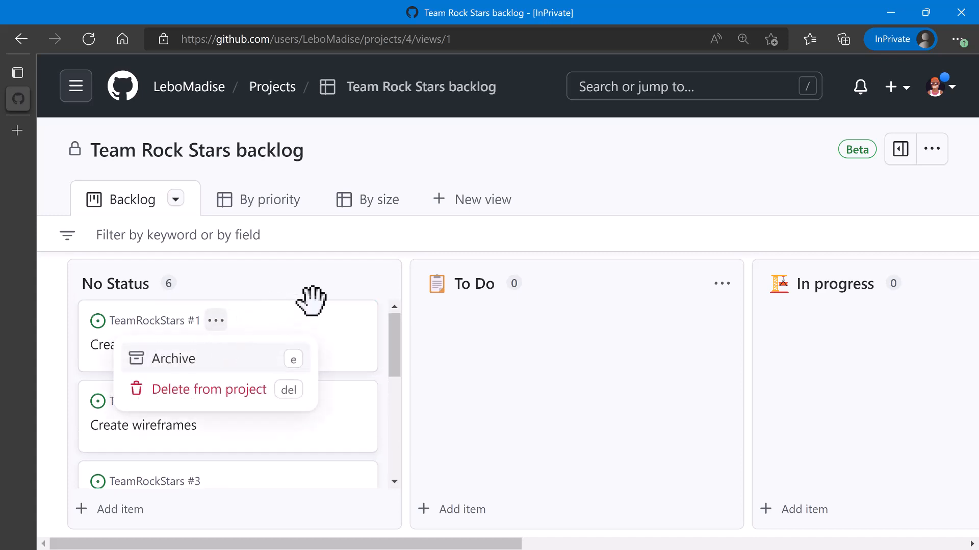
drag(313, 313, 685, 344)
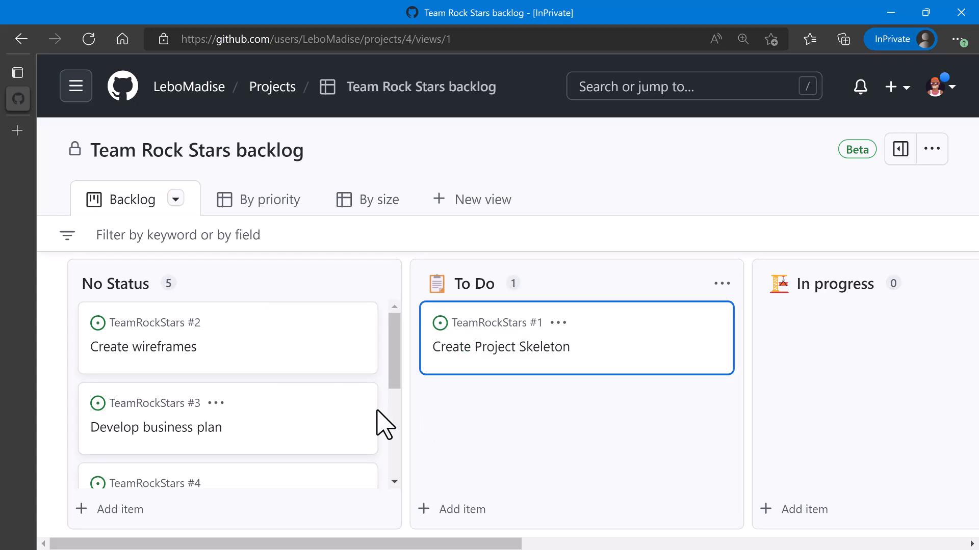
- Move the "Define roles and responsibilities" issue from the No Status column to the To Do column
scroll(384, 426, down, 1)
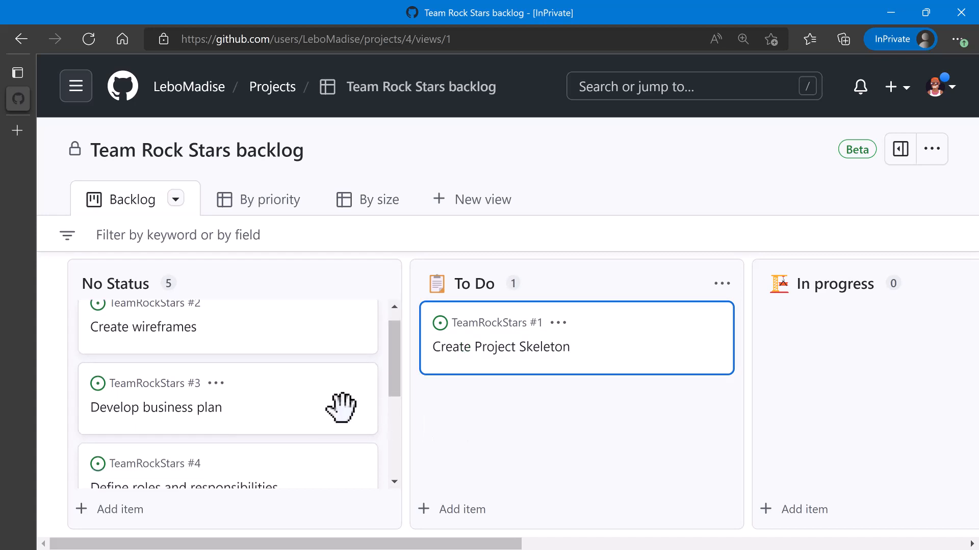
scroll(338, 402, up, 1)
scroll(339, 403, down, 3)
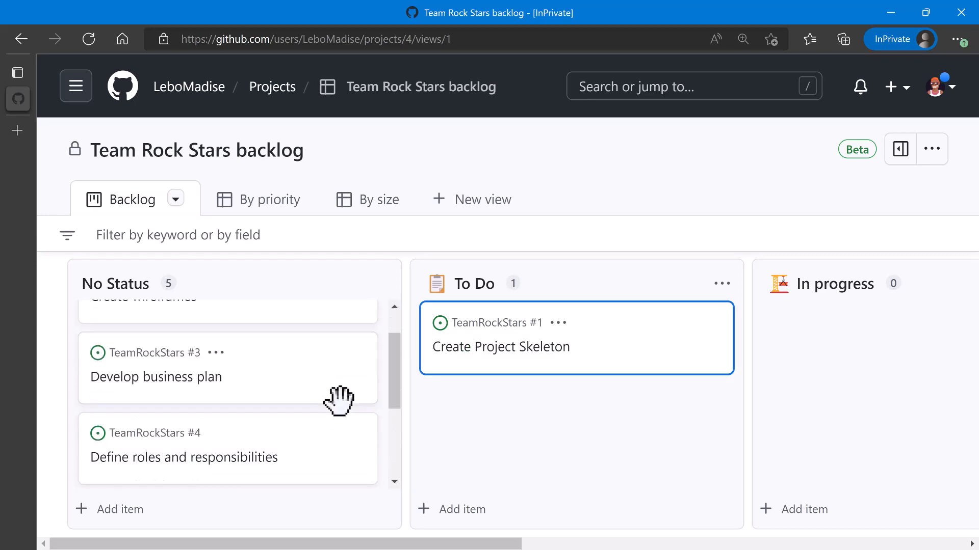
scroll(315, 428, down, 2)
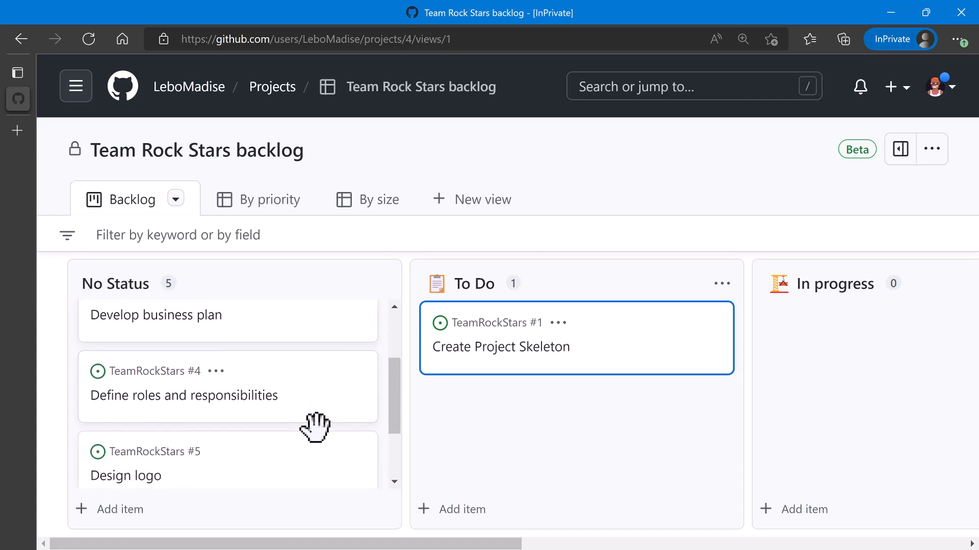
drag(279, 400, 547, 428)
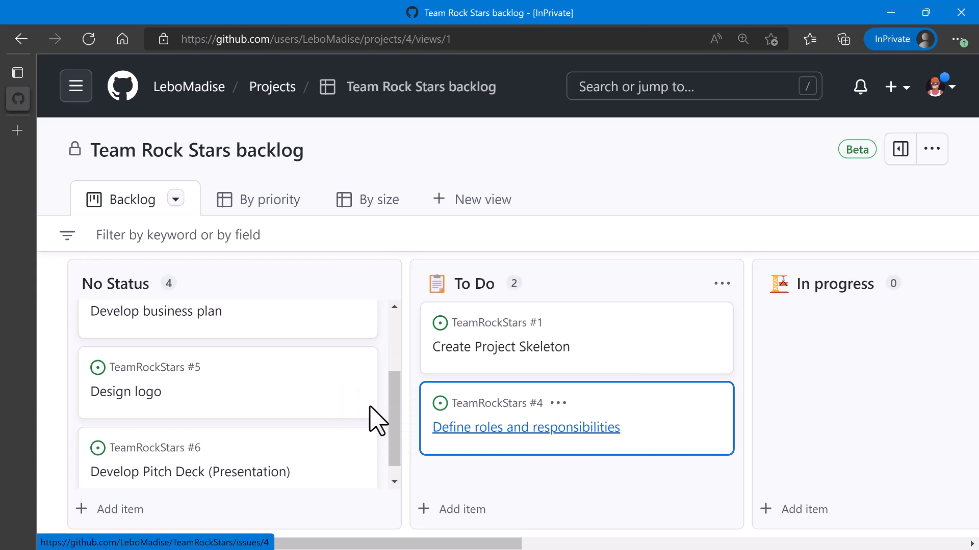
- Add a draft item titled "Create Hello World Sample Program" to the No Status column
scroll(312, 403, down, 1)
scroll(312, 403, up, 1)
scroll(312, 404, up, 1)
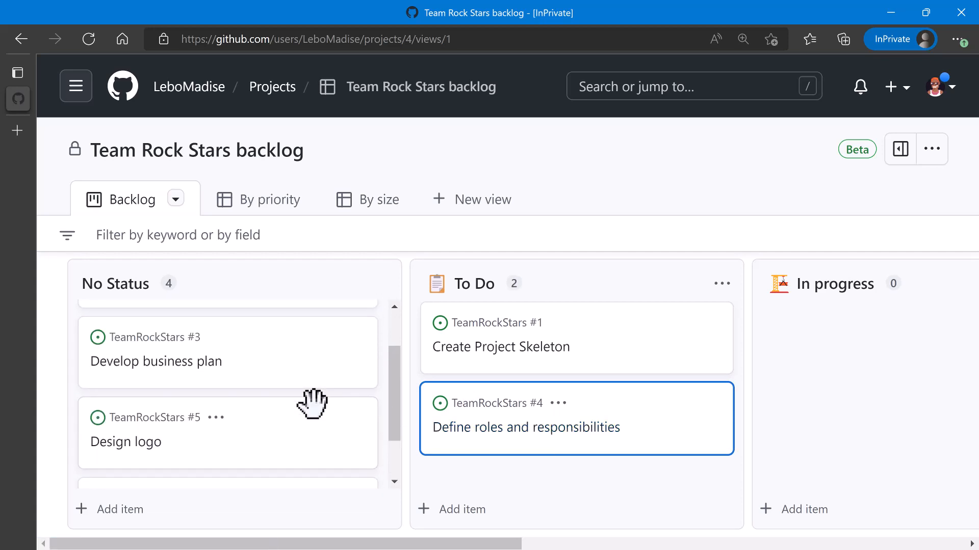
click(121, 511)
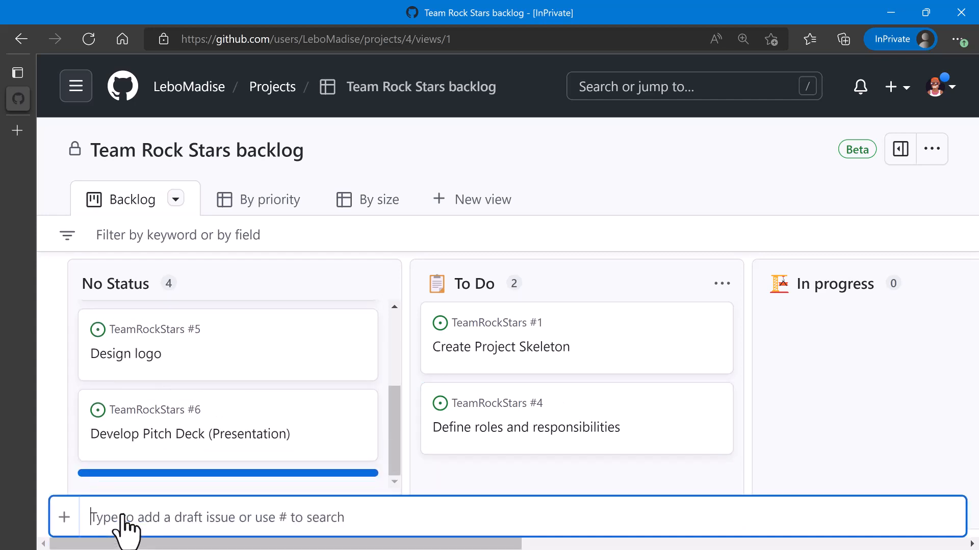
text(C)
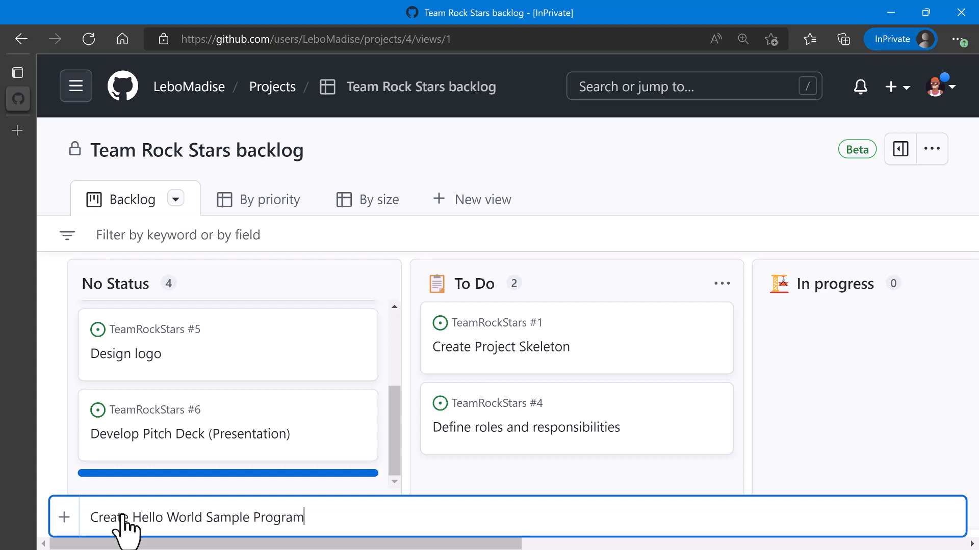
key(Return)
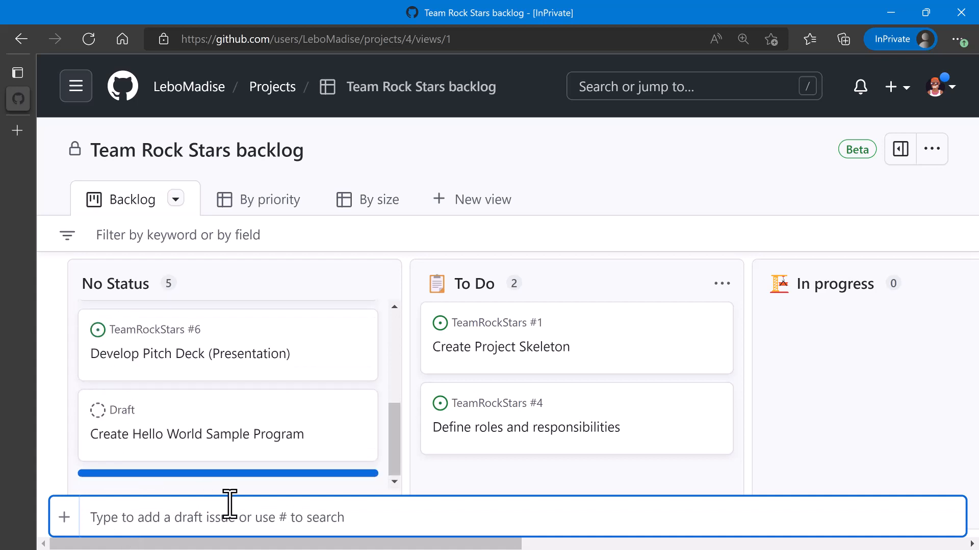
mouse_move(252, 446)
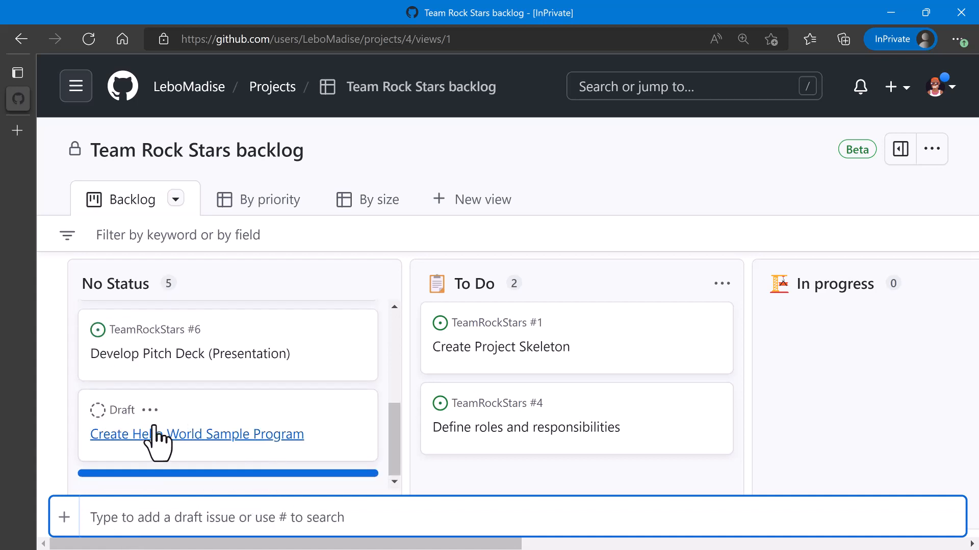
key(Escape)
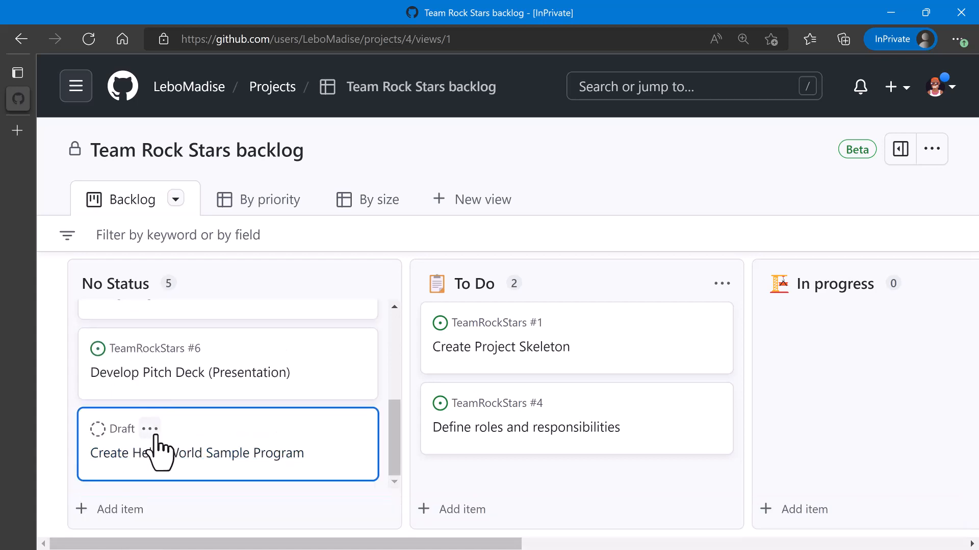
- Convert the "Create Hello World Sample Program" draft to an issue in the TeamRockStars repository
click(151, 431)
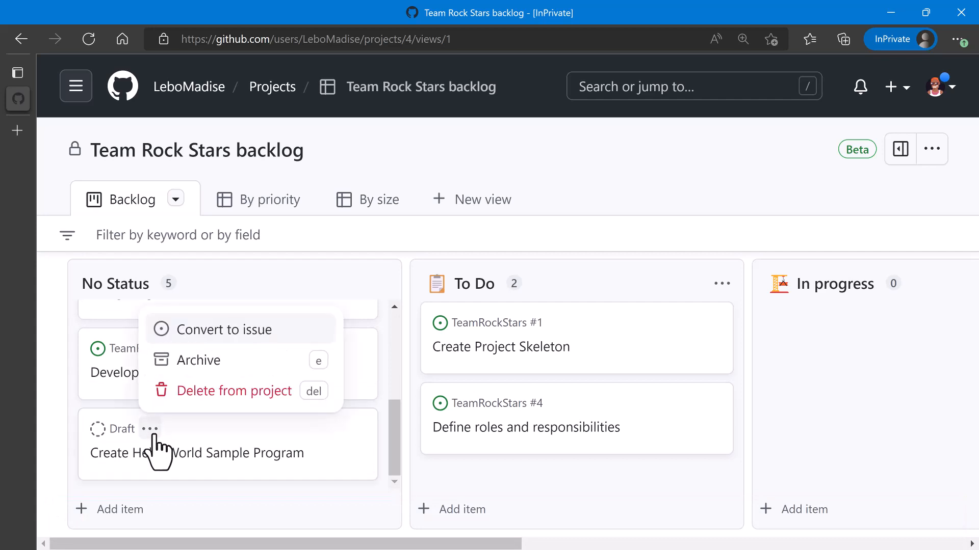
click(202, 331)
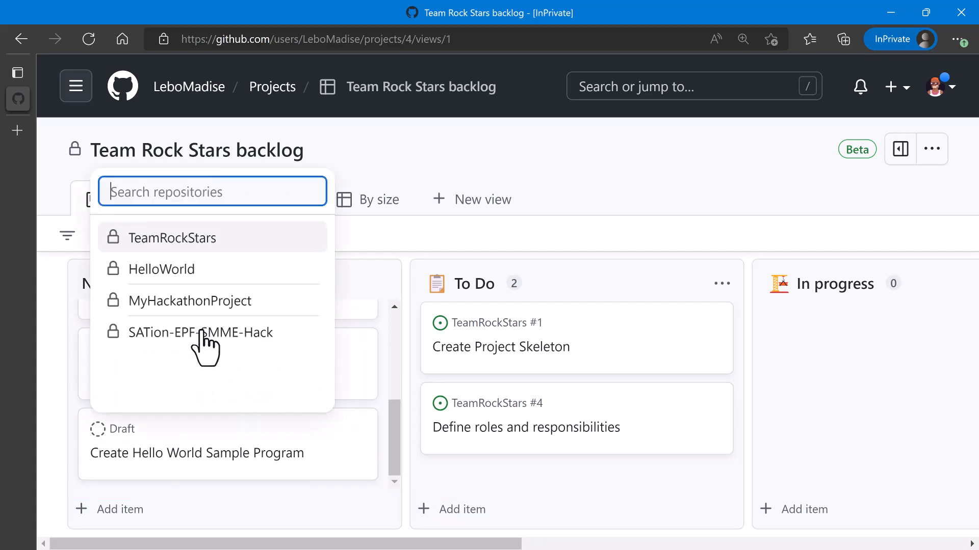
click(183, 235)
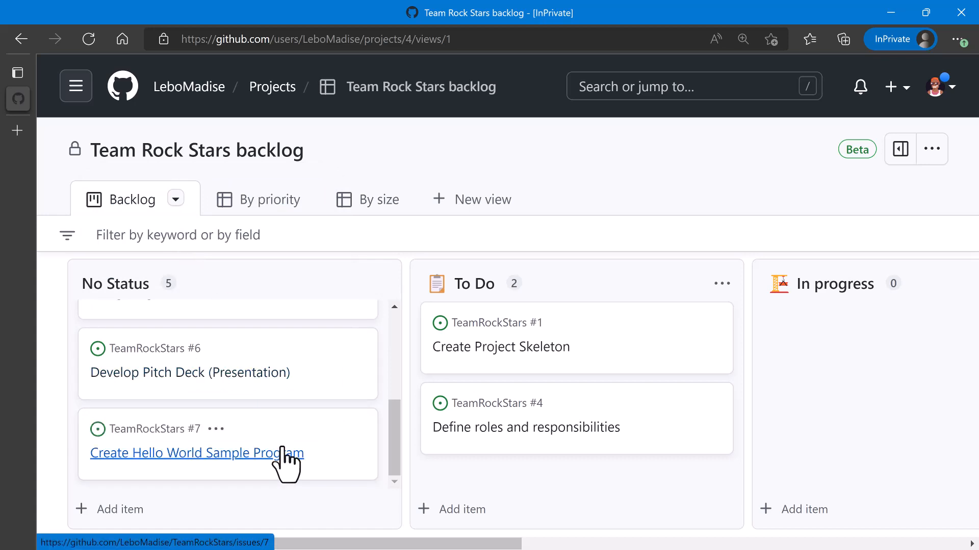
- Move the "Create Hello World Sample Program" issue from the No Status column to the To Do column
key(ctrl+minus)
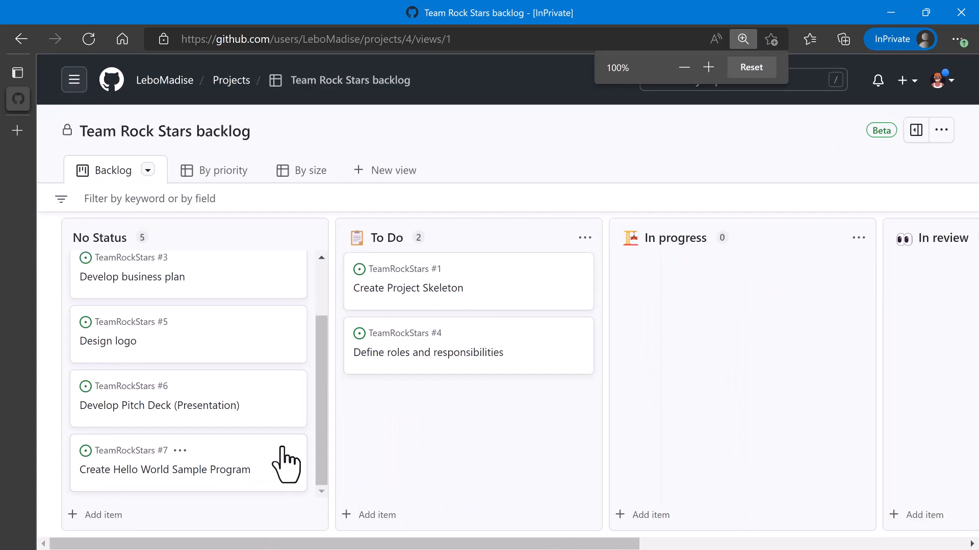
key(ctrl+minus)
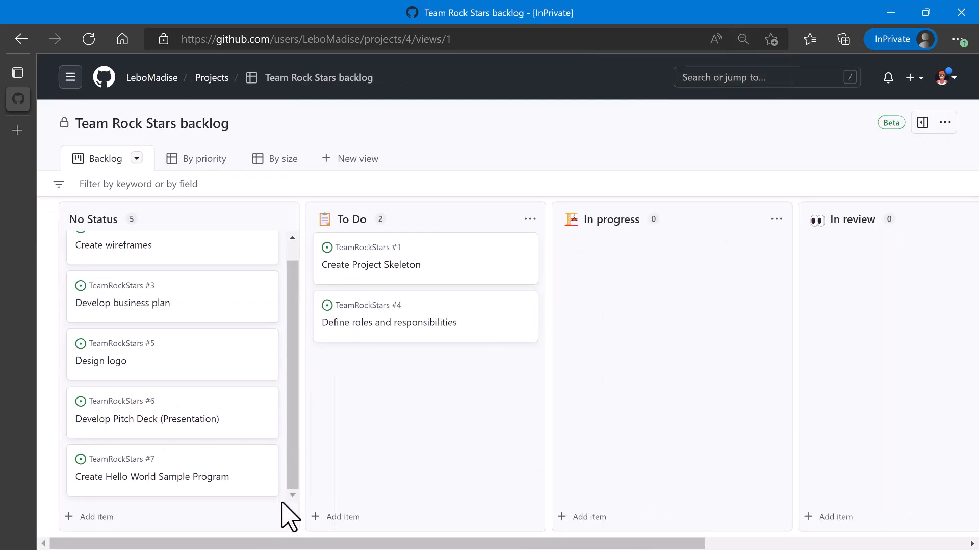
scroll(247, 395, up, 1)
scroll(247, 395, up, 1)
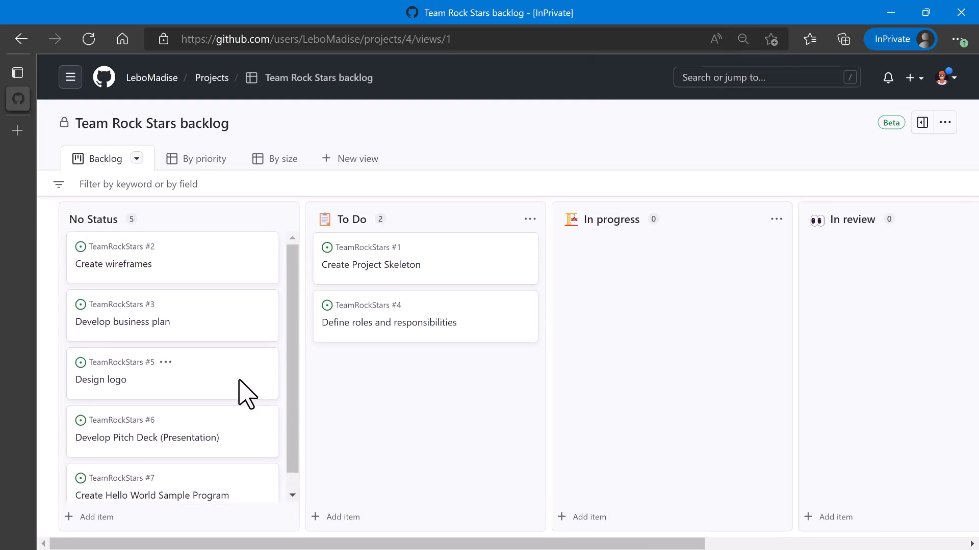
scroll(248, 395, down, 1)
scroll(247, 395, up, 1)
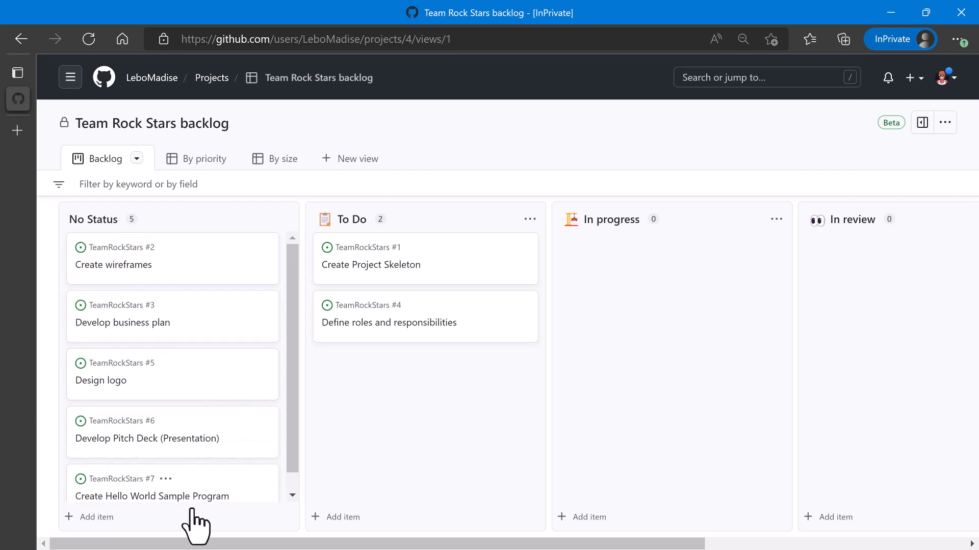
drag(185, 482, 448, 386)
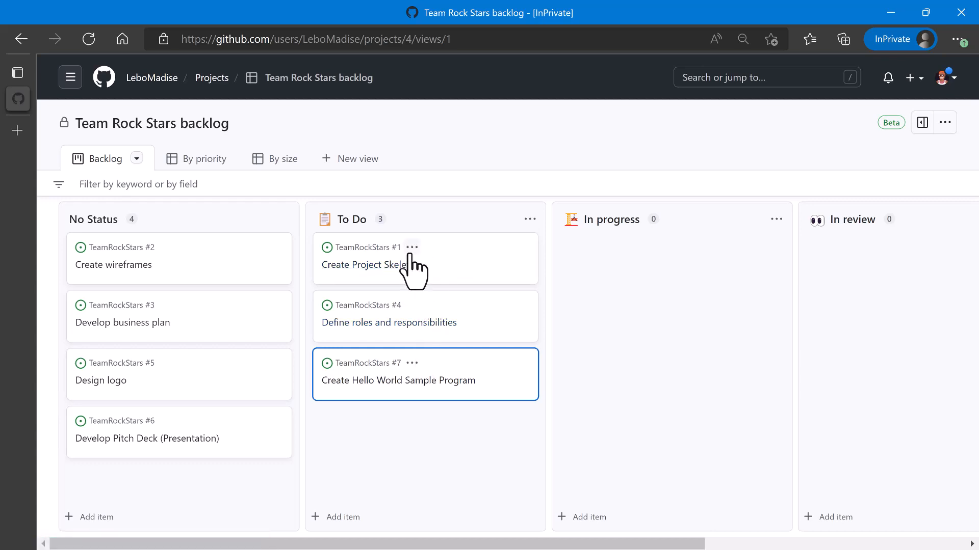
- Set the "Create Project Skeleton" issue's priority to Urgent and assign it to the project owner
click(412, 247)
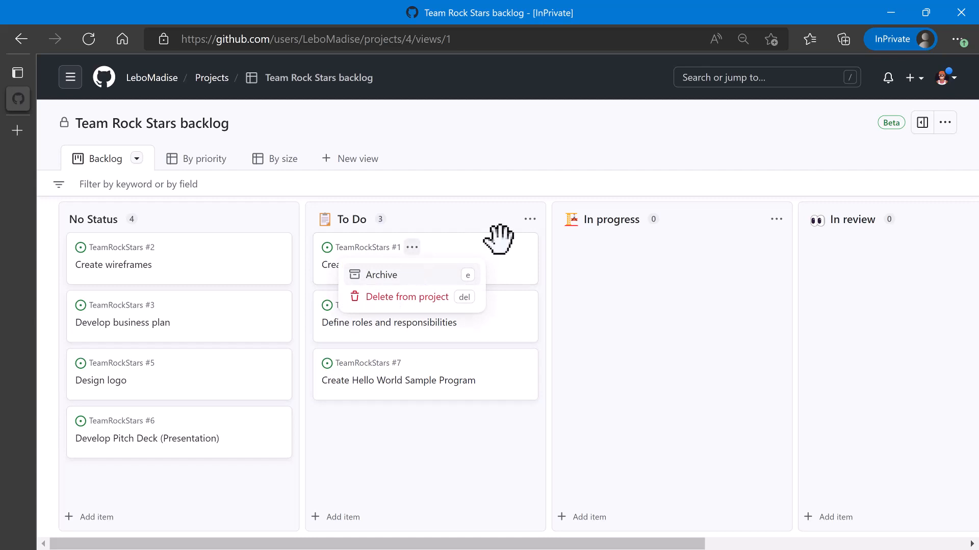
click(525, 251)
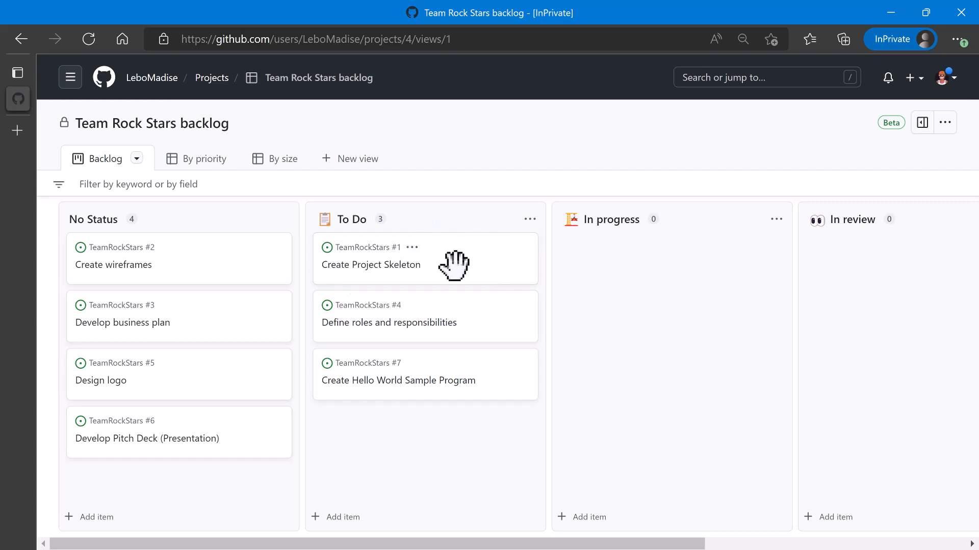
click(371, 266)
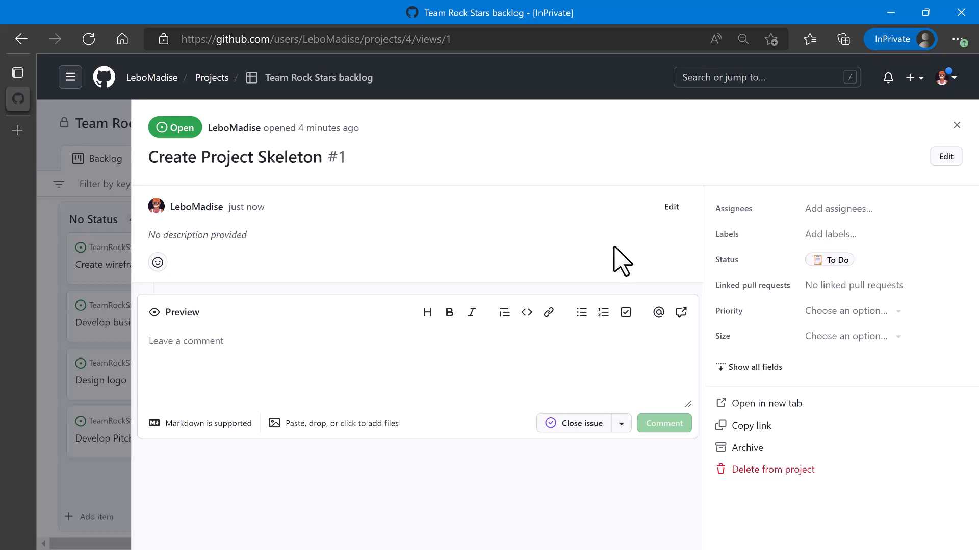
click(807, 314)
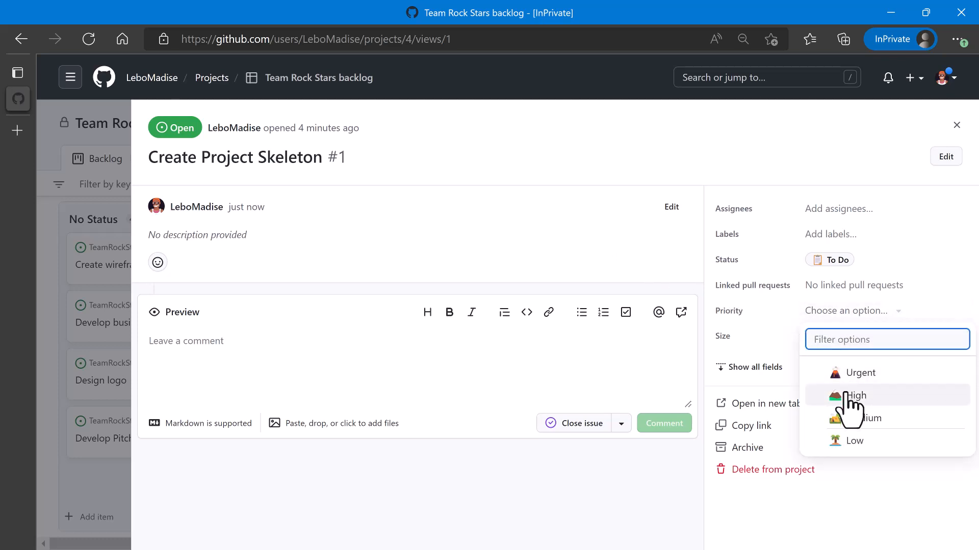
click(847, 381)
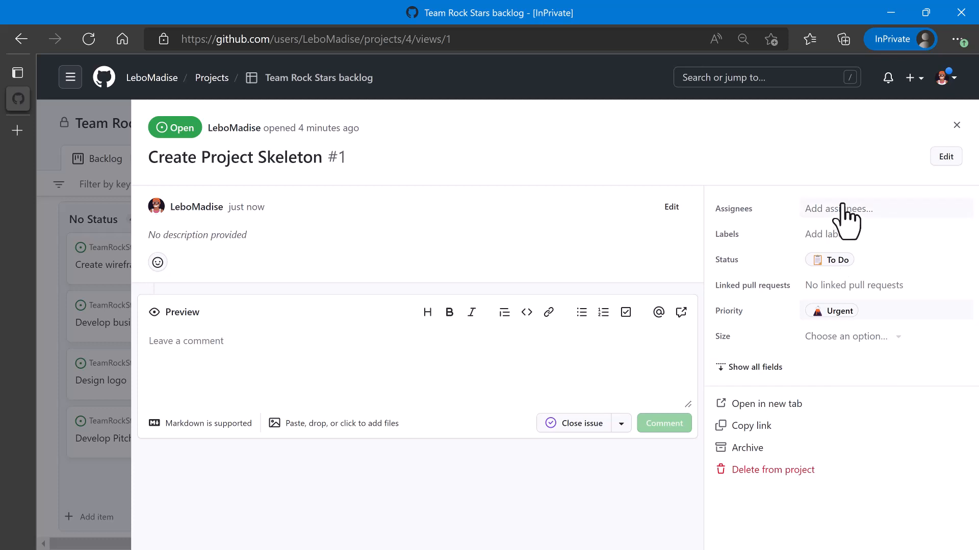
click(841, 209)
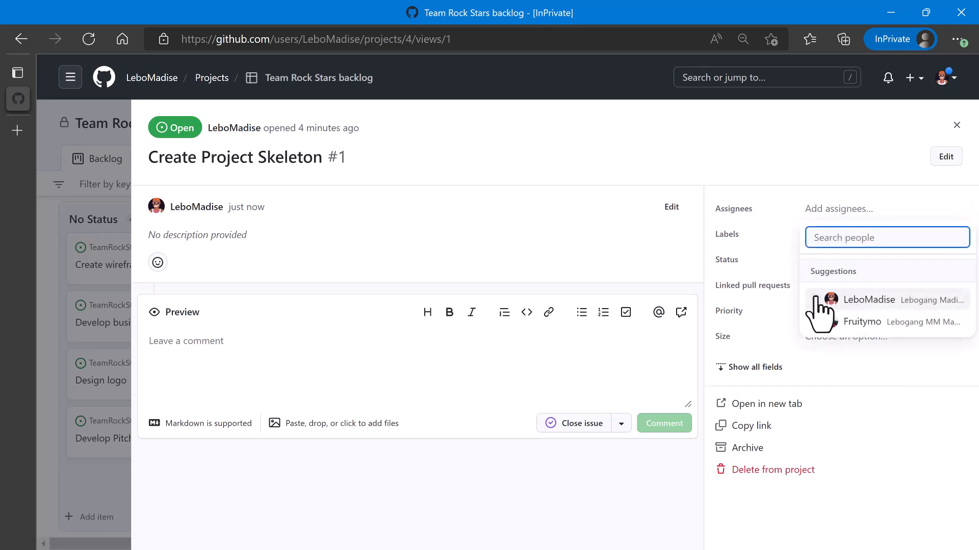
click(789, 158)
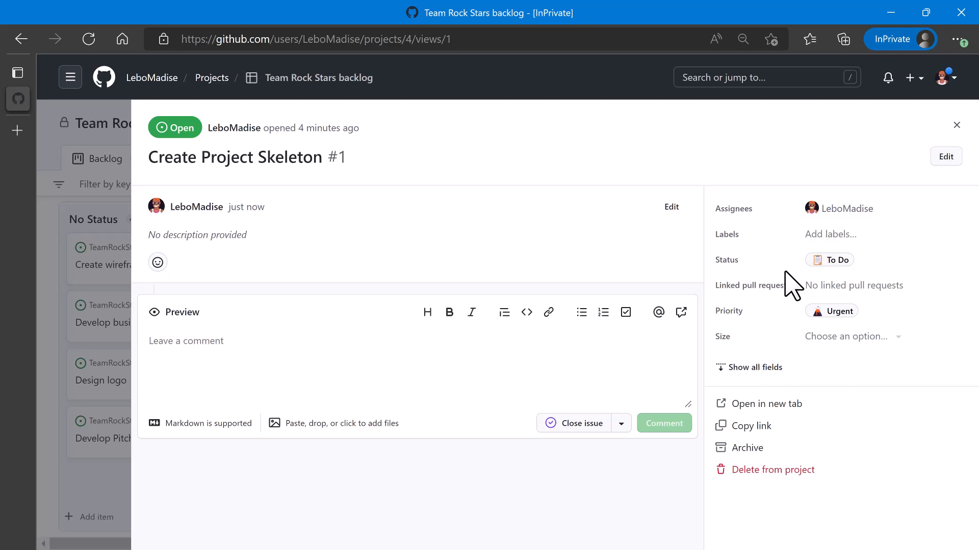
click(957, 126)
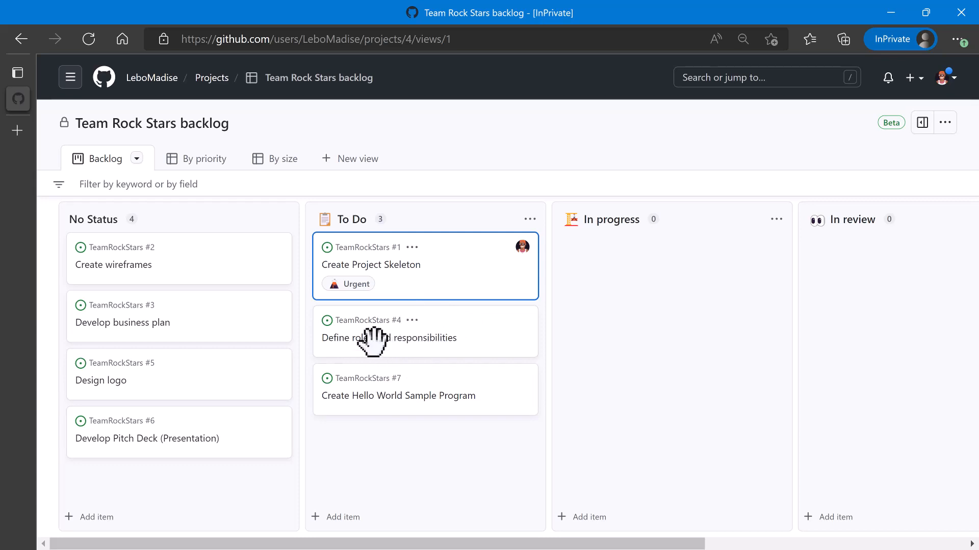
- Assign the "Define roles and responsibilities" issue to the other suggested team member and set its priority to Medium
click(423, 343)
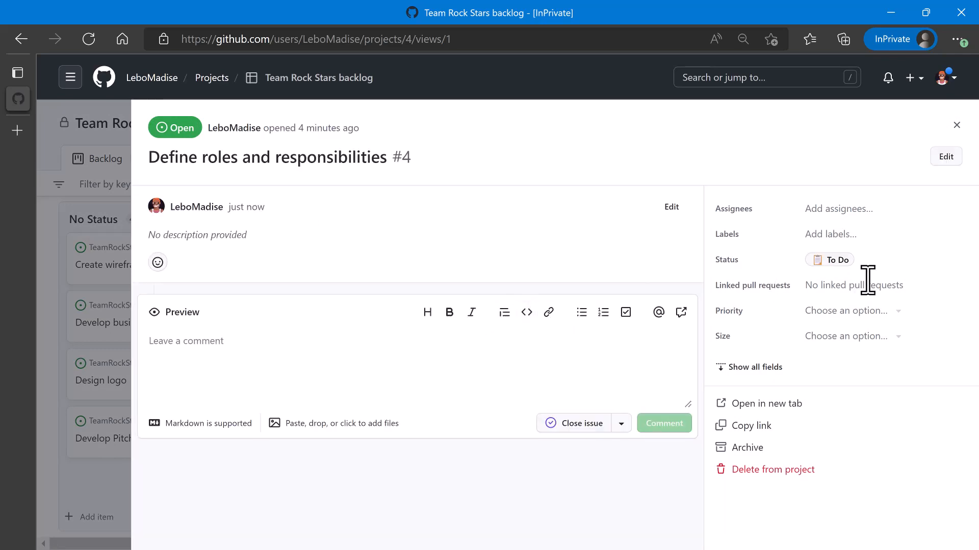
click(858, 224)
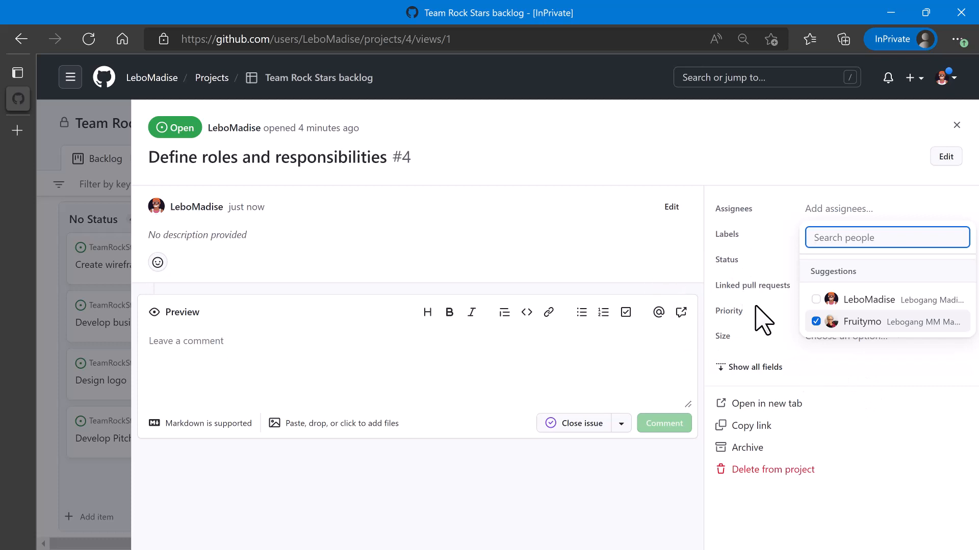
click(763, 322)
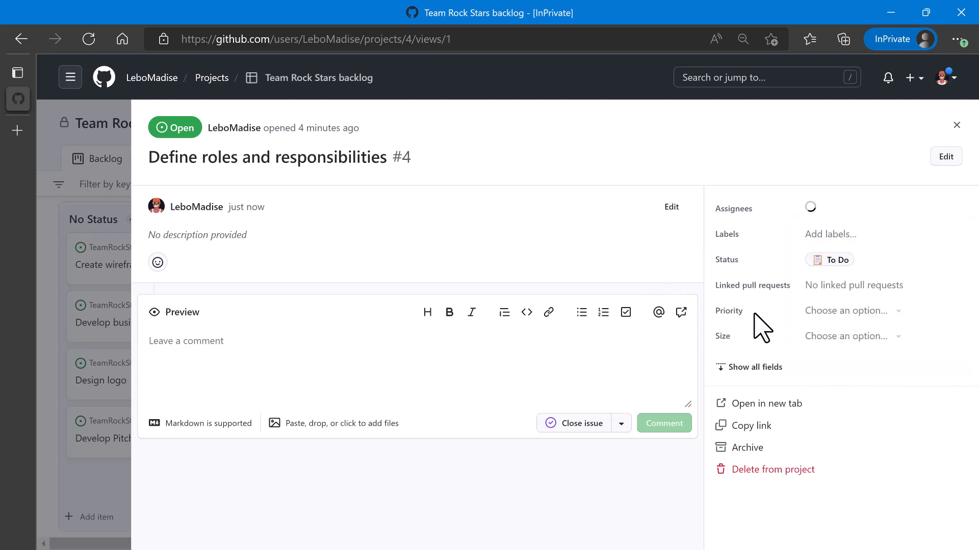
click(866, 315)
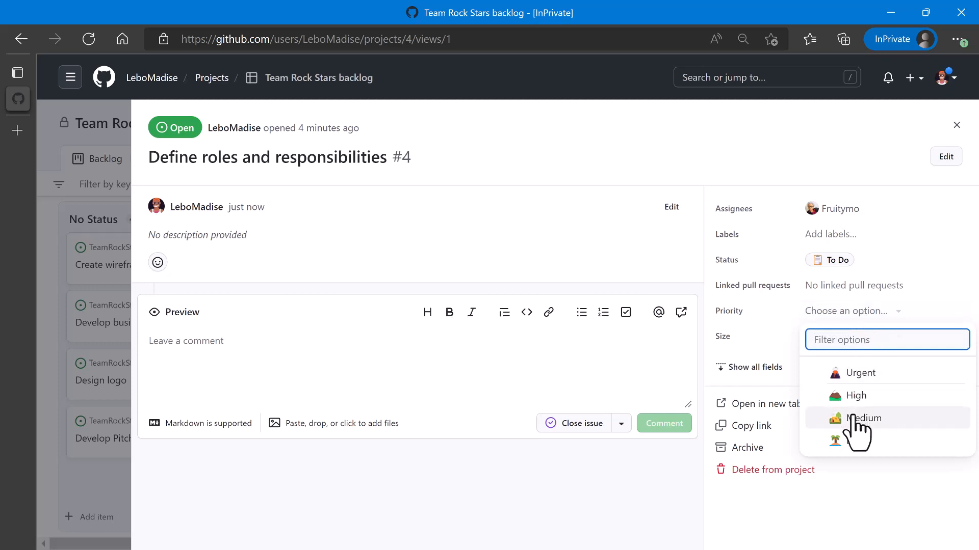
click(858, 437)
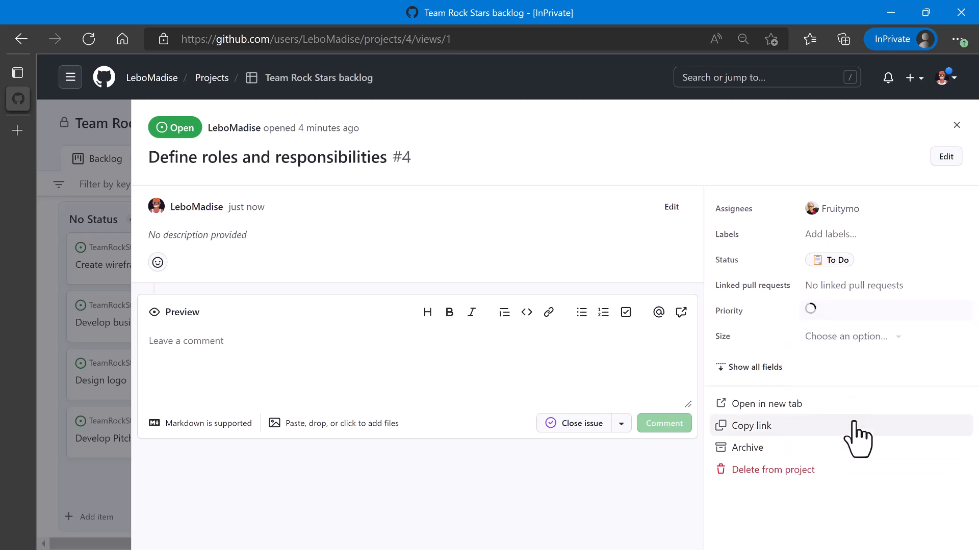
click(956, 125)
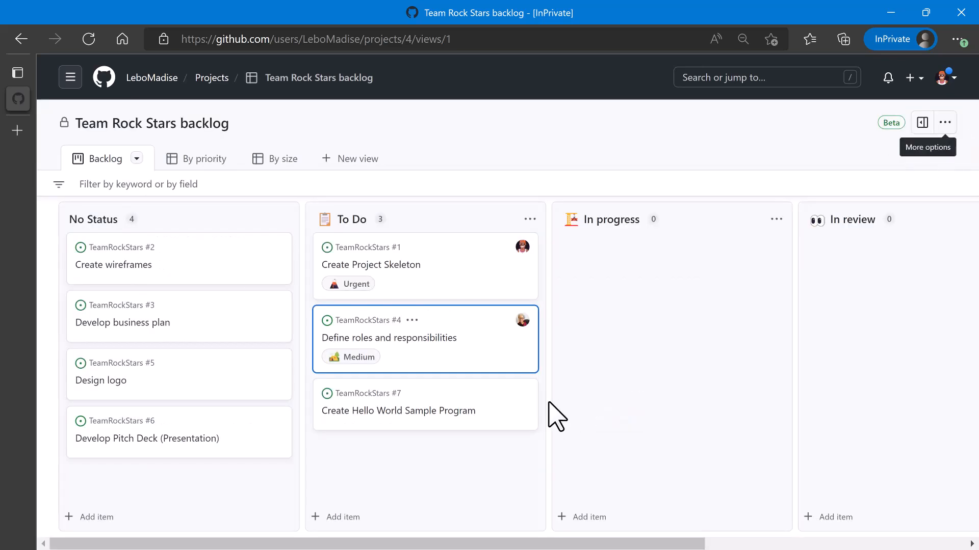
- Assign the "Create Hello World Sample Program" issue to the project owner
click(411, 411)
click(411, 412)
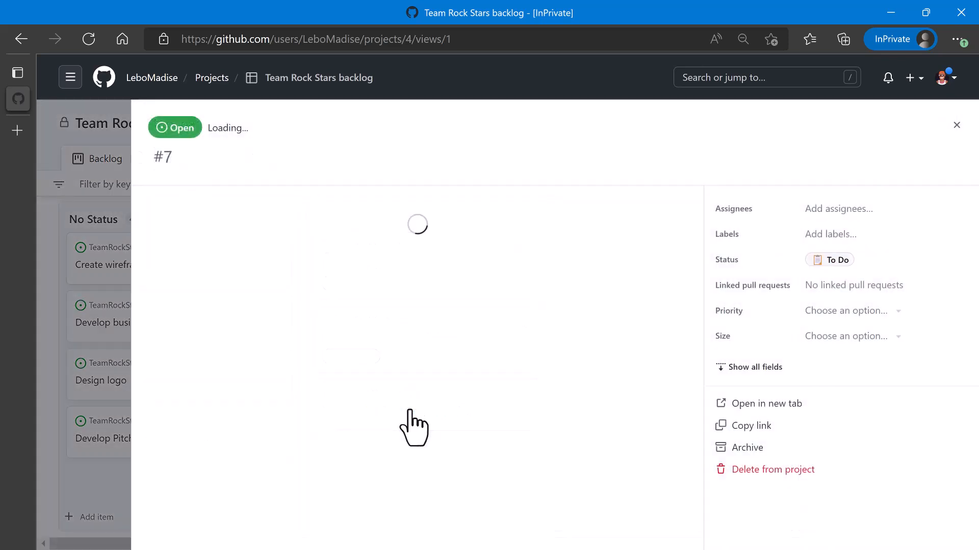
click(826, 206)
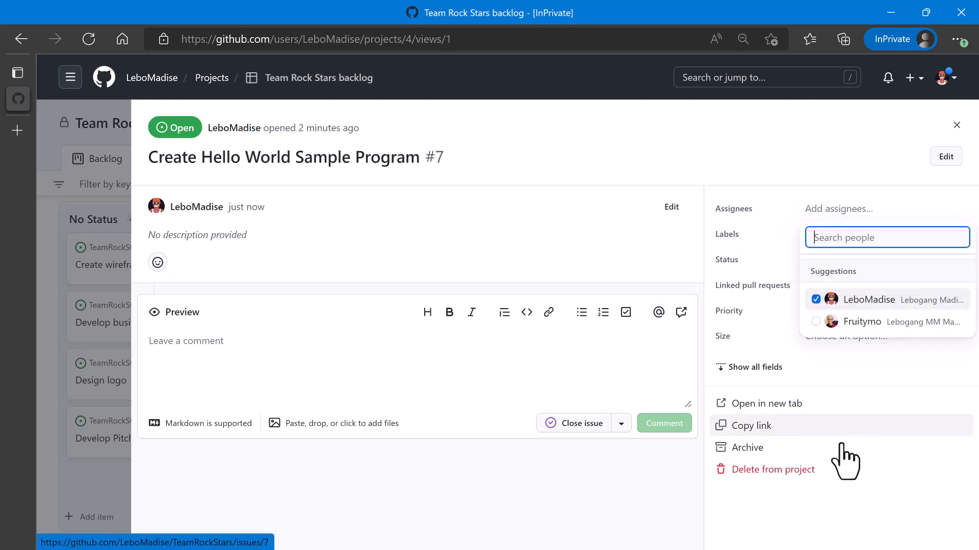
click(745, 308)
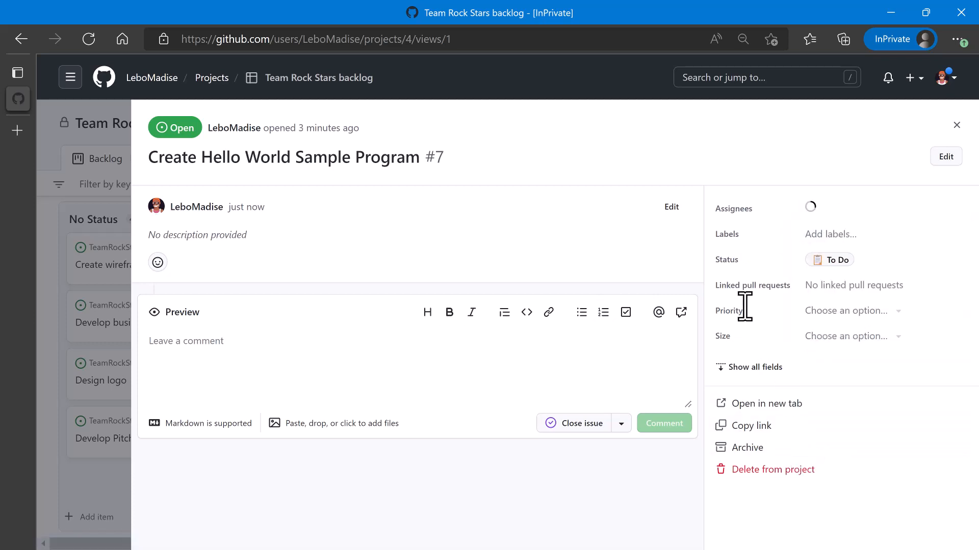
- Set the priority of the "Create Hello World Sample Program" issue to Low and return to the board
click(870, 306)
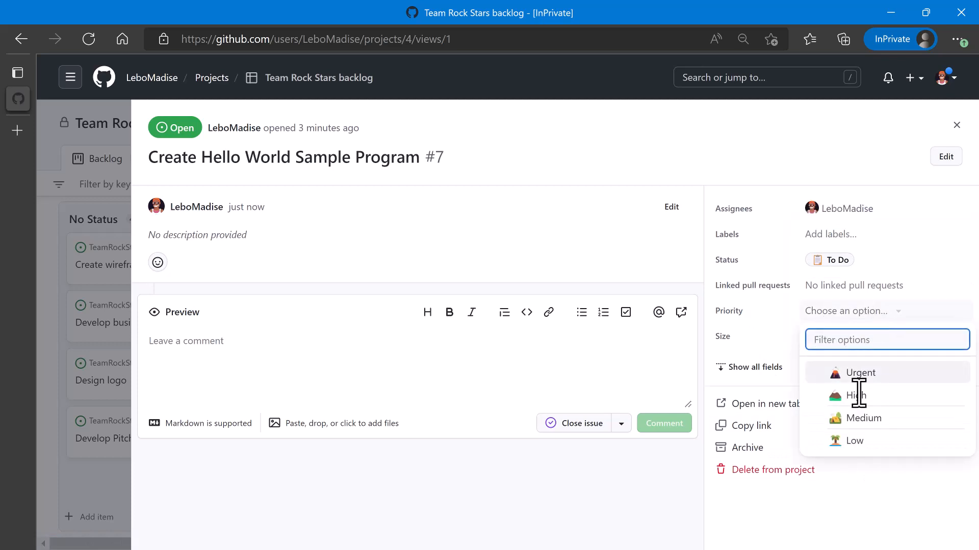
click(855, 442)
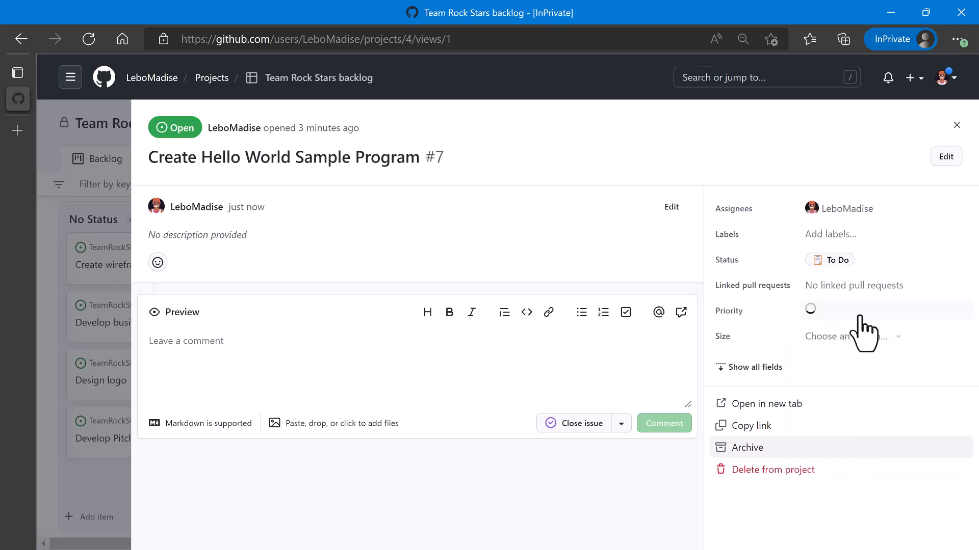
click(956, 125)
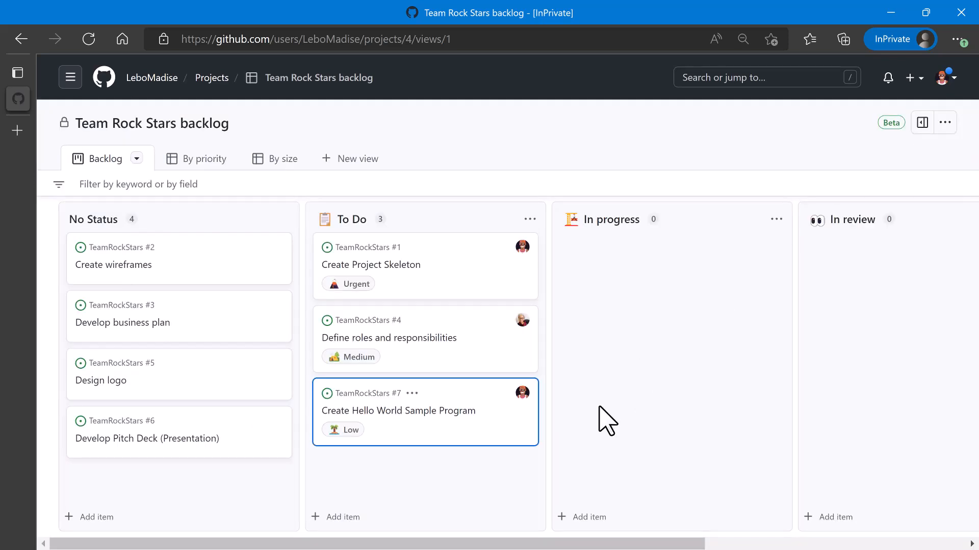
click(615, 404)
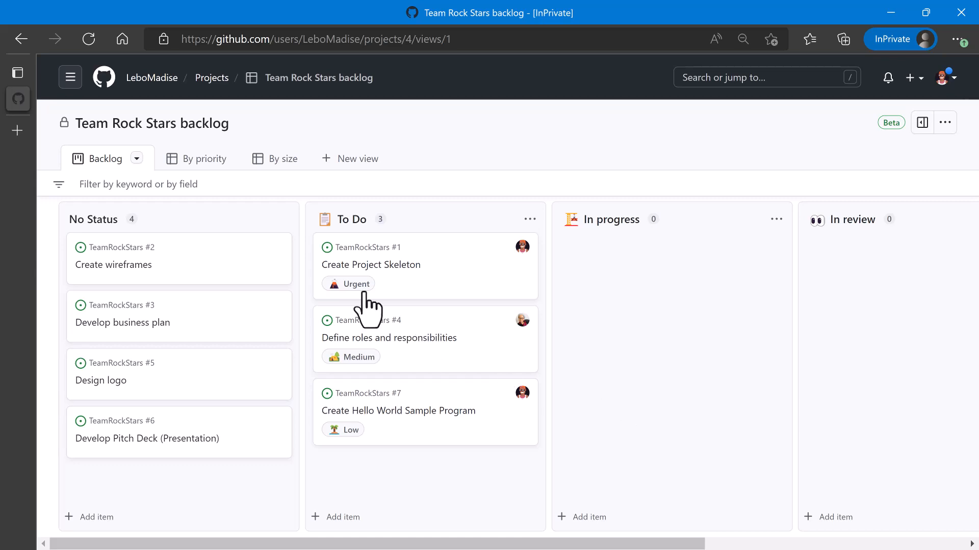
- Examine the backlog grouped by priority, including the status options of "Define roles and responsibilities" and the remaining columns
click(204, 160)
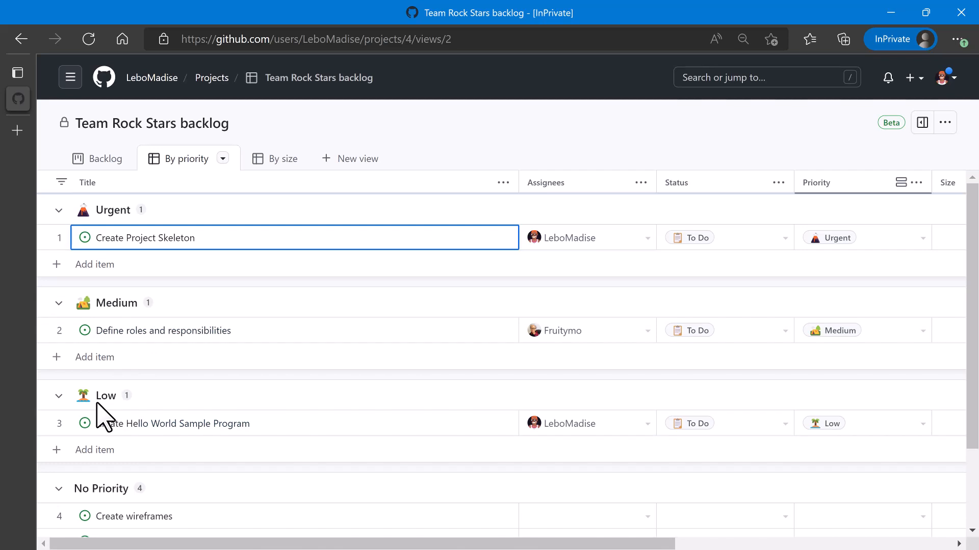
scroll(105, 418, down, 2)
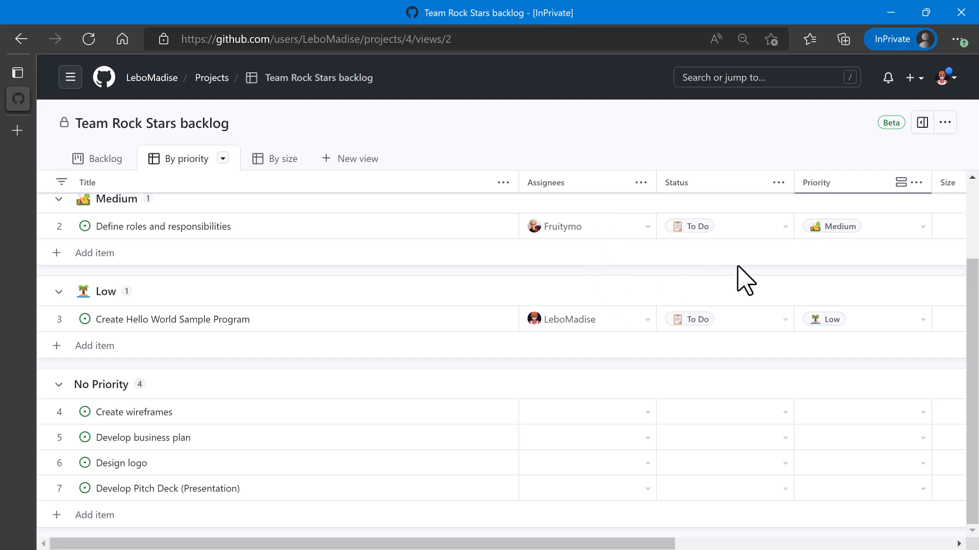
click(785, 226)
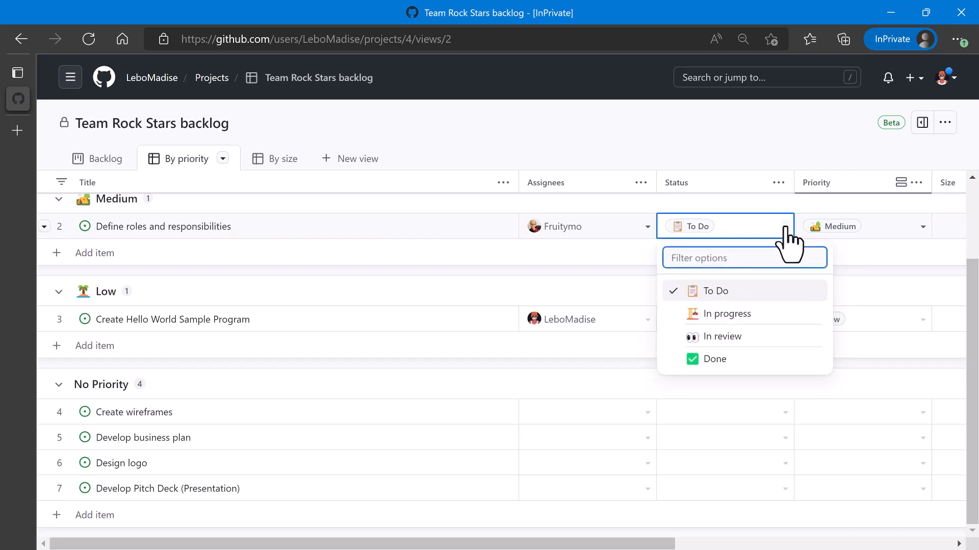
click(785, 227)
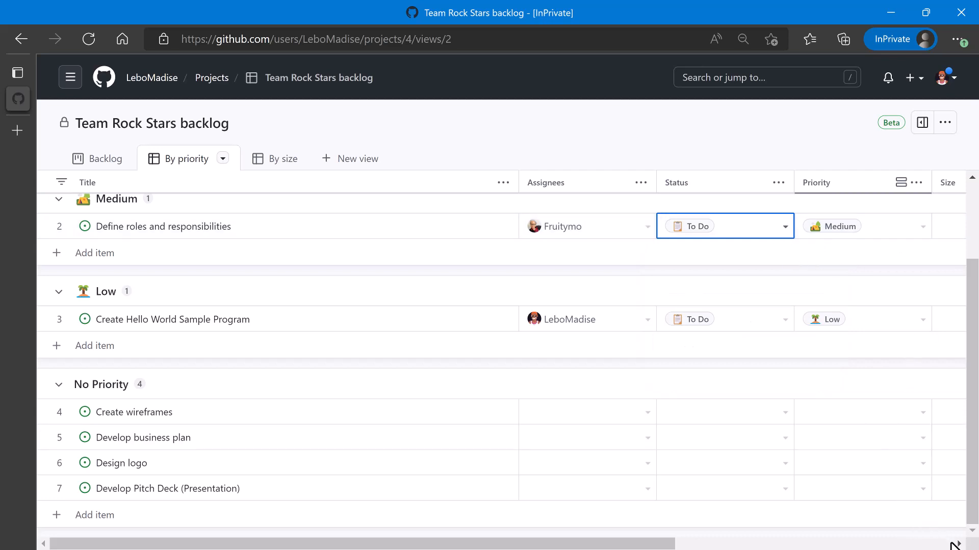
click(953, 544)
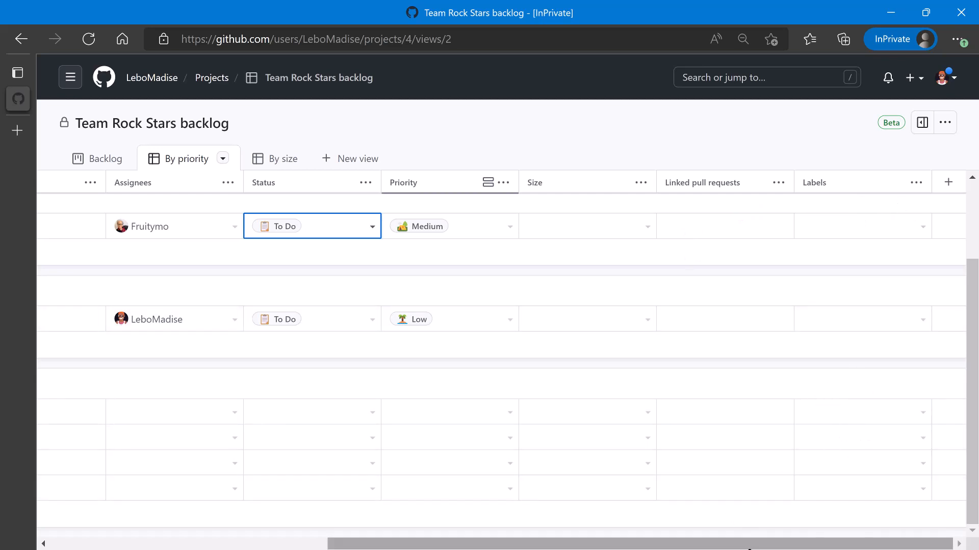
drag(749, 548, 454, 540)
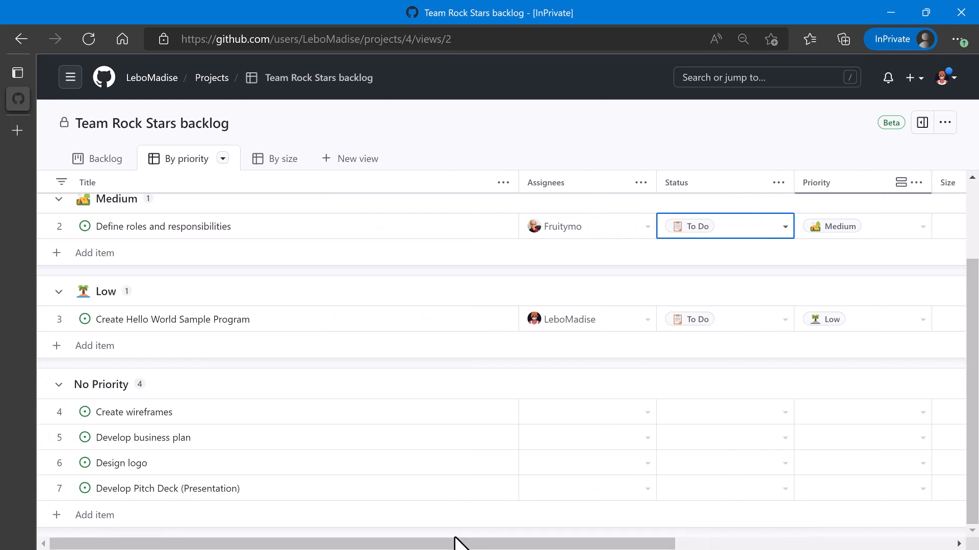
click(565, 520)
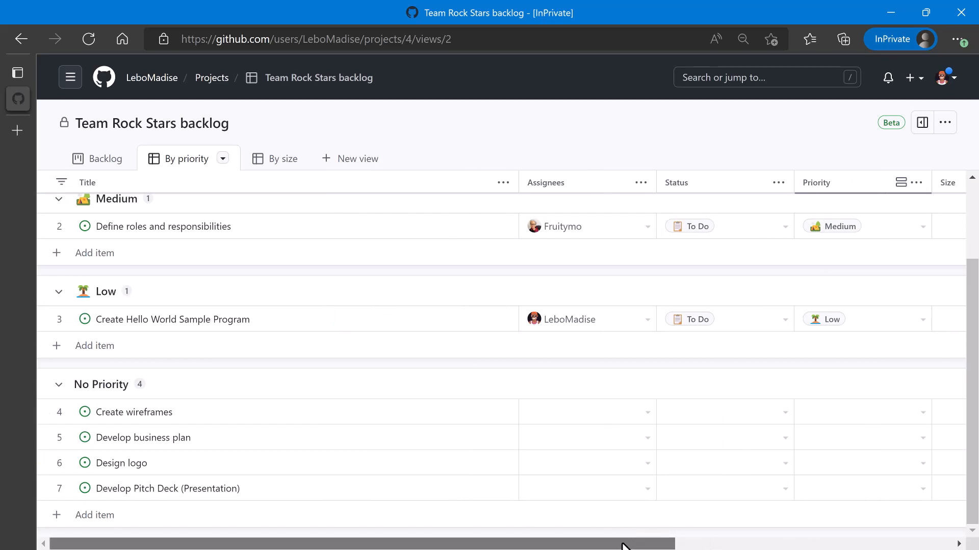
- Add the "good first issue" and "documentation" labels to the "Define roles and responsibilities" issue in the priority view
drag(622, 542, 953, 522)
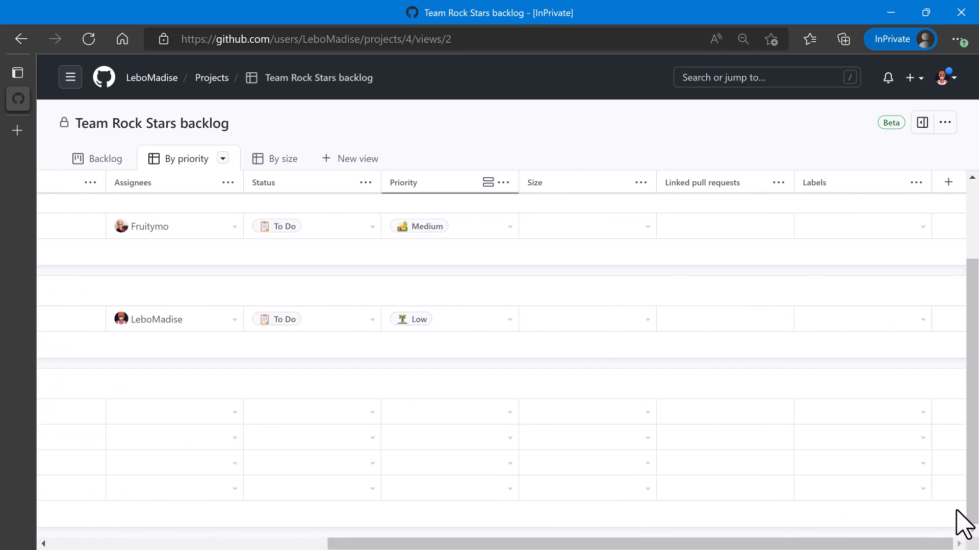
click(921, 230)
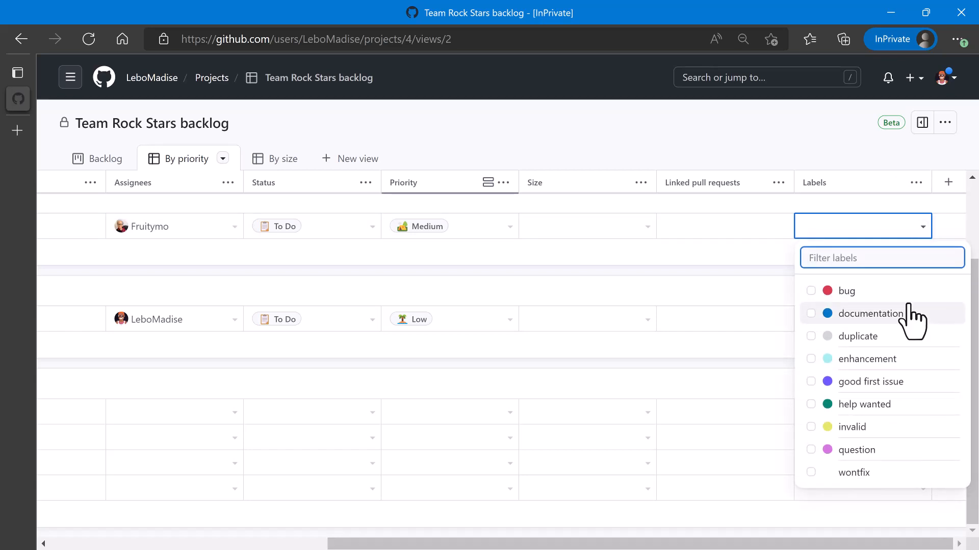
click(810, 384)
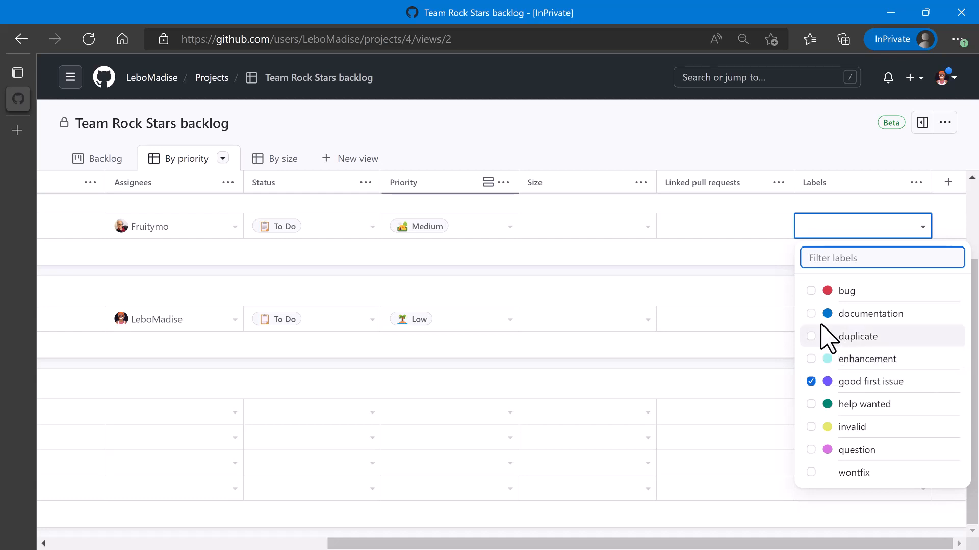
click(811, 314)
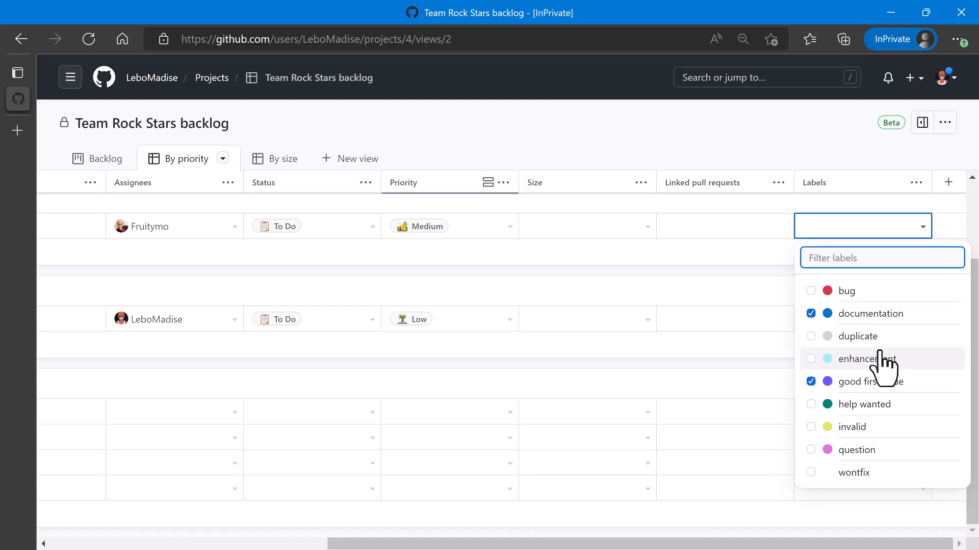
click(733, 280)
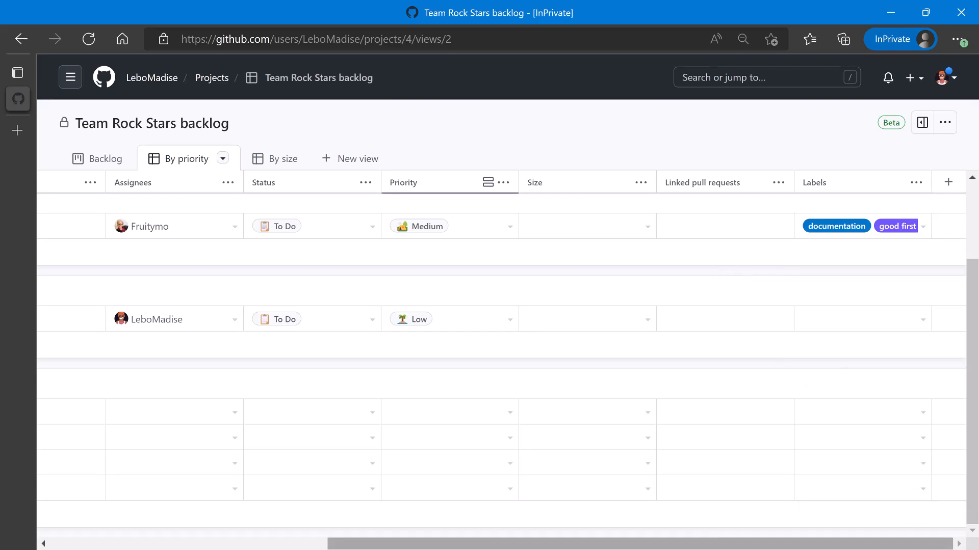
- Return to the Backlog board and move the "Create Project Skeleton" issue from To Do to In progress
drag(786, 545, 535, 544)
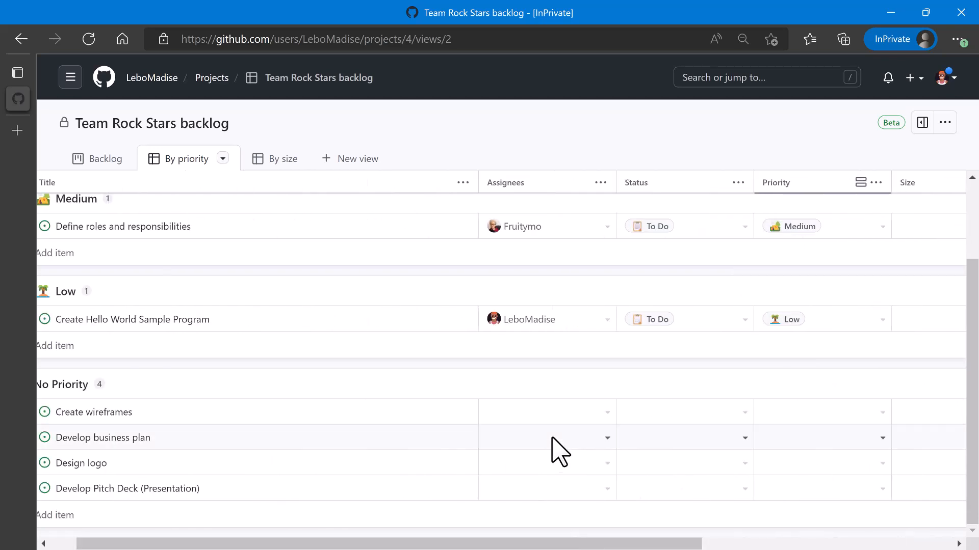
scroll(442, 411, up, 2)
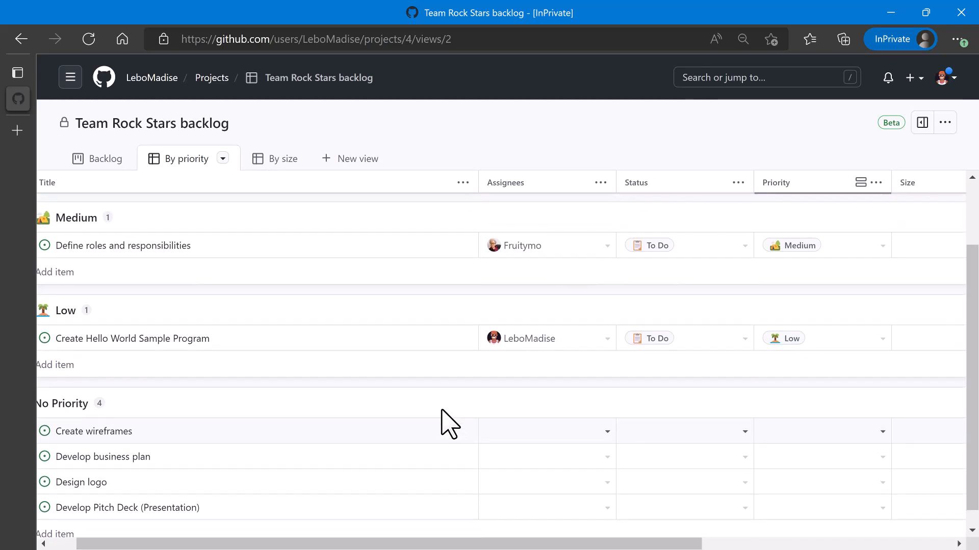
scroll(442, 411, up, 2)
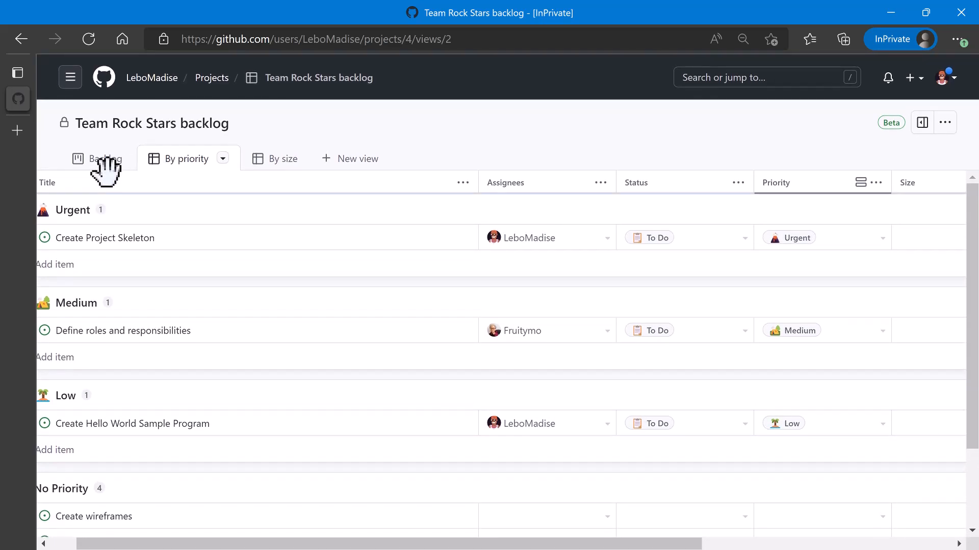
click(101, 159)
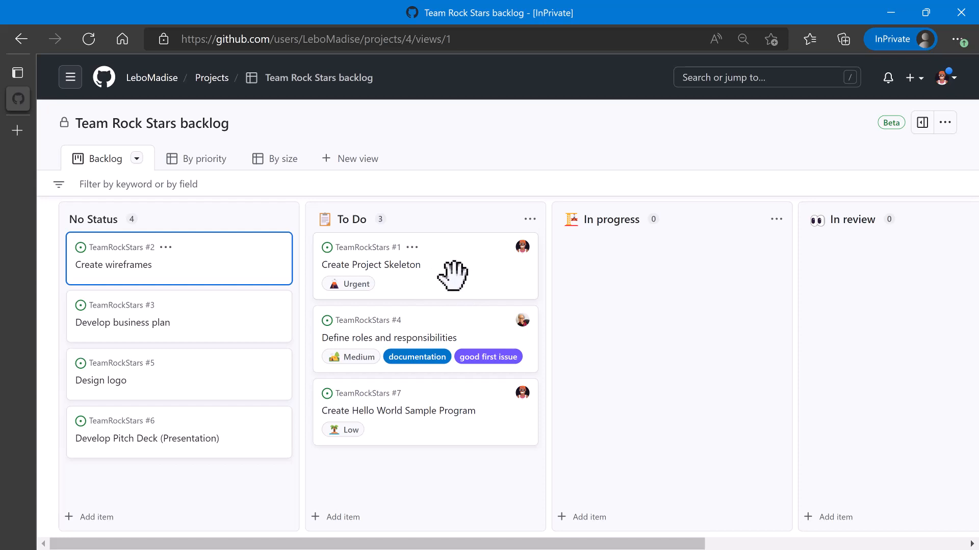
drag(452, 273, 680, 264)
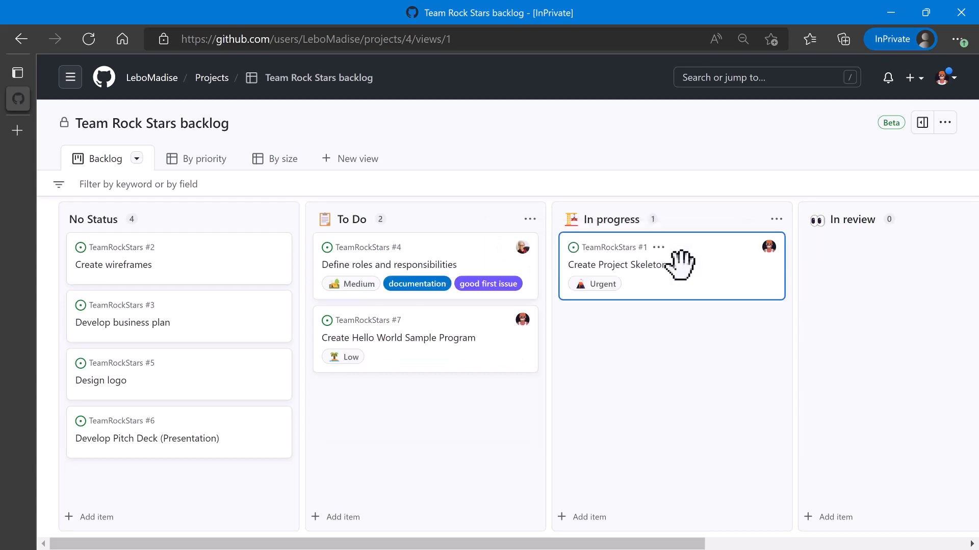
- Go to the TeamRockStars repository through the owner's repository list and open it in the web-based Visual Studio Code editor
click(168, 77)
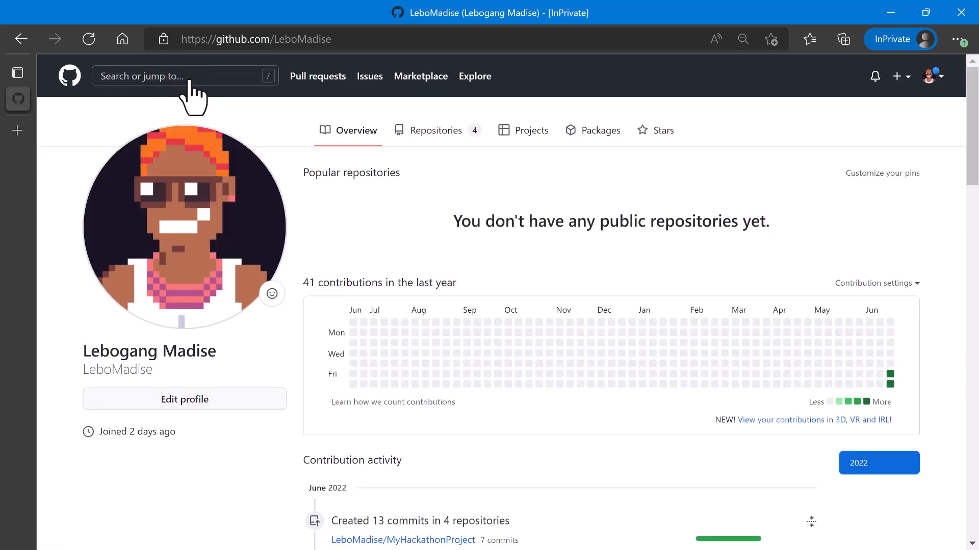
click(452, 123)
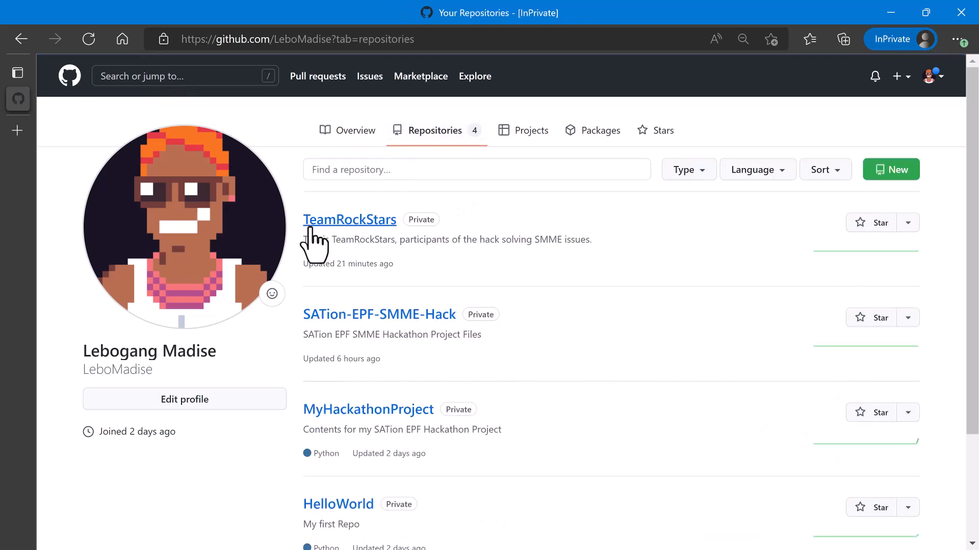
click(342, 220)
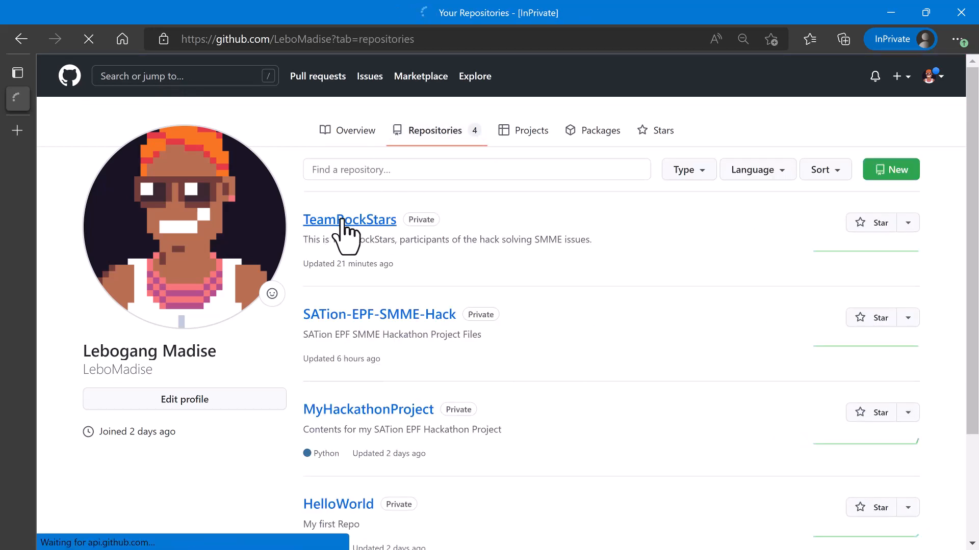
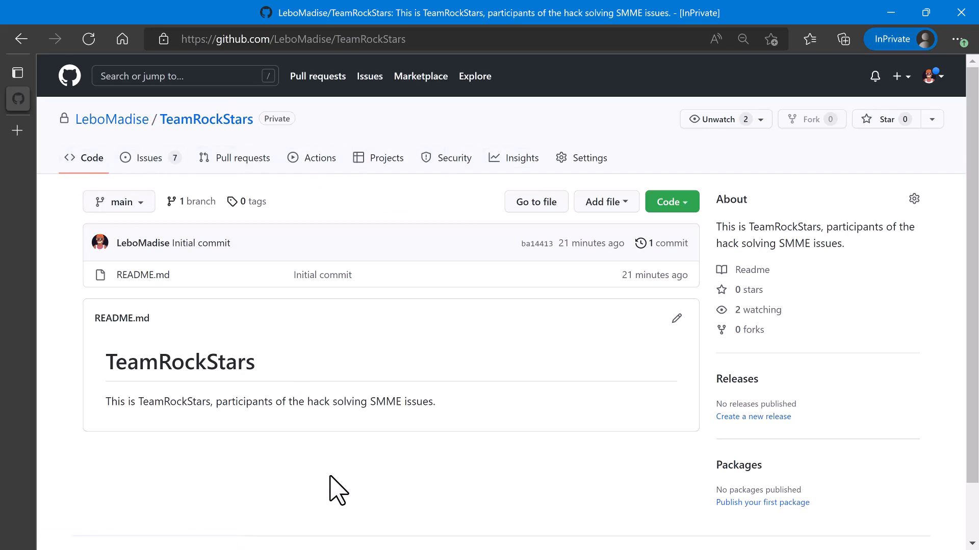
key(F5)
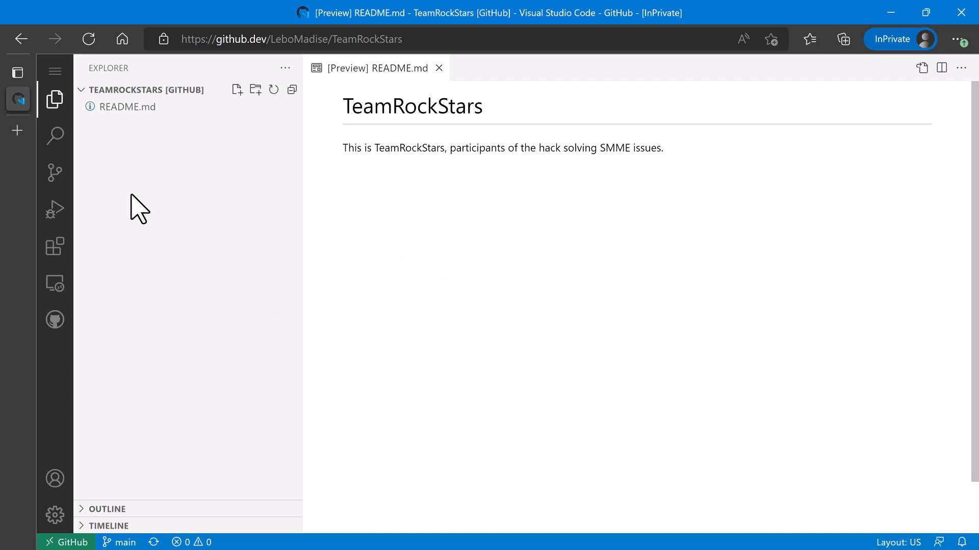
- Create a folder named "designs" in the root of the TeamRockStars repository
click(255, 91)
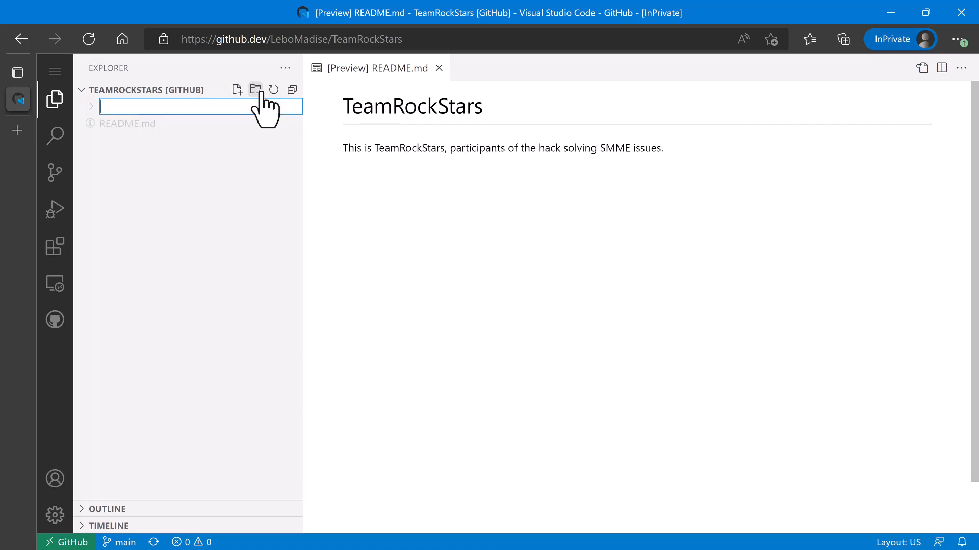
text(designs)
key(Return)
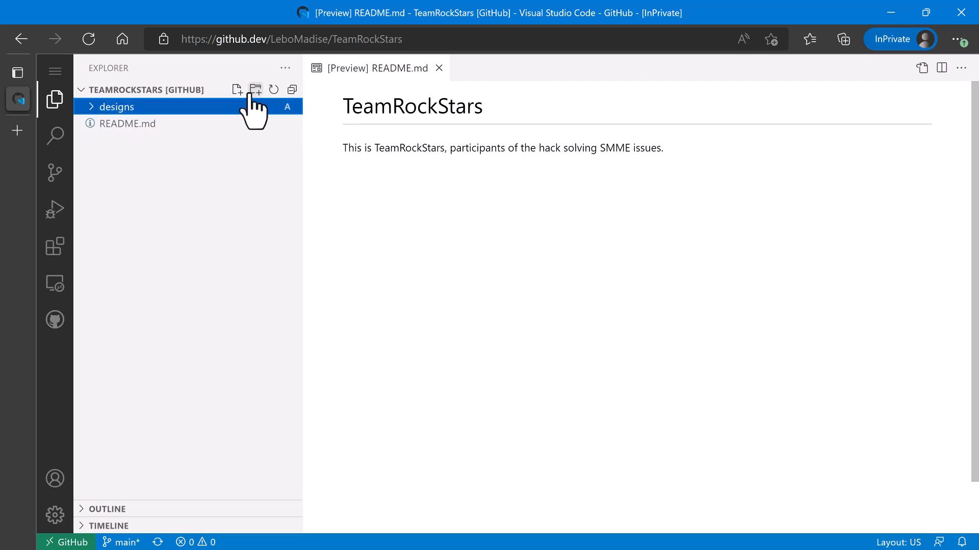
- Deselect the "designs" folder and create a "businessPlan" folder at the repository root
click(209, 92)
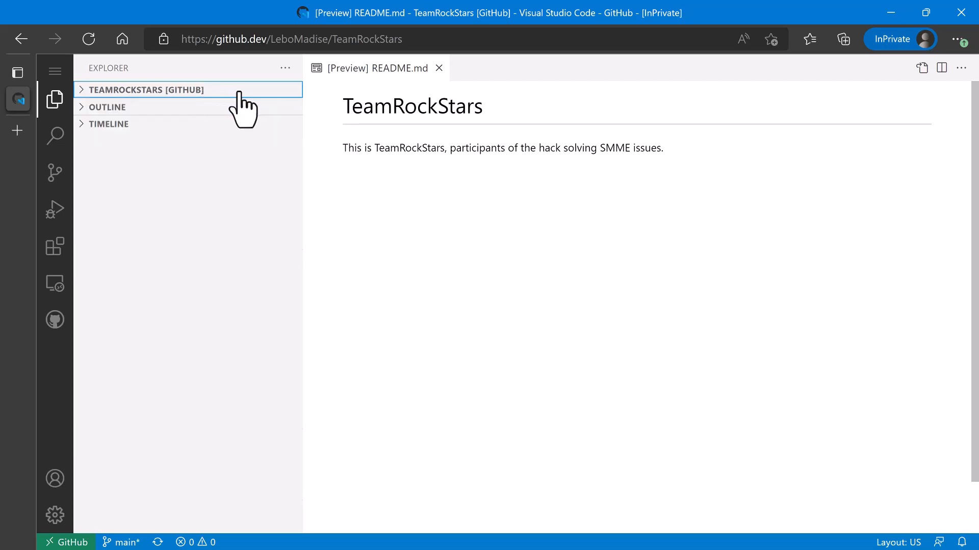
click(208, 93)
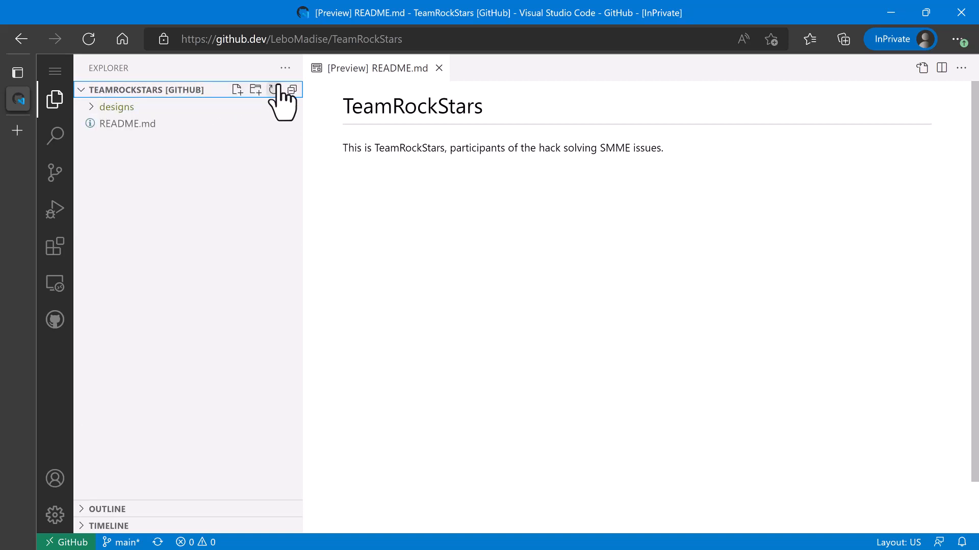
click(255, 90)
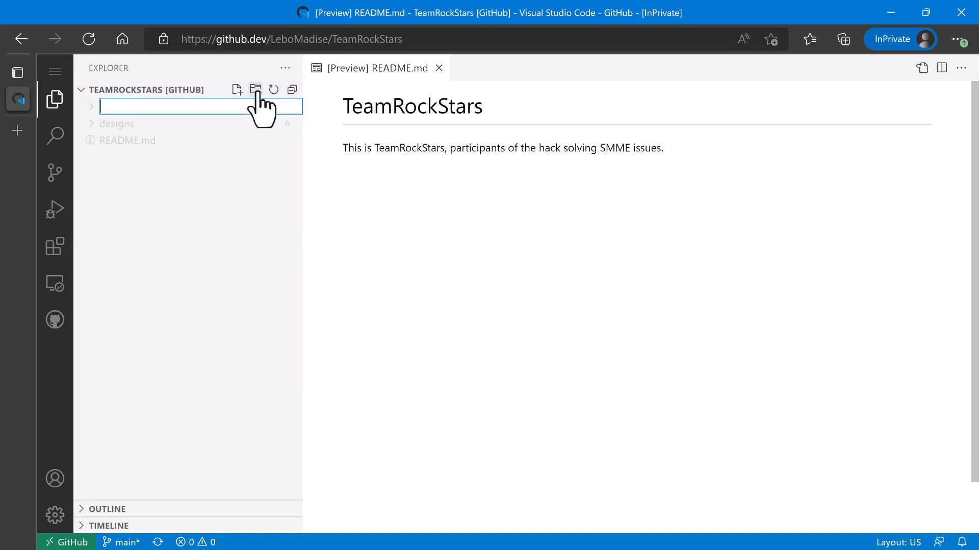
text(businessPlan)
key(Return)
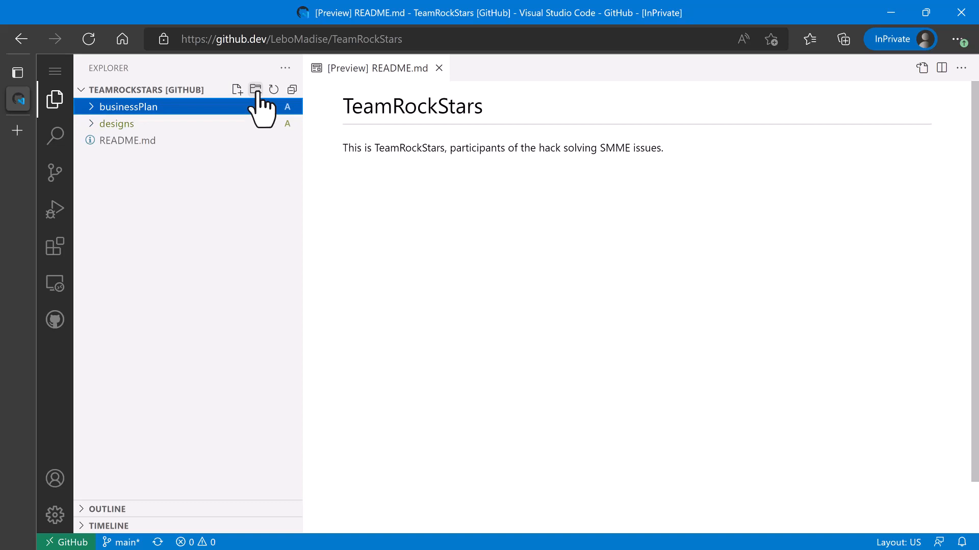
- Deselect the "businessPlan" folder and create a "sourceCode" folder at the repository root
click(176, 90)
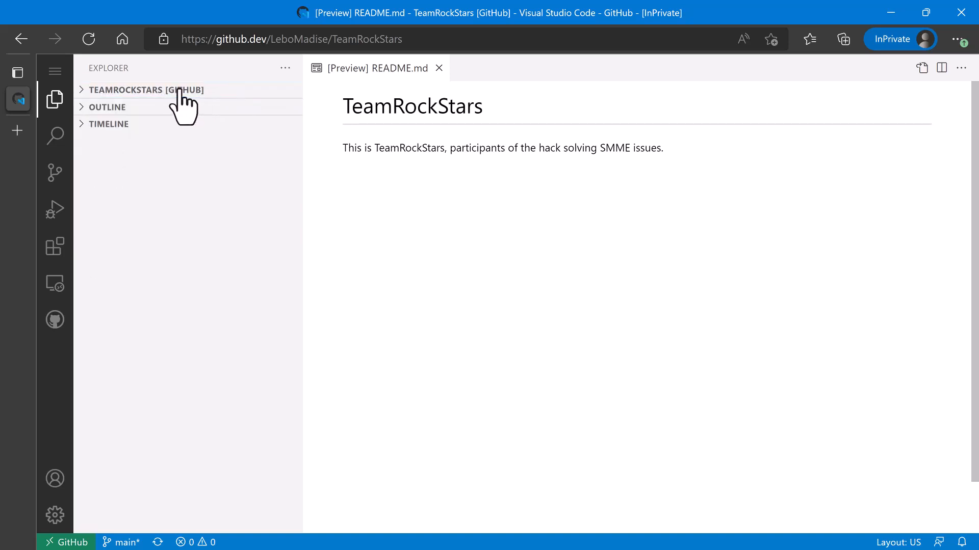
click(178, 91)
click(256, 90)
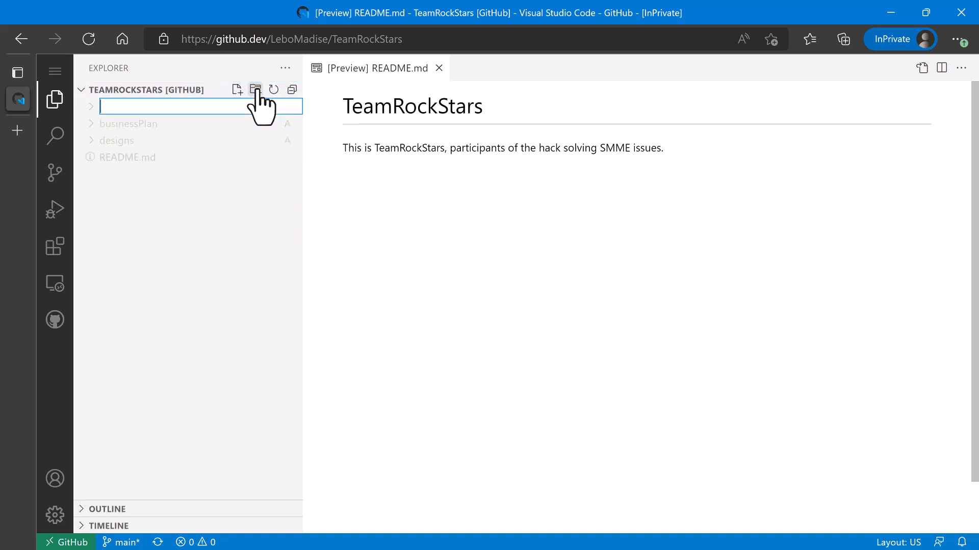
text(sourceCode)
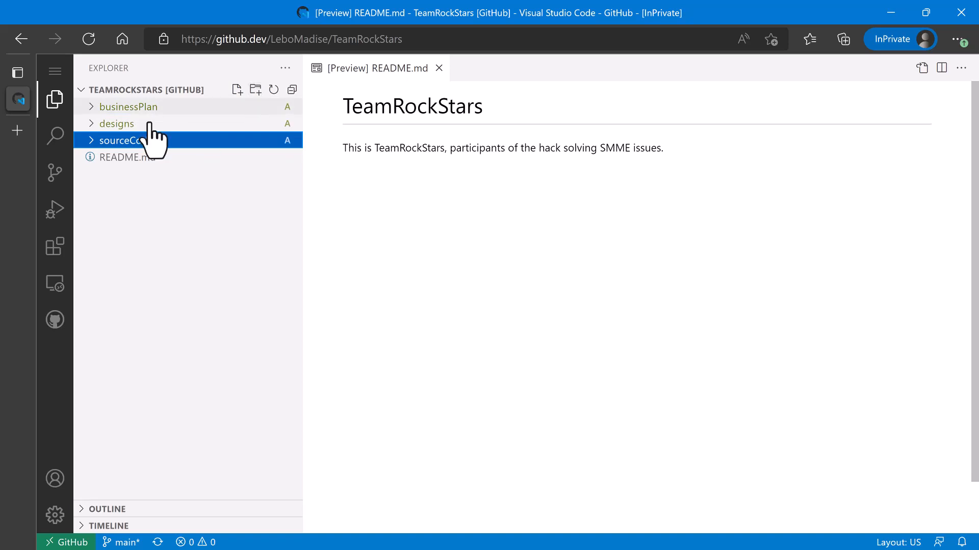
- Create a file named "businessPlanReadMe.md" inside the businessPlan folder
click(100, 106)
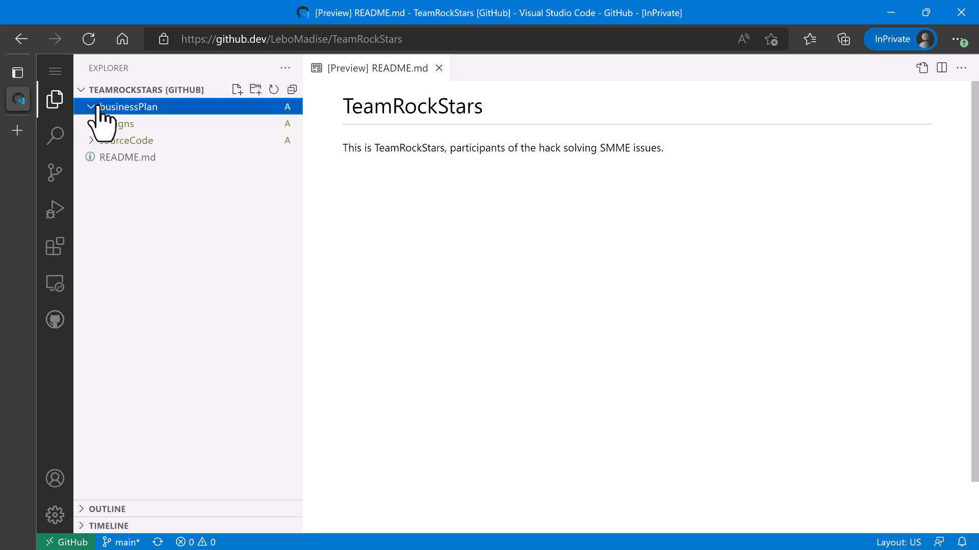
click(237, 90)
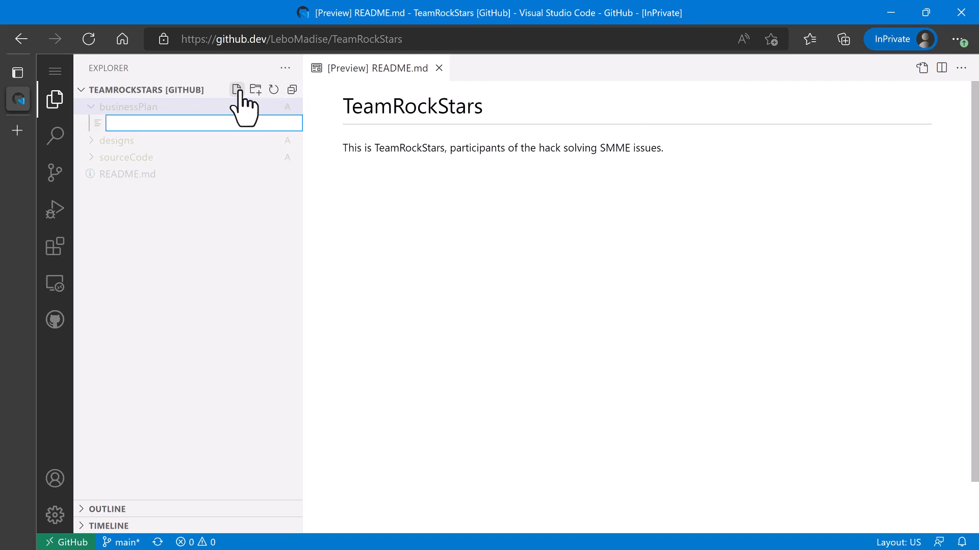
text(businessPlan)
text(ReadMe)
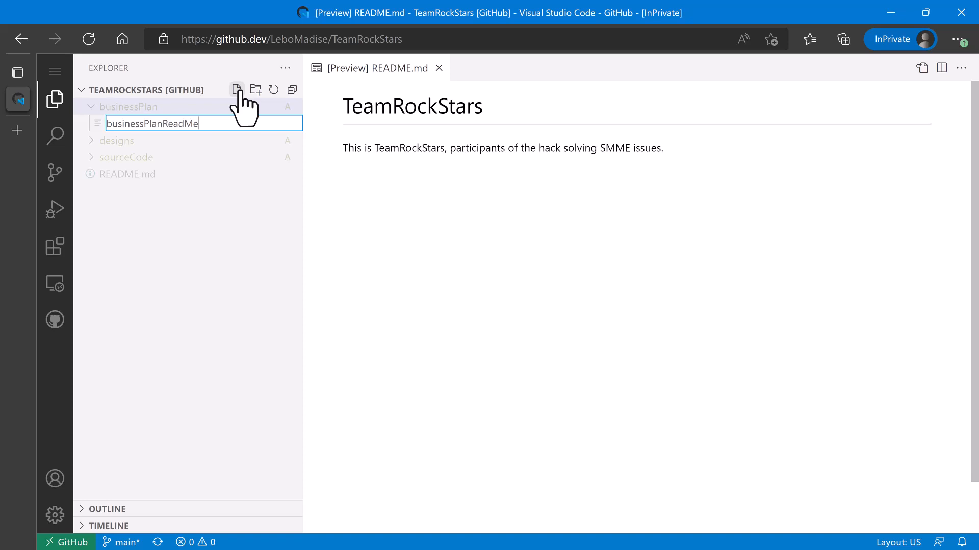
text(.md)
key(Return)
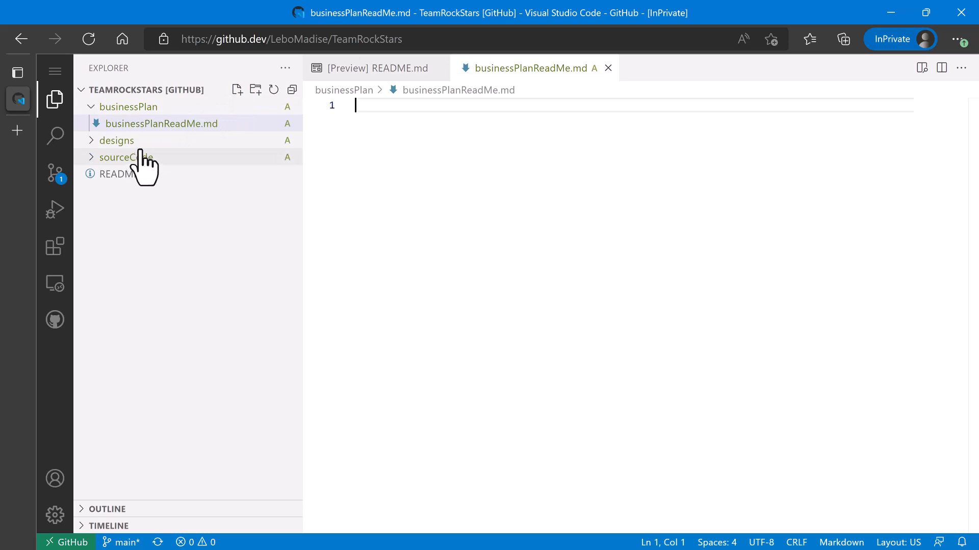
- Create a file named "designReadMe.md" inside the designs folder
click(117, 143)
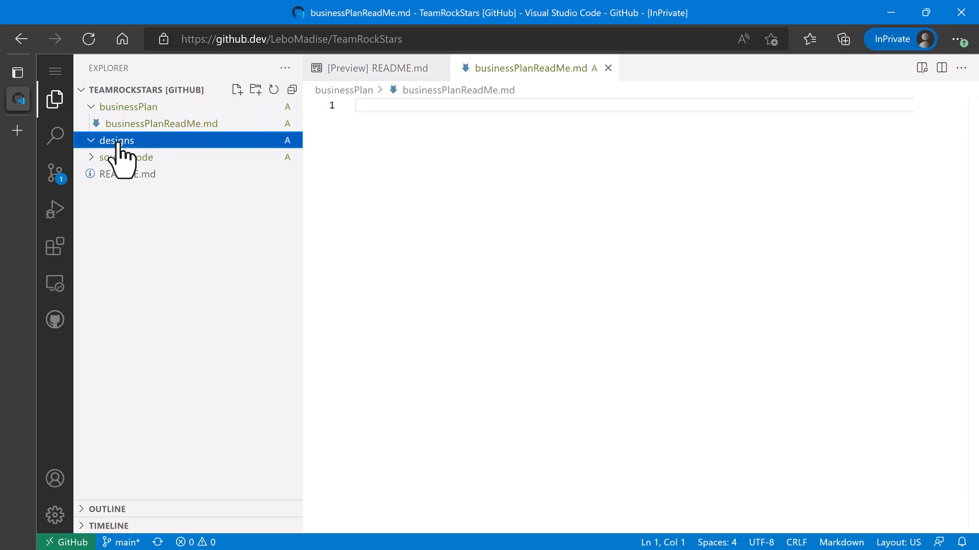
click(237, 89)
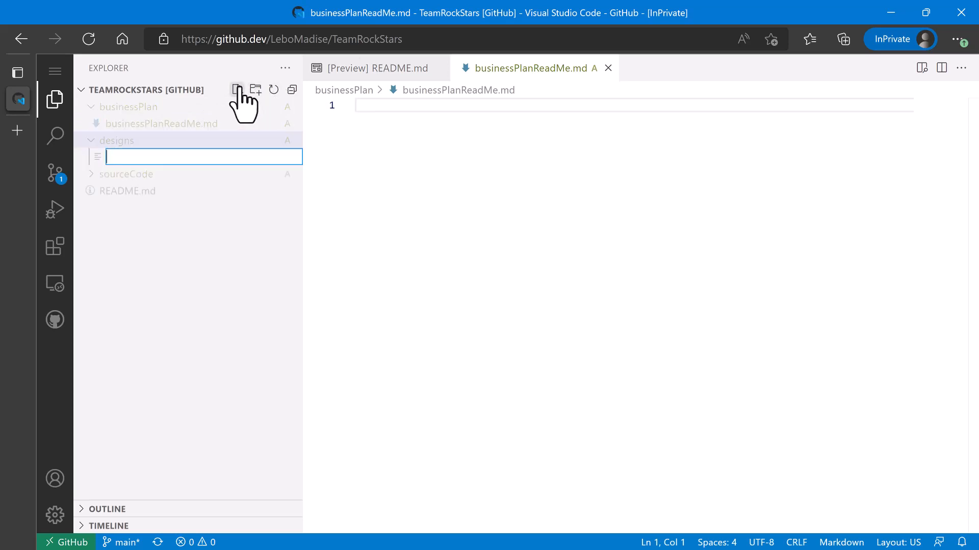
text(designReadMe.md)
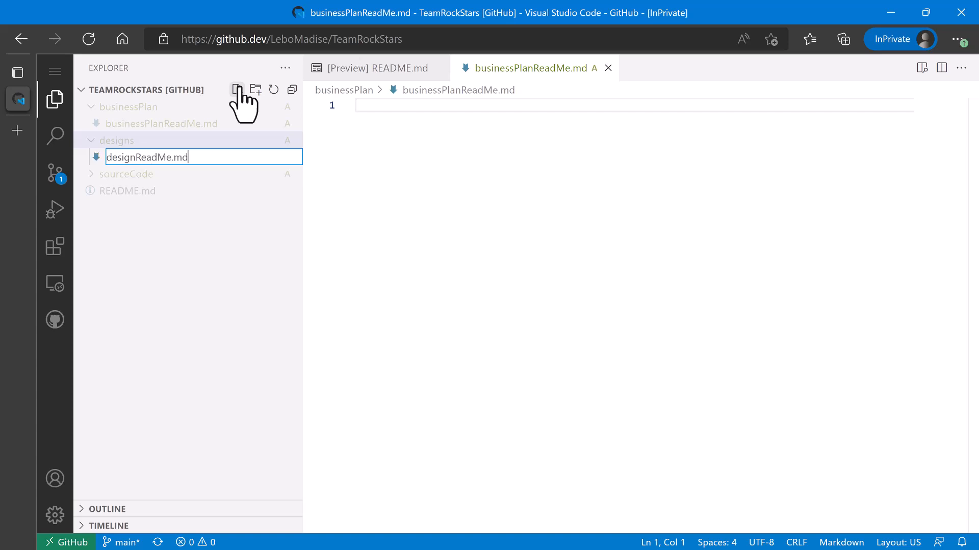
key(Return)
- Create a file named "sourceCodeReadMe.md" inside the sourceCode folder
click(128, 174)
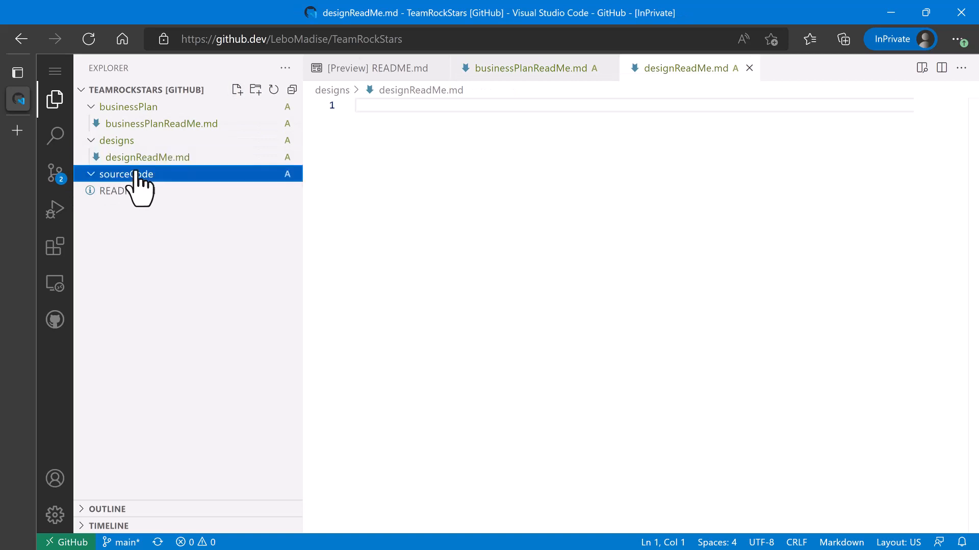
click(238, 91)
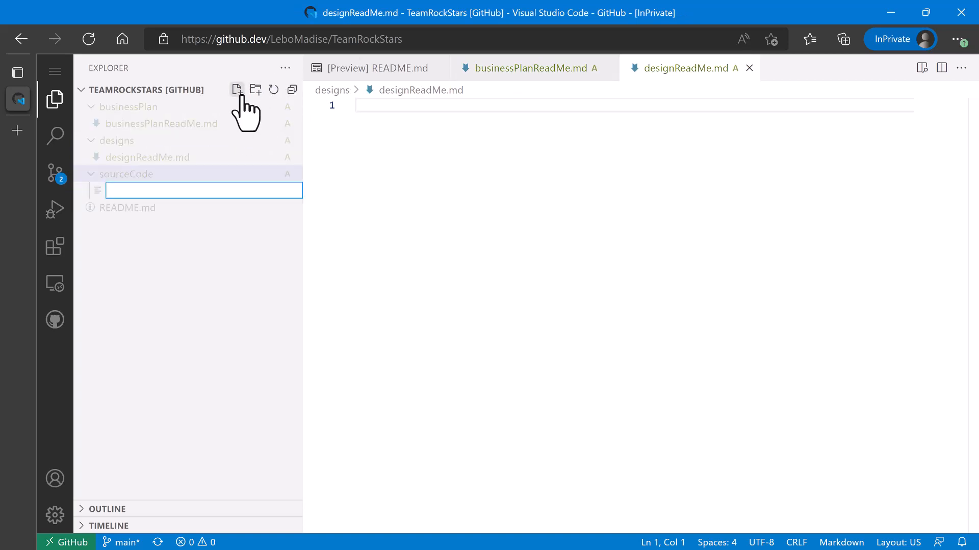
text(sourceCodeReadMe.md)
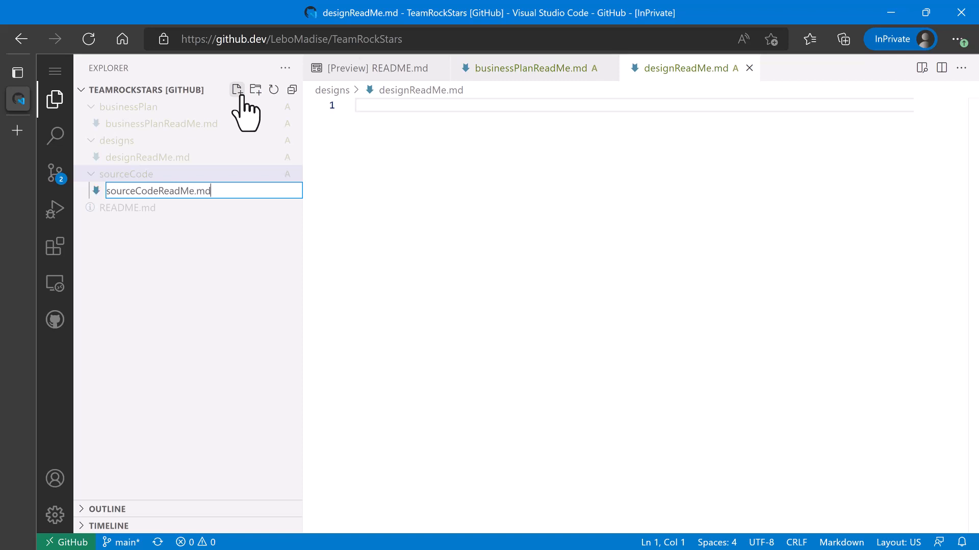
key(Return)
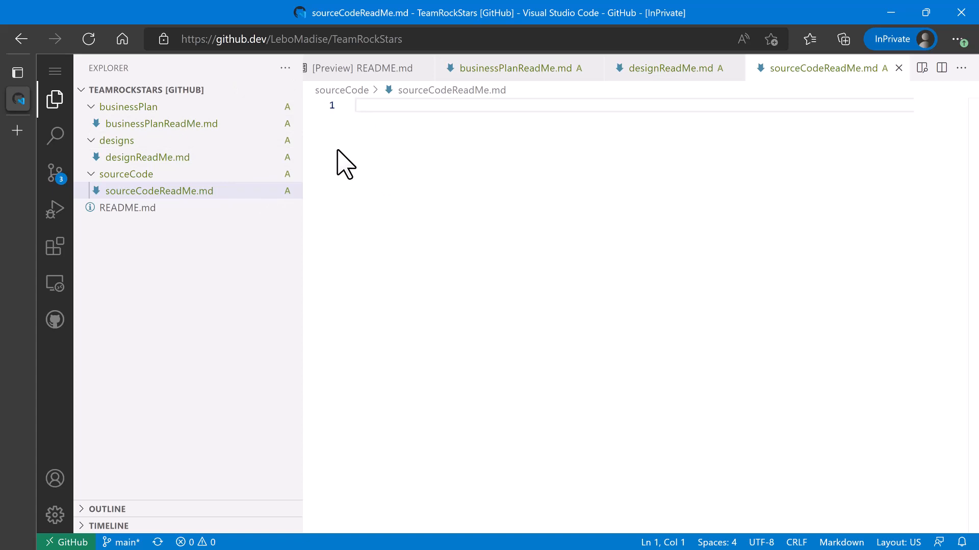
- Commit and push the new readme files to the main branch with the message "Created initial project skeleton #1"
click(55, 173)
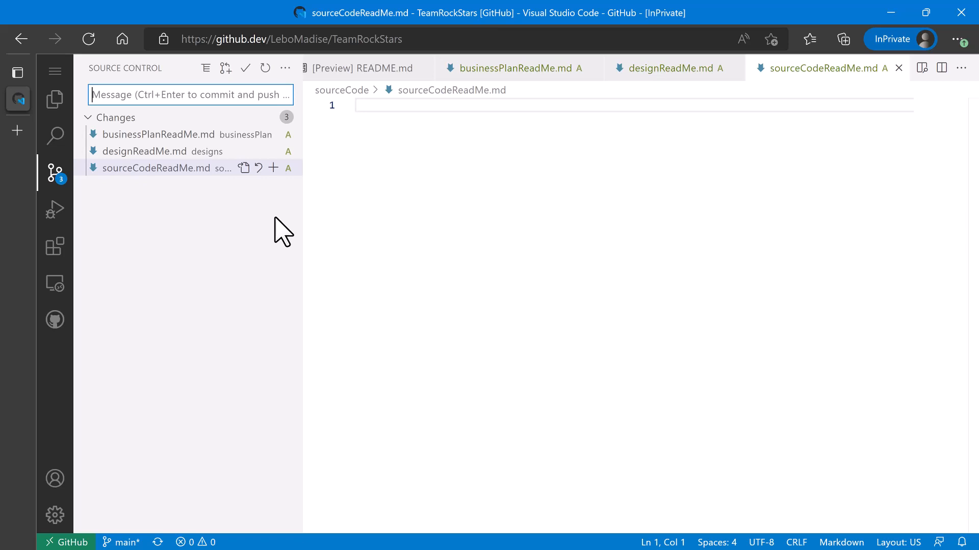
text(Create)
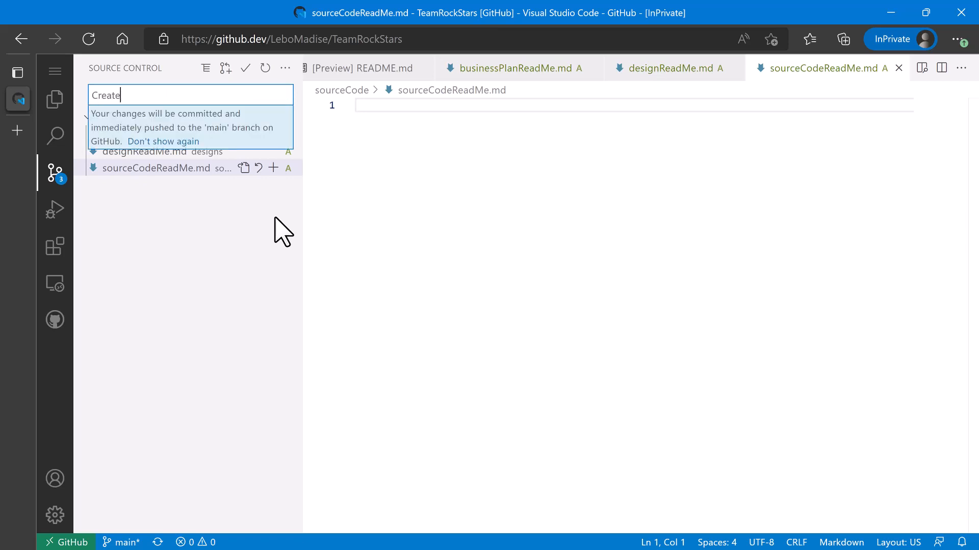
text(d initial project skeleton)
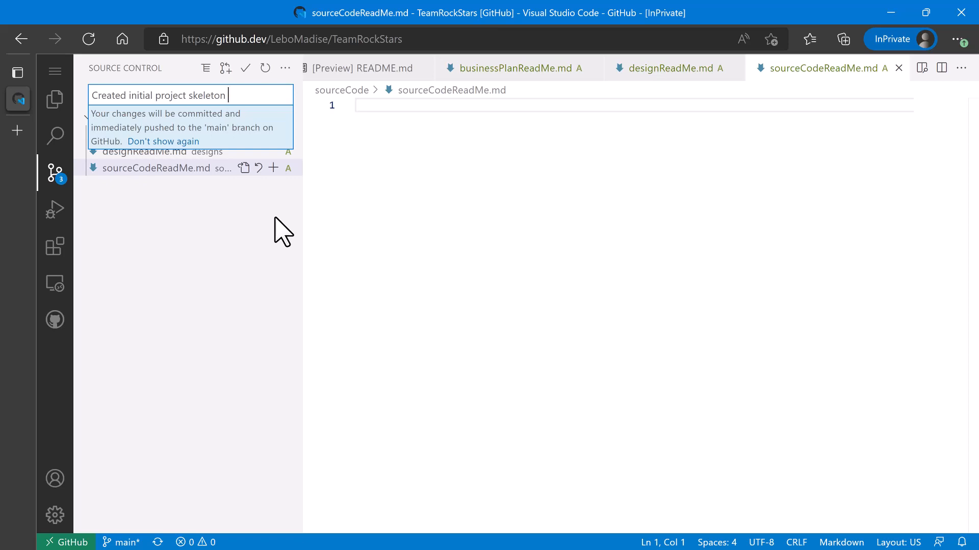
text(#1)
click(245, 71)
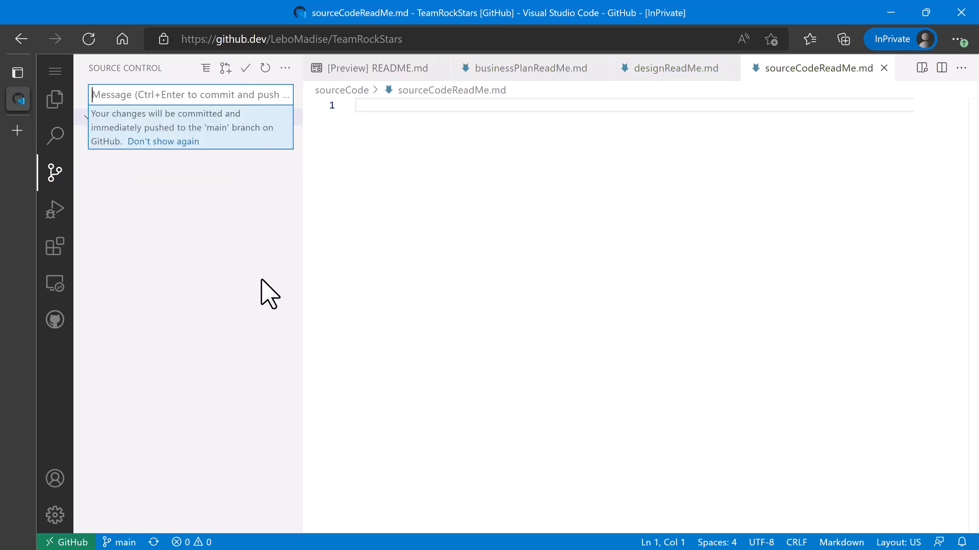
click(271, 294)
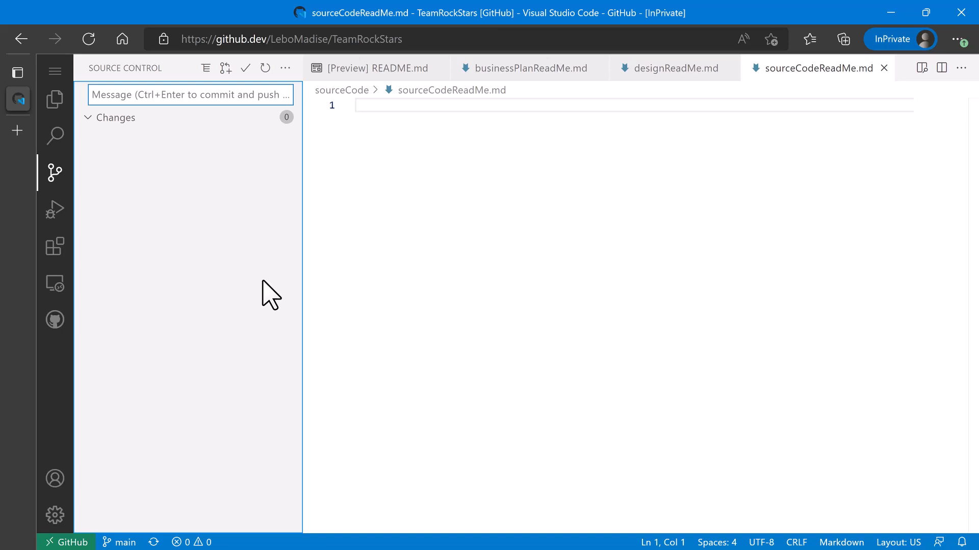
- Return to the TeamRockStars repository page by changing the address's domain from github.dev to github.com
click(274, 40)
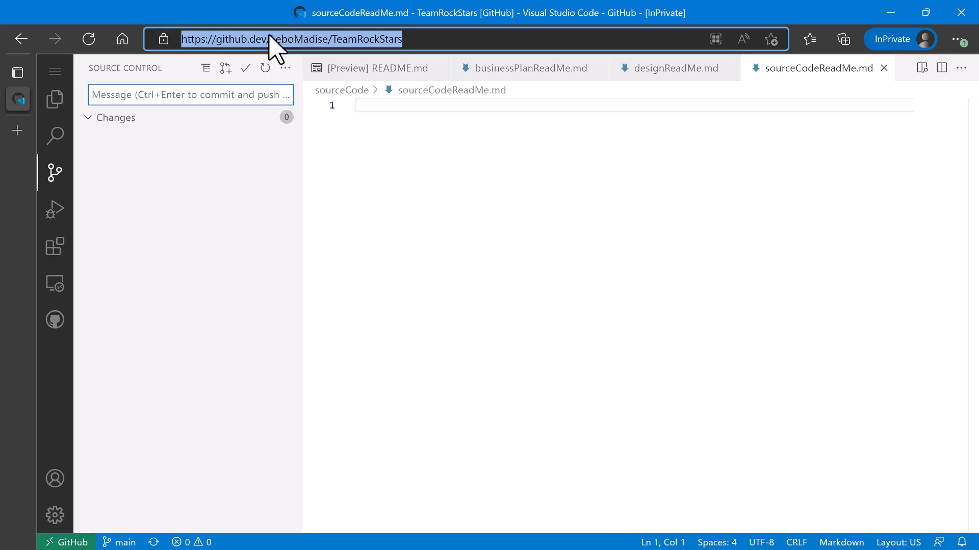
click(268, 39)
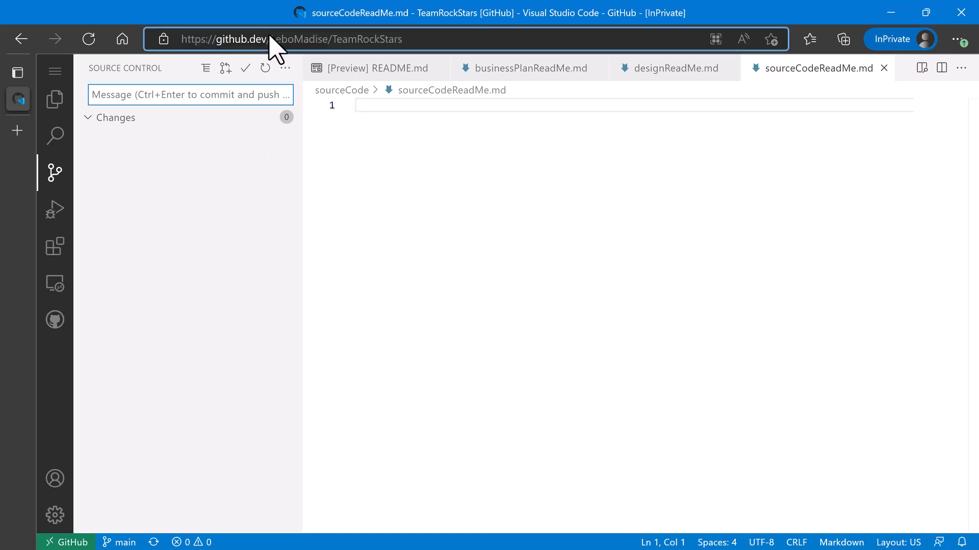
key(BackSpace)
key(BackSpace)
key(BackSpace)
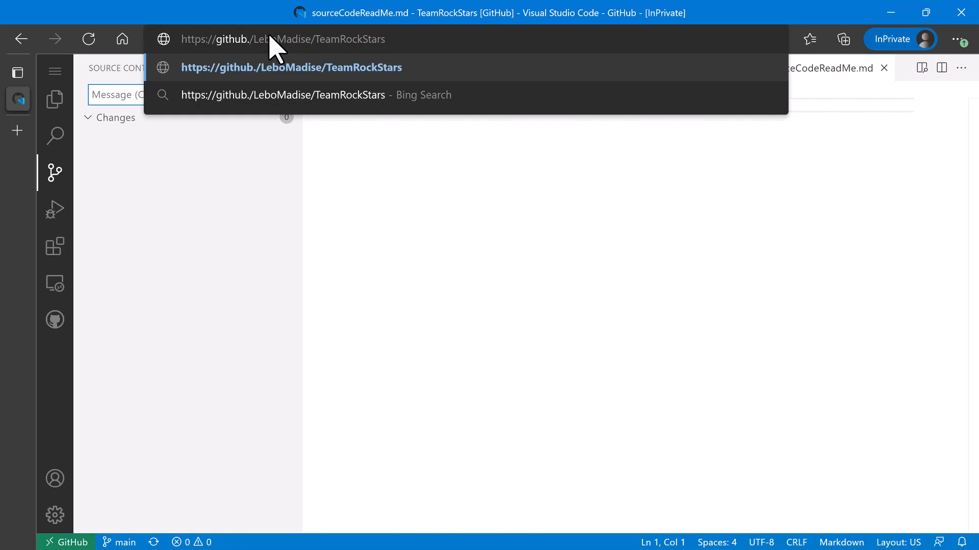
text(com)
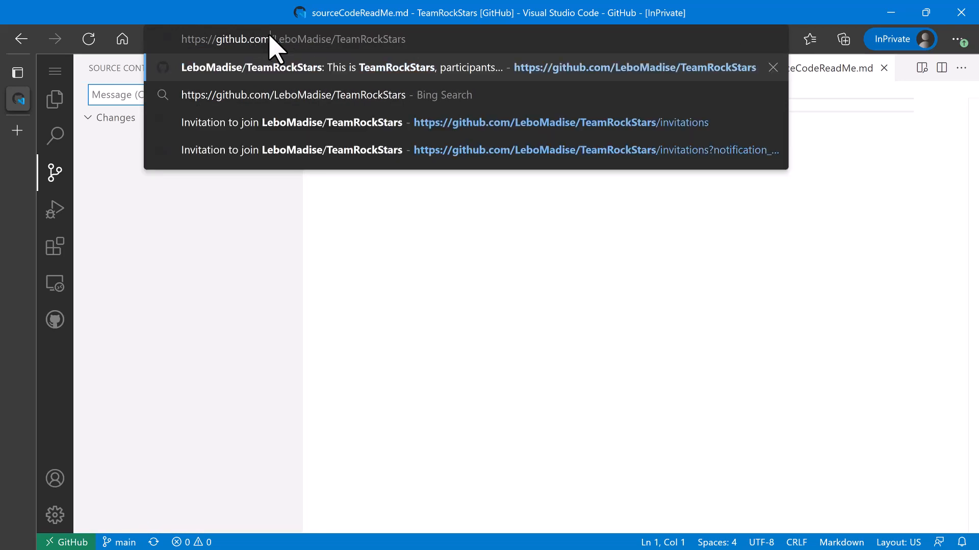
key(Return)
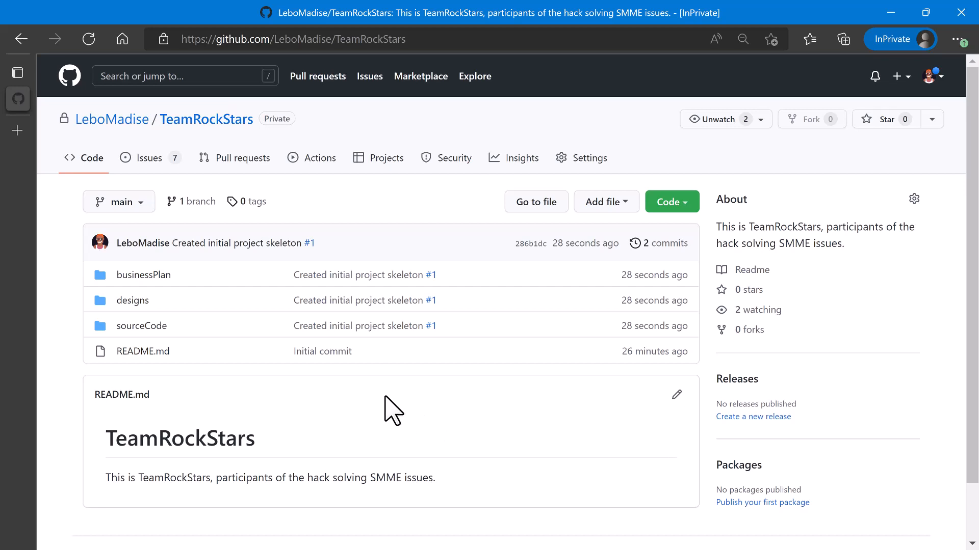
- Check the businessPlan folder's contents and the issue linked in its commit message, then return to the repository root and review it
key(ctrl+plus)
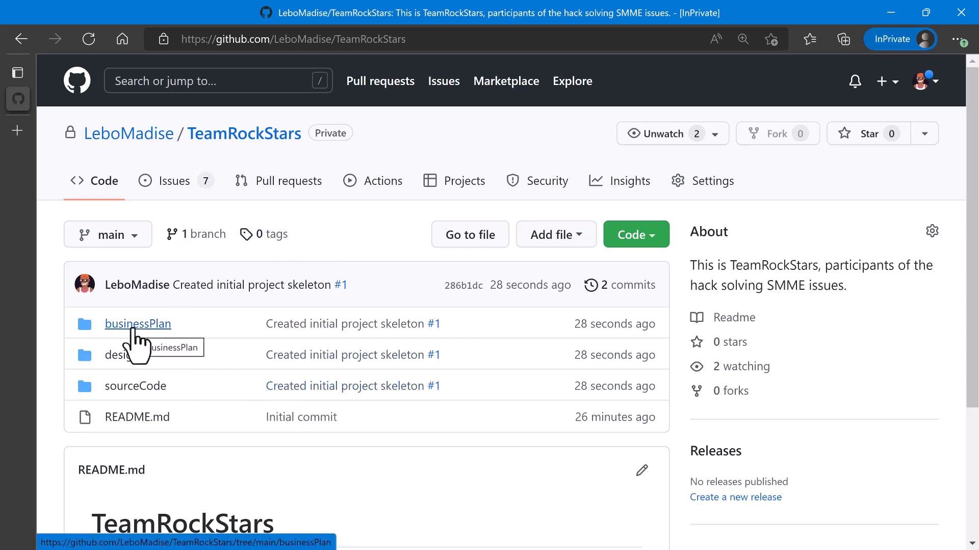
click(134, 331)
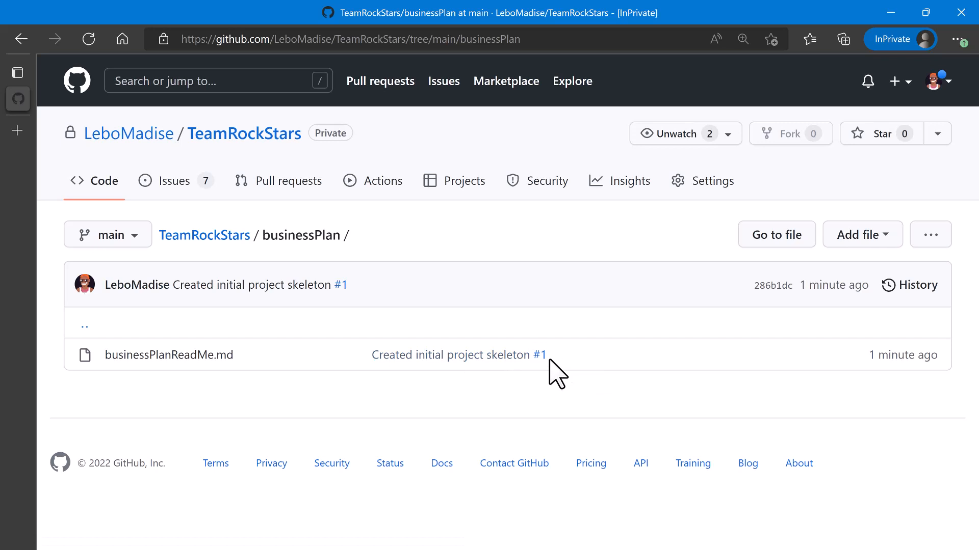
mouse_move(541, 352)
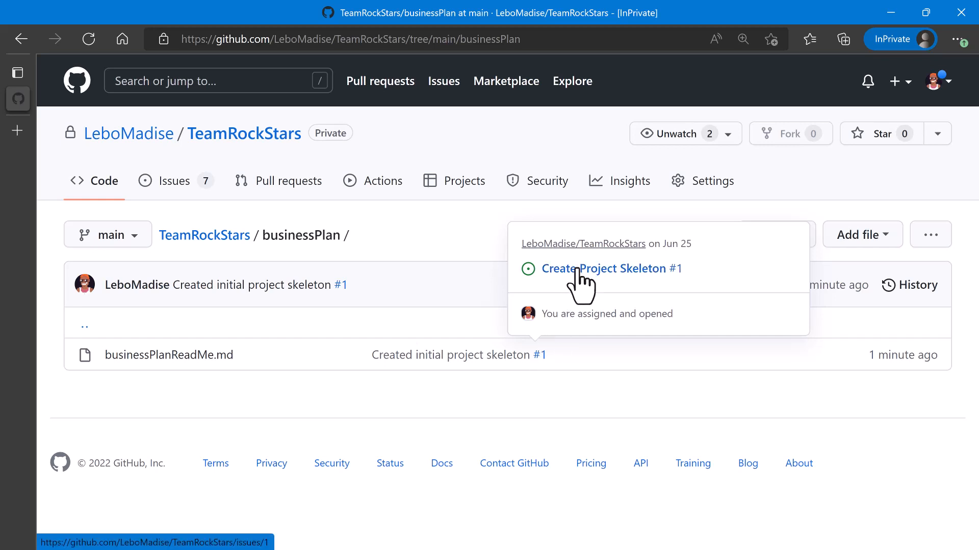
click(221, 241)
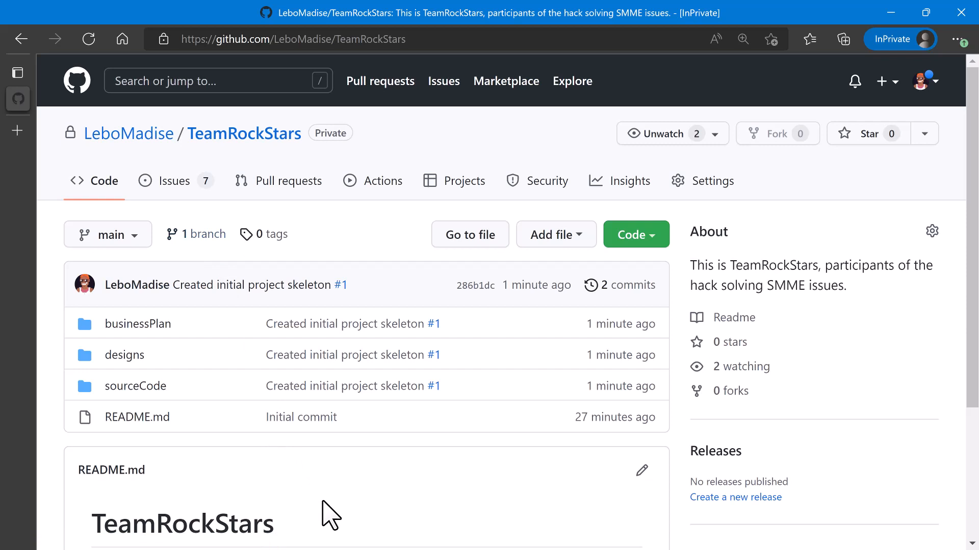
scroll(330, 515, down, 1)
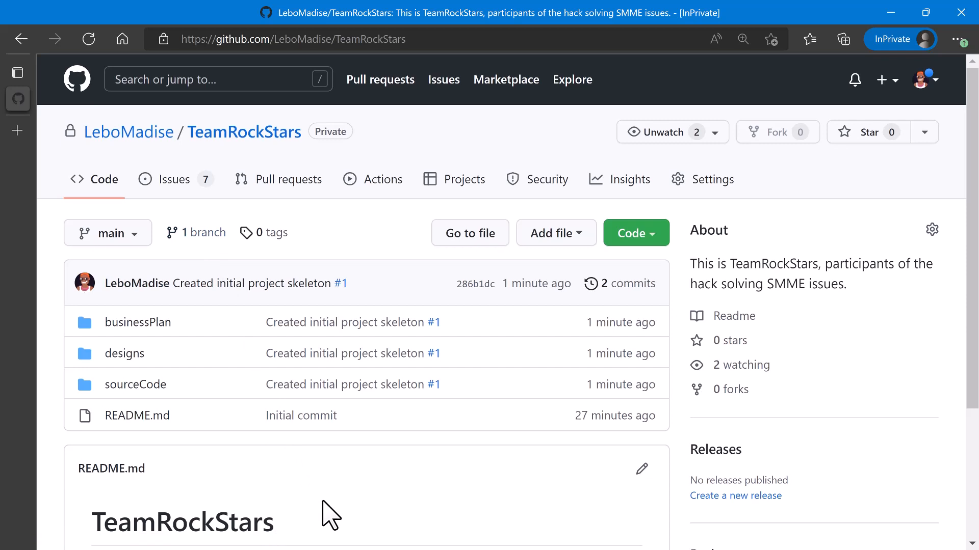
scroll(341, 408, down, 1)
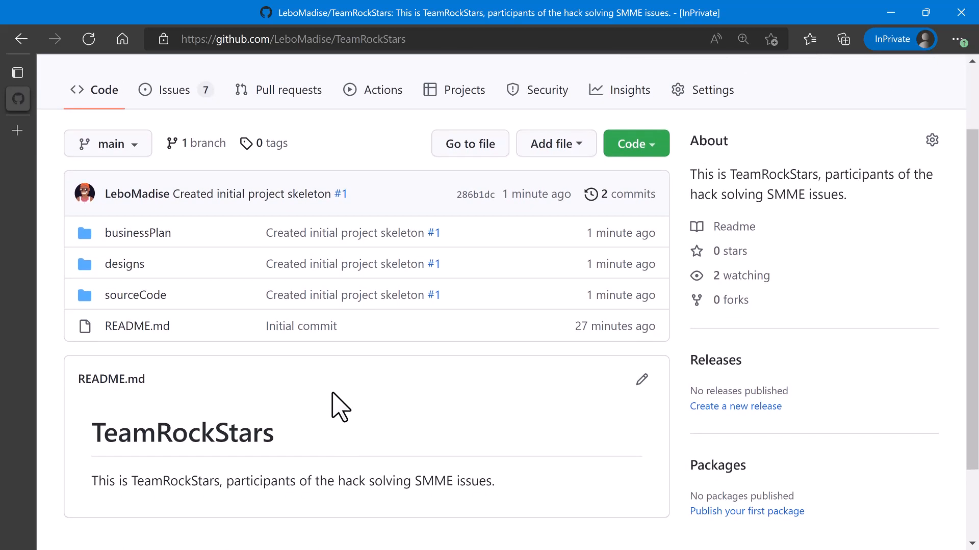
scroll(340, 408, up, 1)
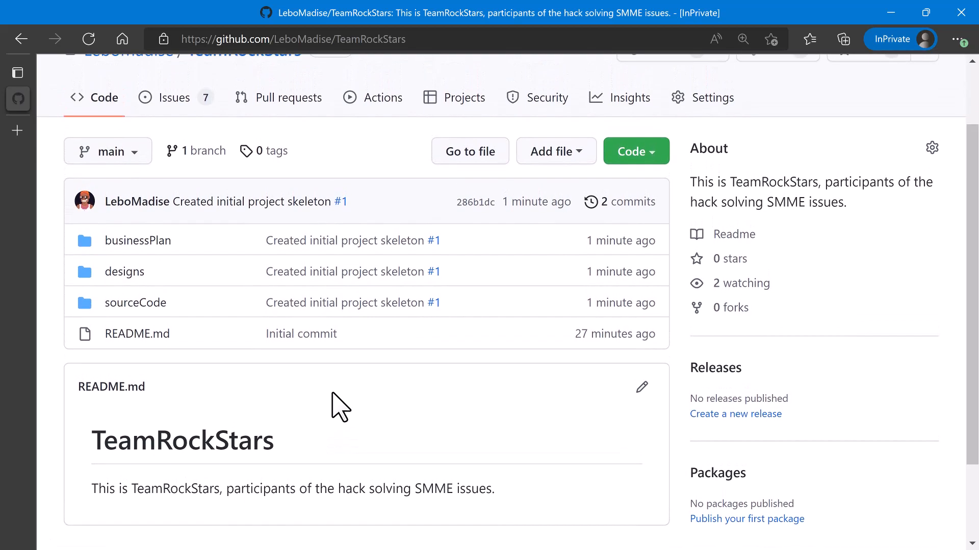
scroll(332, 394, up, 1)
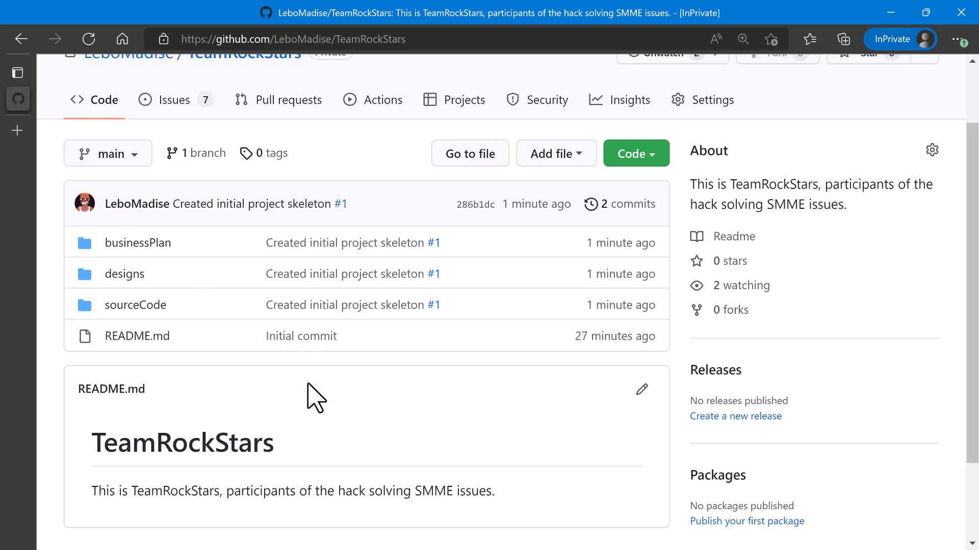
- Open the "Create Project Skeleton" issue from the repository's issue list and view its commit reference and project details
click(178, 110)
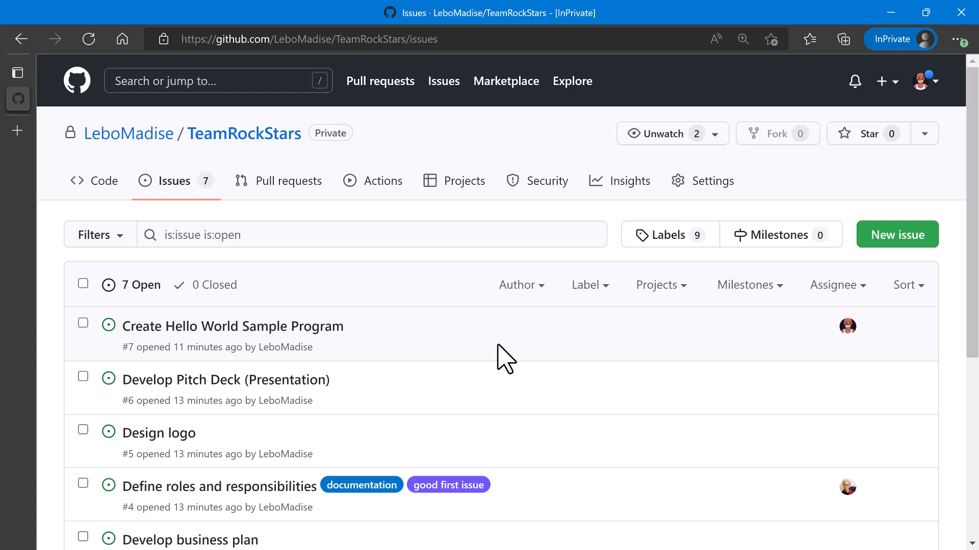
scroll(502, 356, down, 1)
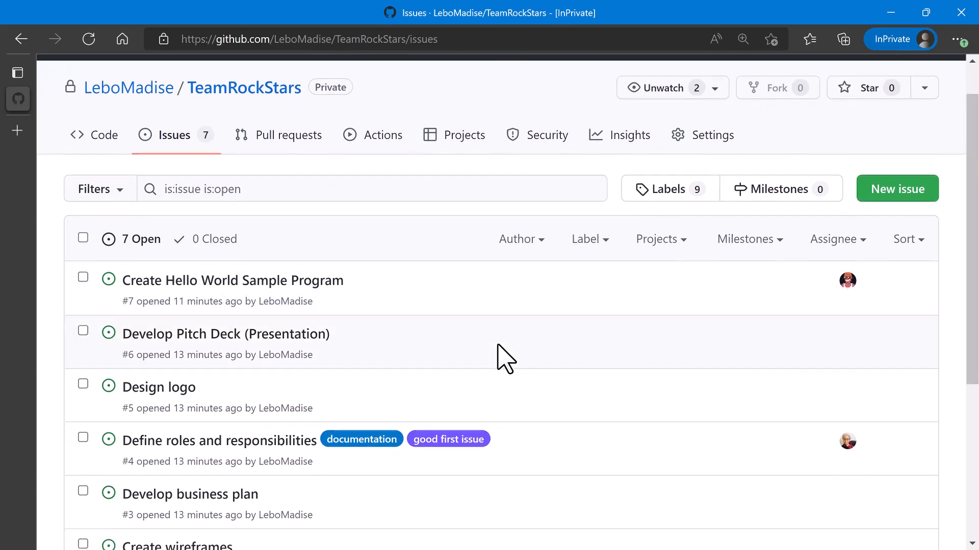
scroll(502, 357, down, 2)
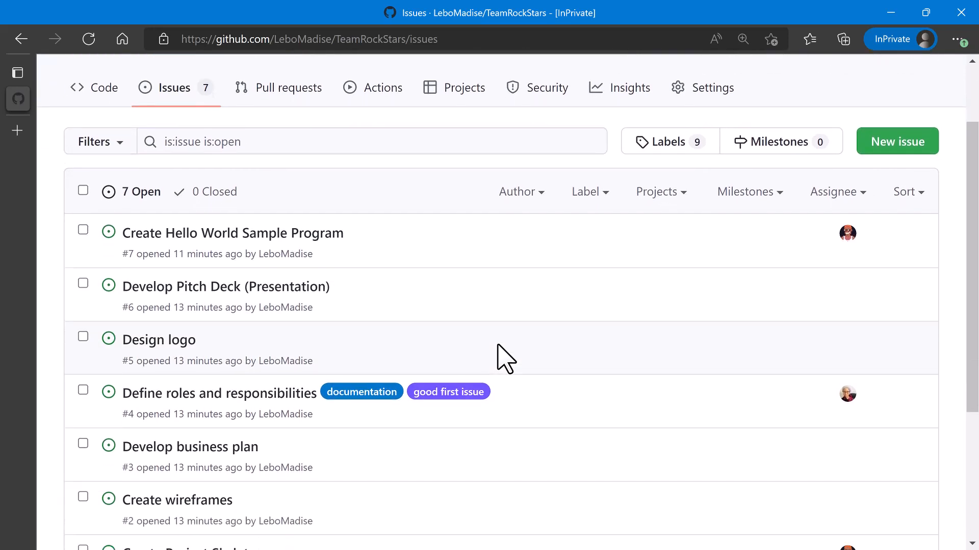
scroll(505, 357, down, 1)
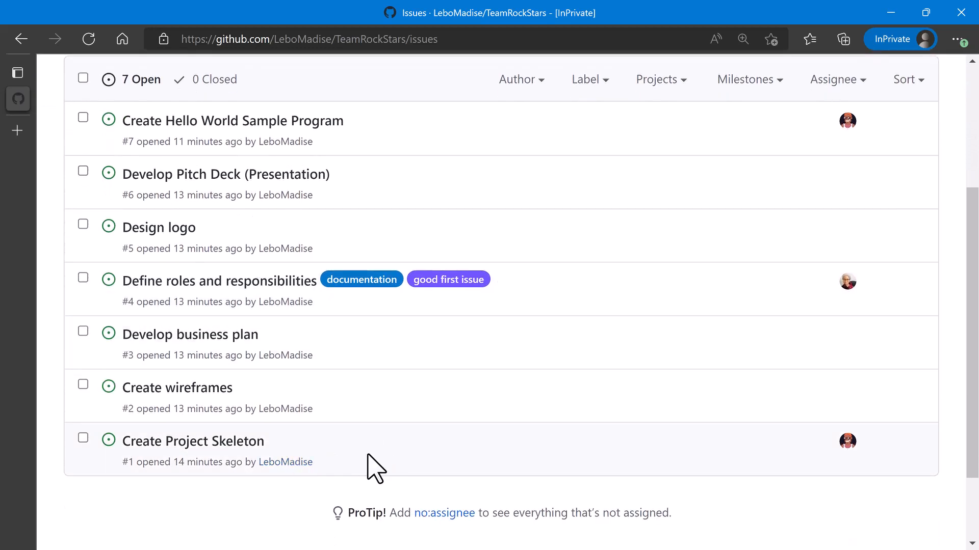
click(227, 439)
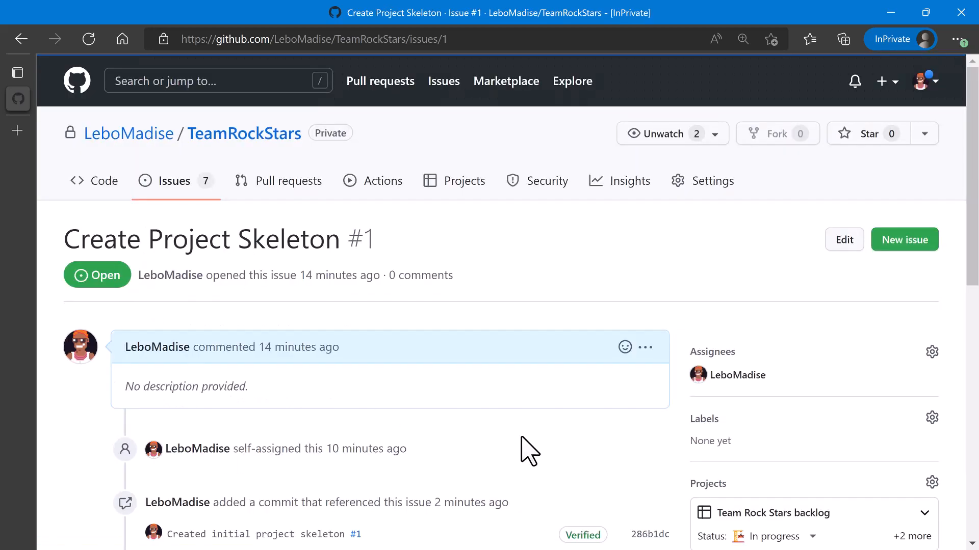
scroll(781, 436, down, 2)
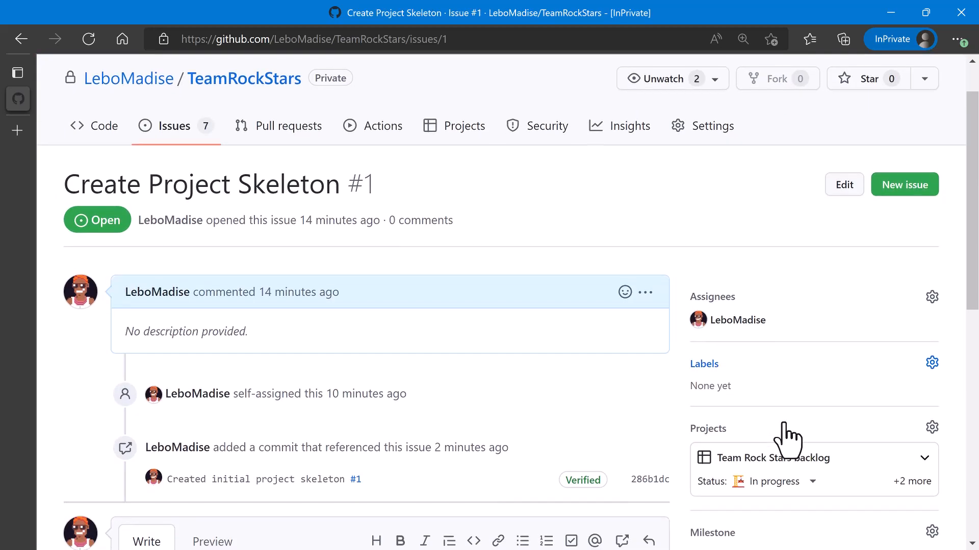
- Set the issue's status in the Team Rock Stars backlog project to Done
scroll(787, 438, down, 1)
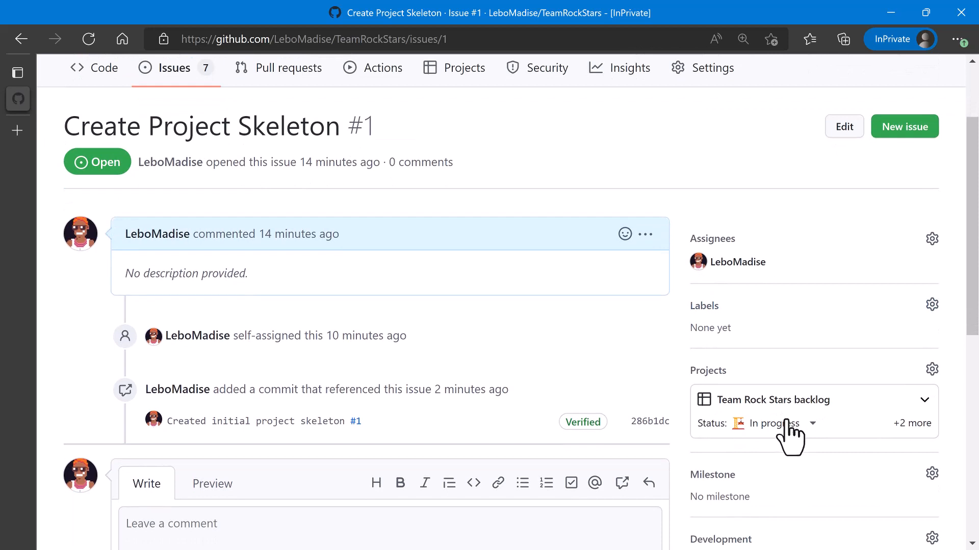
click(814, 425)
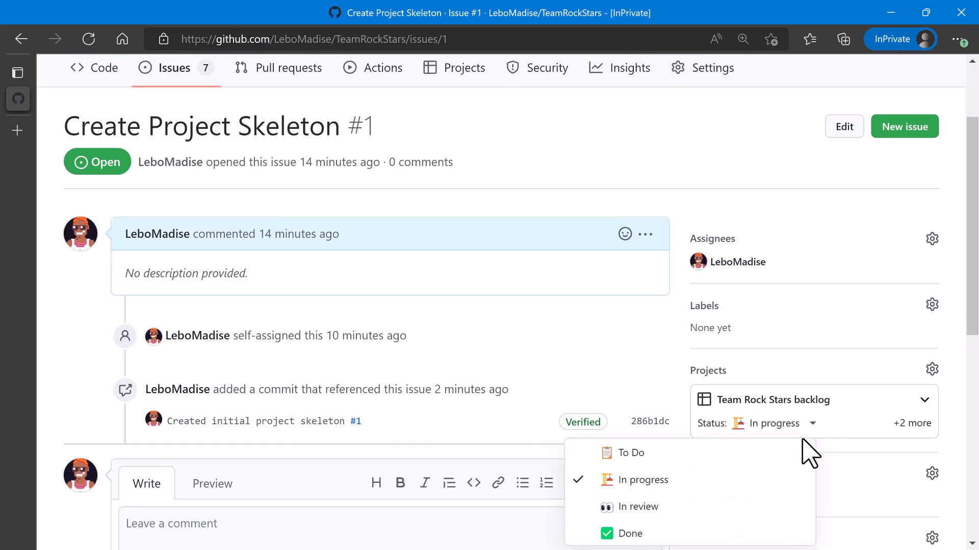
click(633, 533)
- Close the "Create Project Skeleton" issue with the comment "Created the initial setup for the project skeleton"
scroll(600, 477, down, 2)
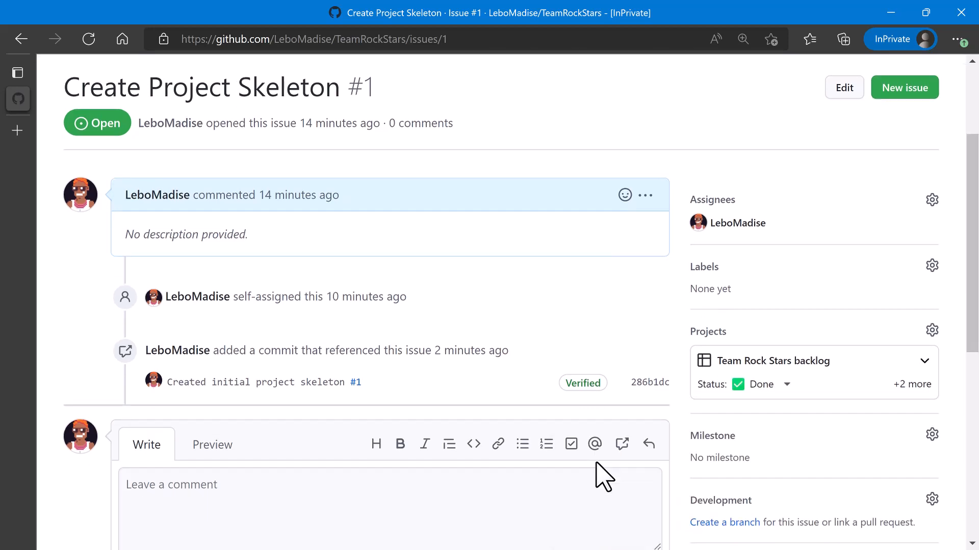
scroll(586, 473, down, 1)
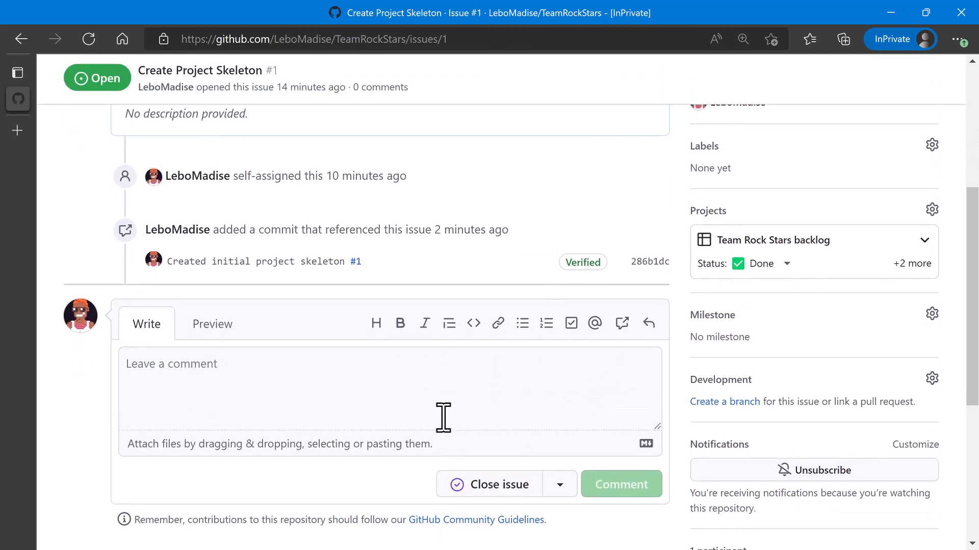
click(390, 401)
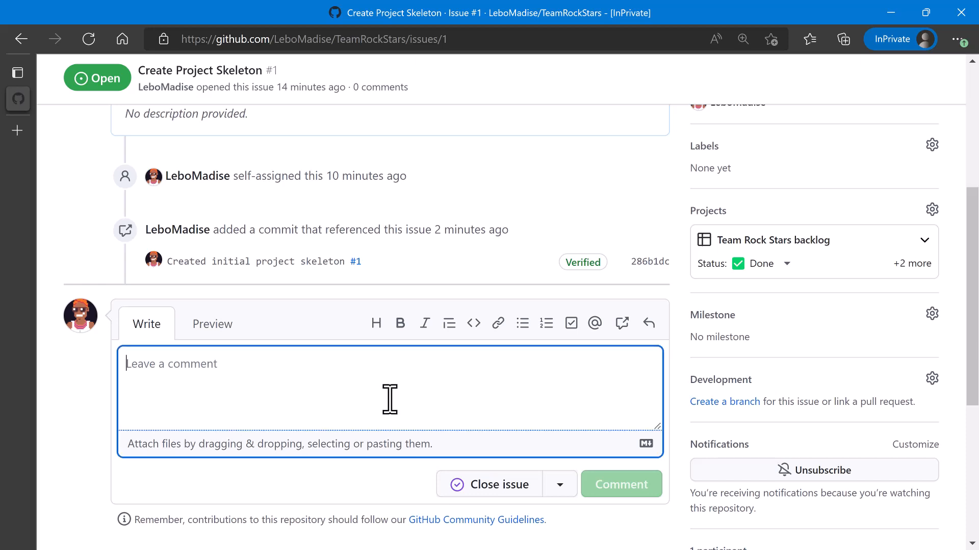
text(C)
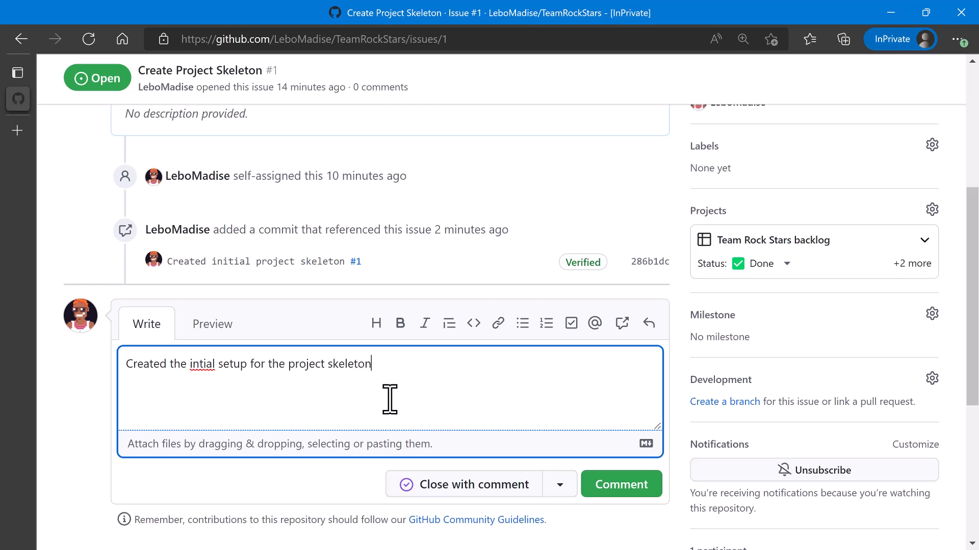
click(199, 364)
text(i)
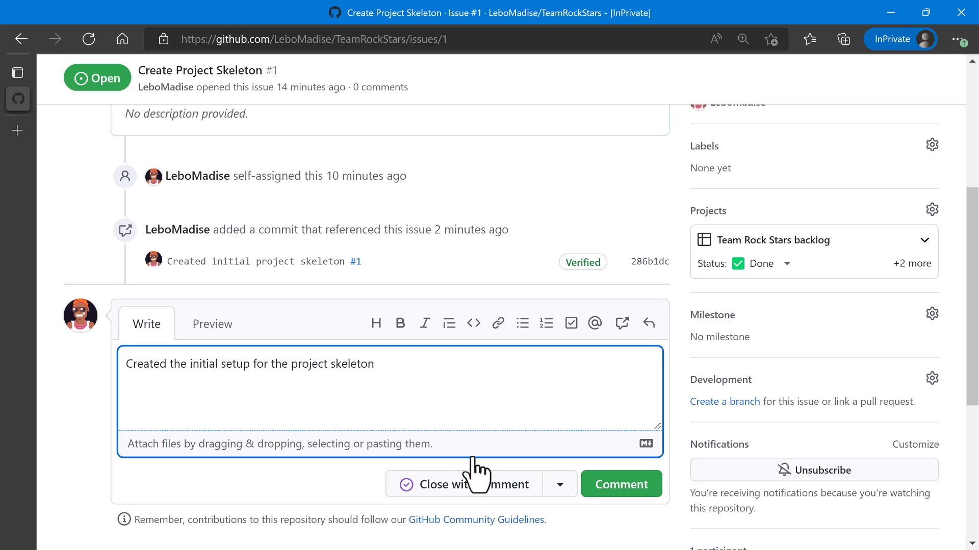
click(501, 486)
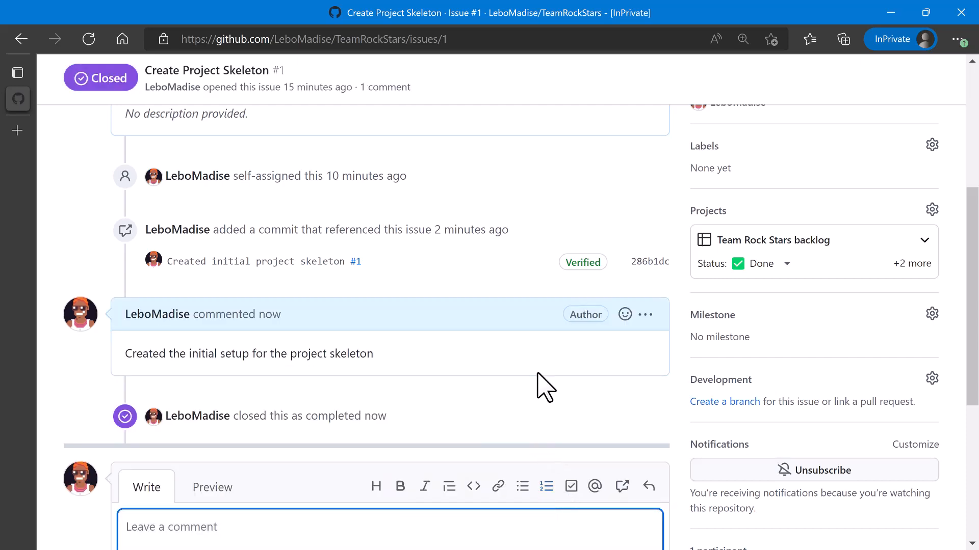
- Review the closed issue's activity, then examine the repository's open issues and their assignees
scroll(544, 387, down, 1)
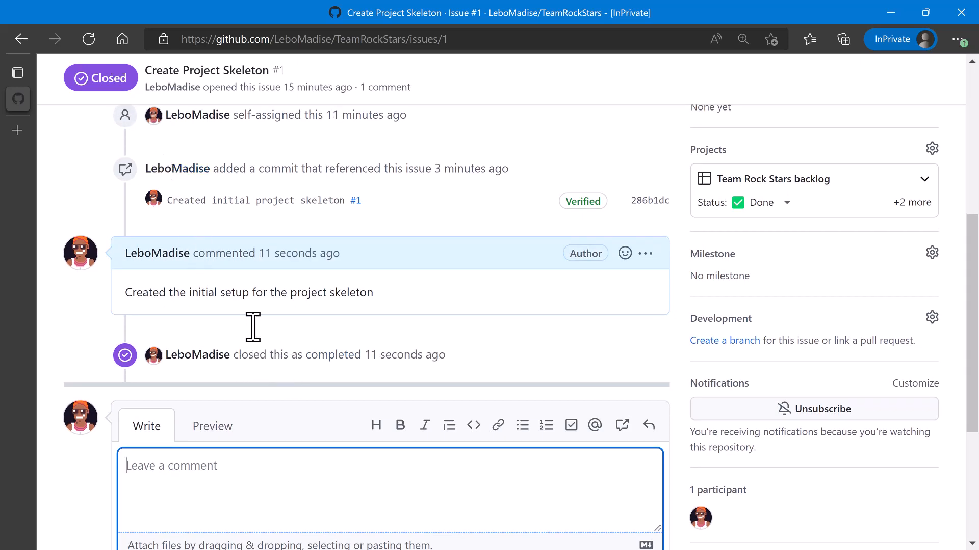
mouse_move(225, 363)
scroll(484, 329, up, 3)
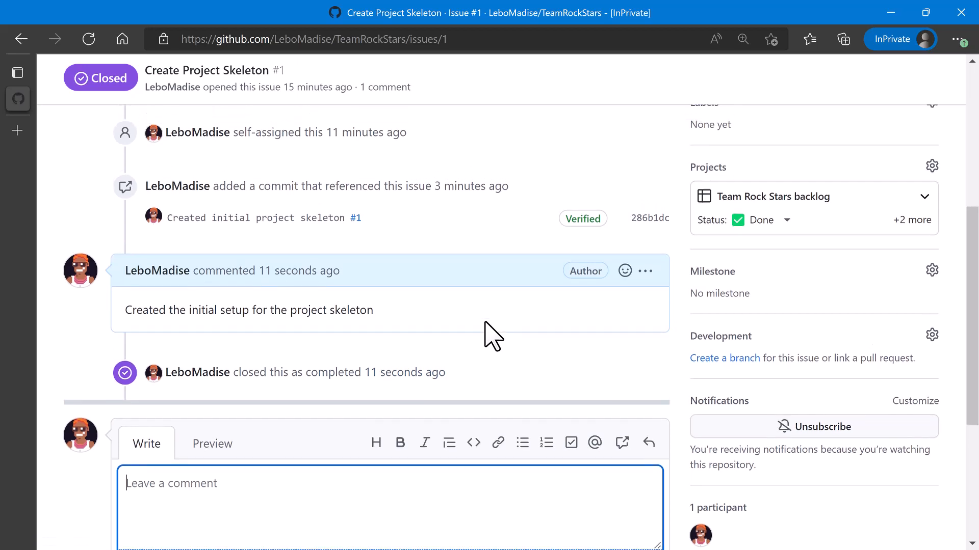
scroll(492, 336, up, 5)
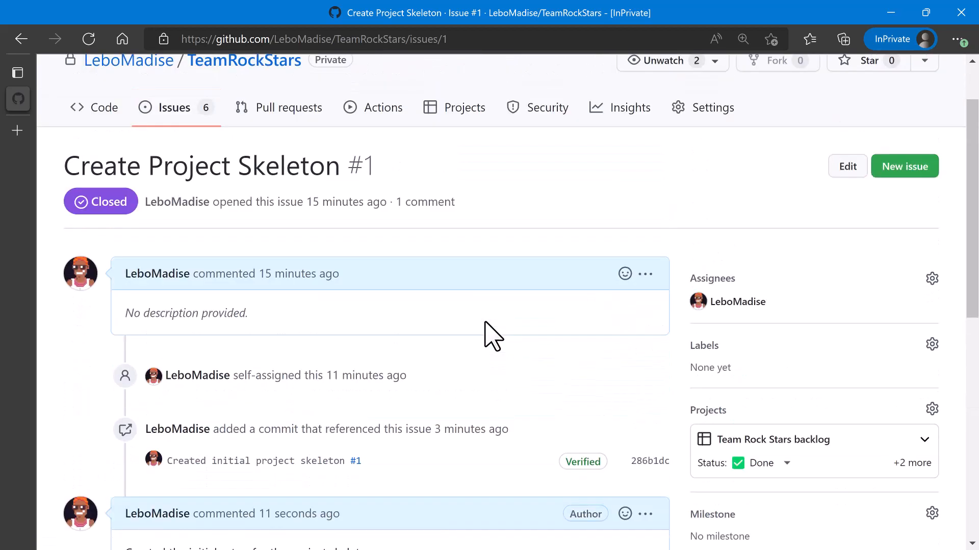
scroll(487, 336, up, 1)
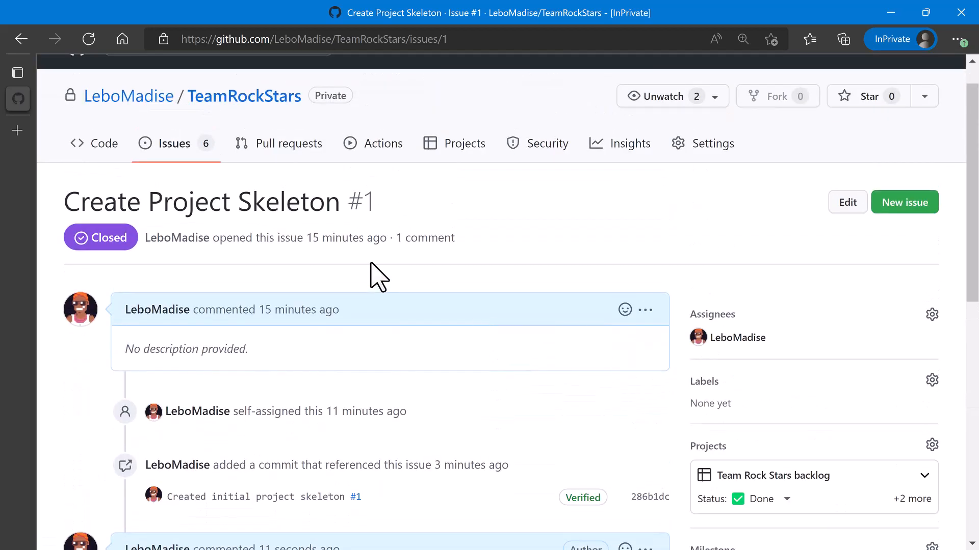
click(188, 156)
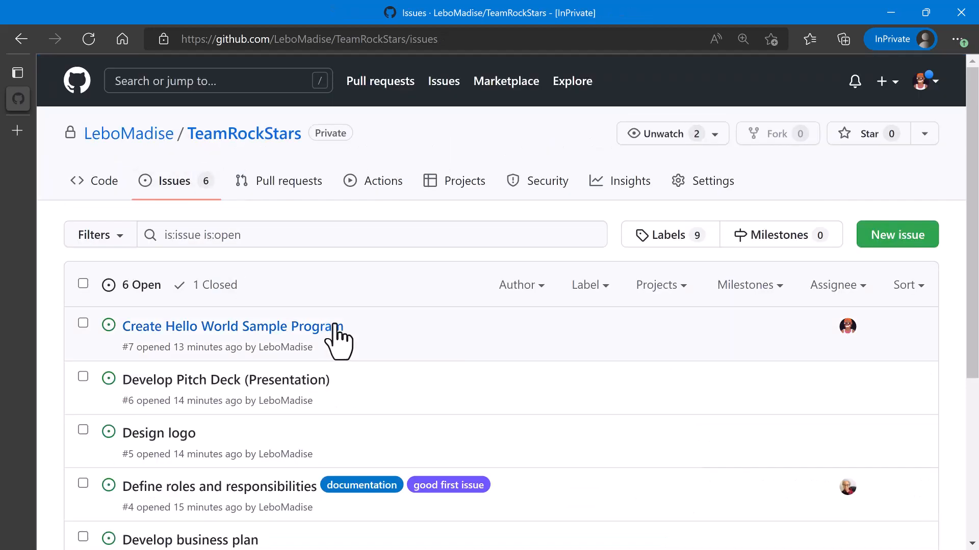
mouse_move(332, 328)
scroll(285, 326, down, 1)
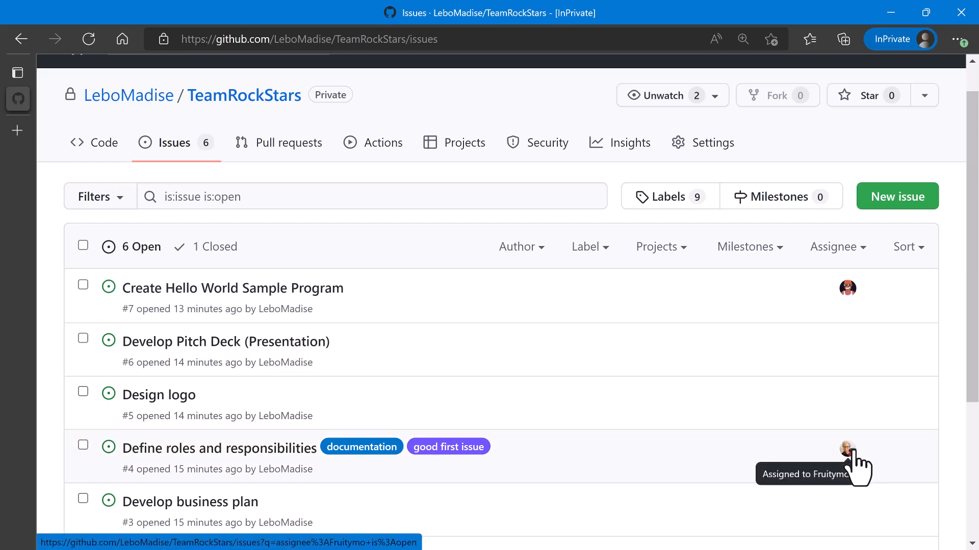
scroll(857, 465, down, 2)
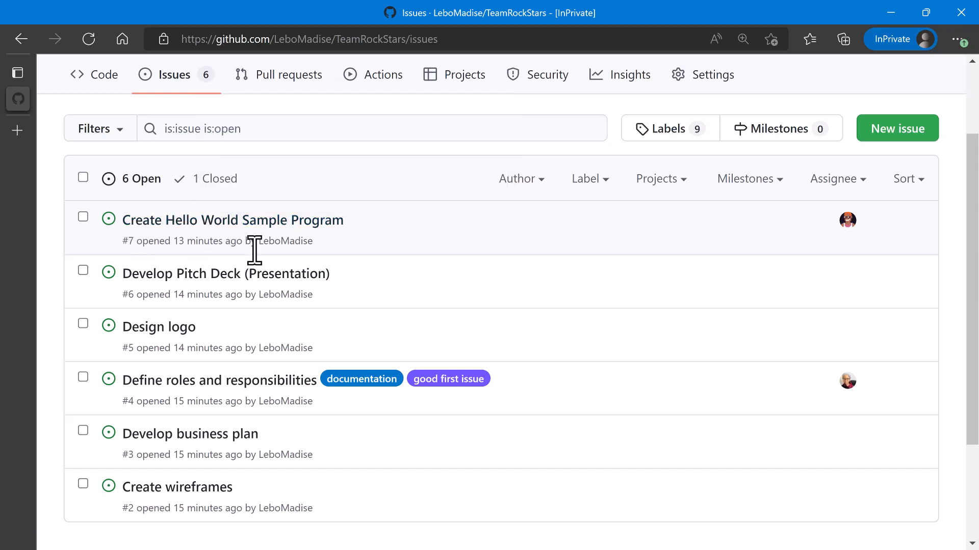
scroll(243, 260, down, 1)
scroll(244, 265, up, 1)
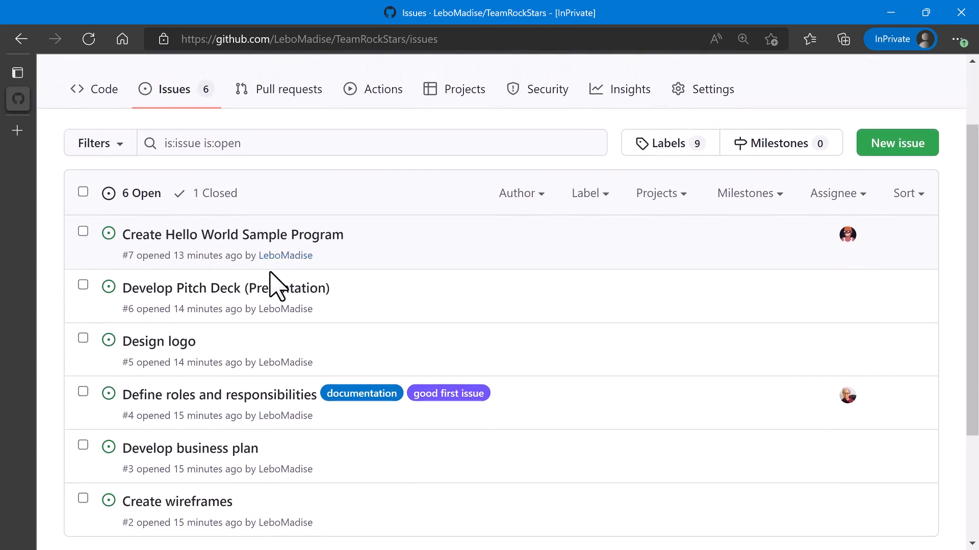
scroll(273, 284, up, 1)
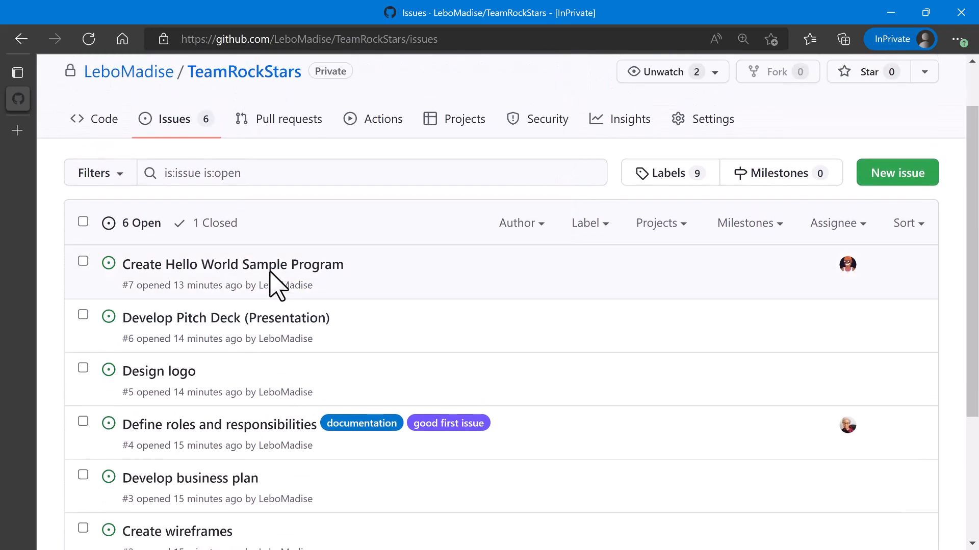
- Start a new file named HelloWorld.py in the repository's sourceCode folder
click(101, 122)
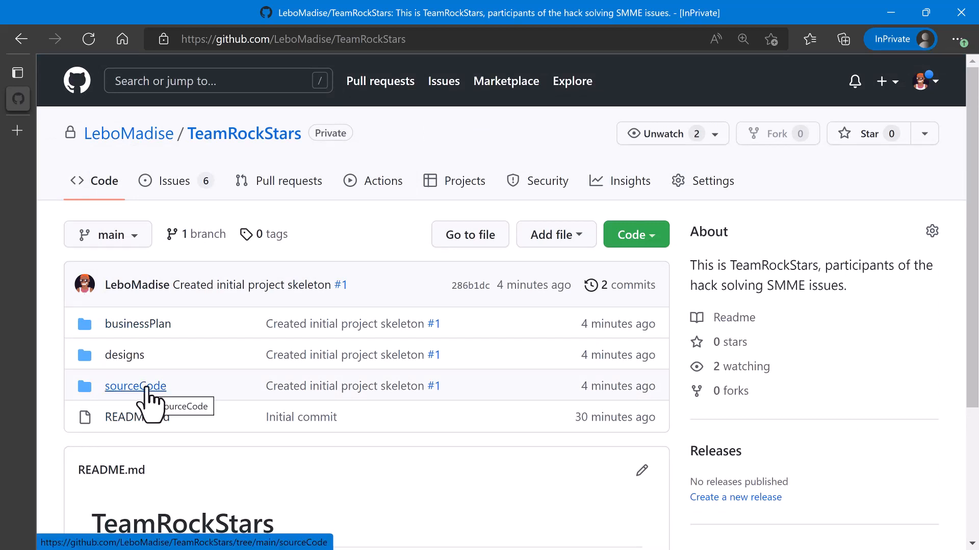
click(146, 389)
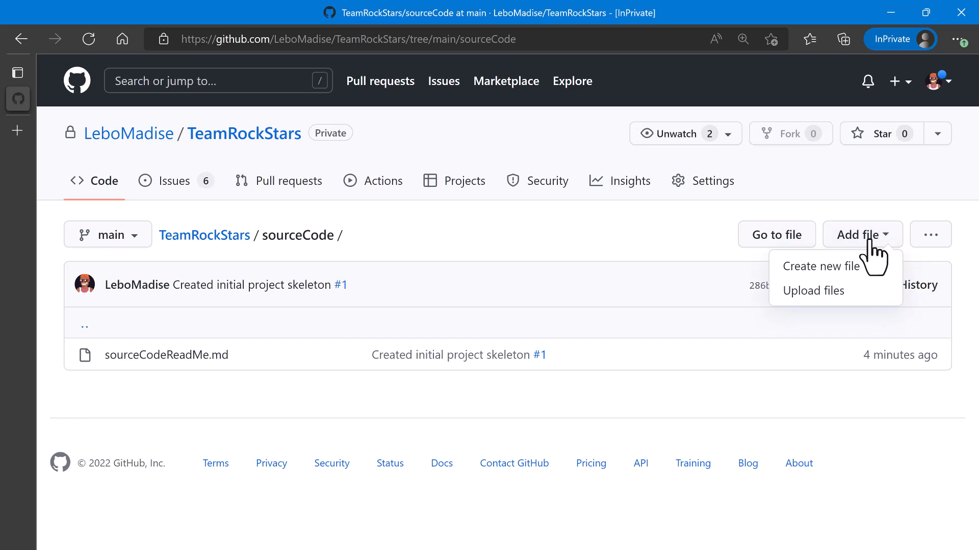
click(818, 270)
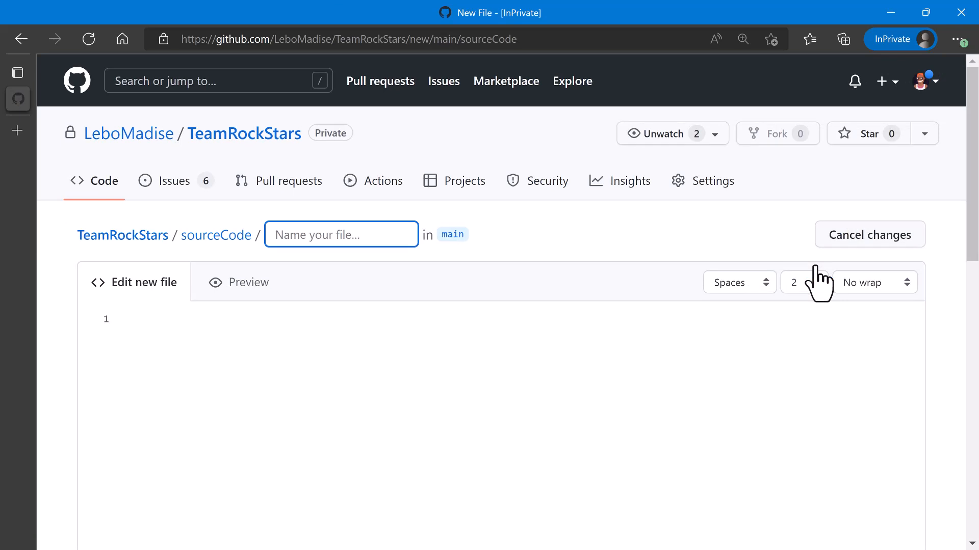
text(Hell)
text(ow)
text(Wo)
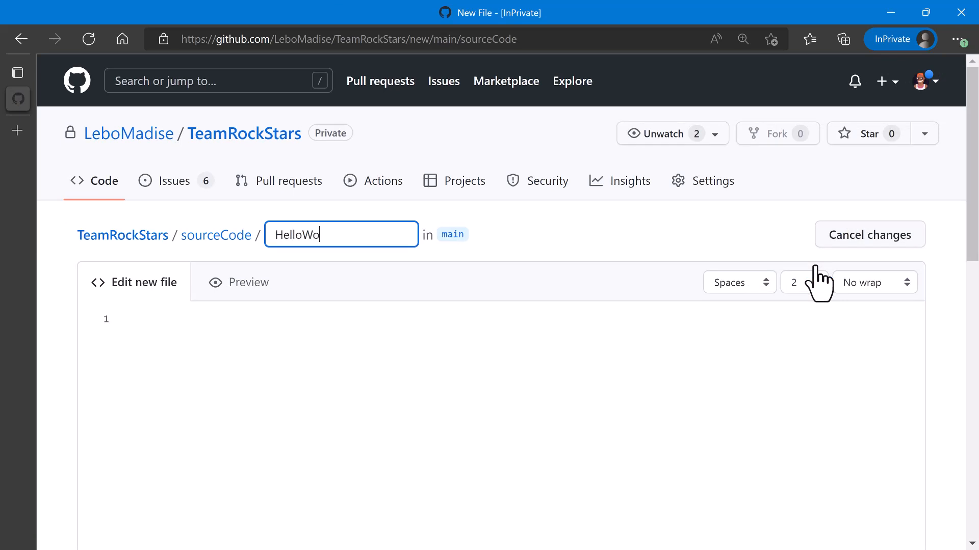
text(rld)
text(.py)
text(cpp)
key(BackSpace)
key(BackSpace)
text(s)
key(BackSpace)
text(py)
click(701, 443)
- Commit the empty new file directly to the main branch with the message "Create HelloWorld.py #7"
scroll(701, 443, down, 2)
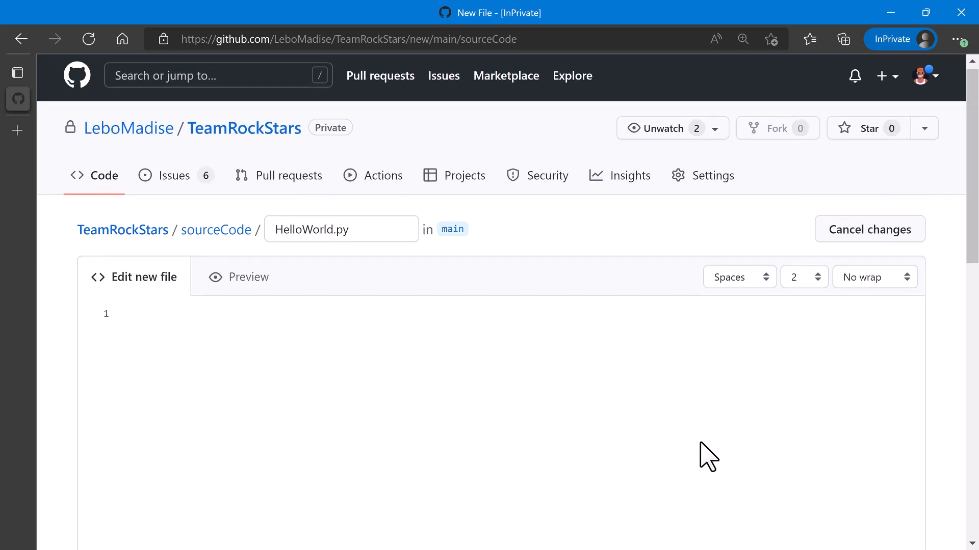
scroll(701, 443, down, 5)
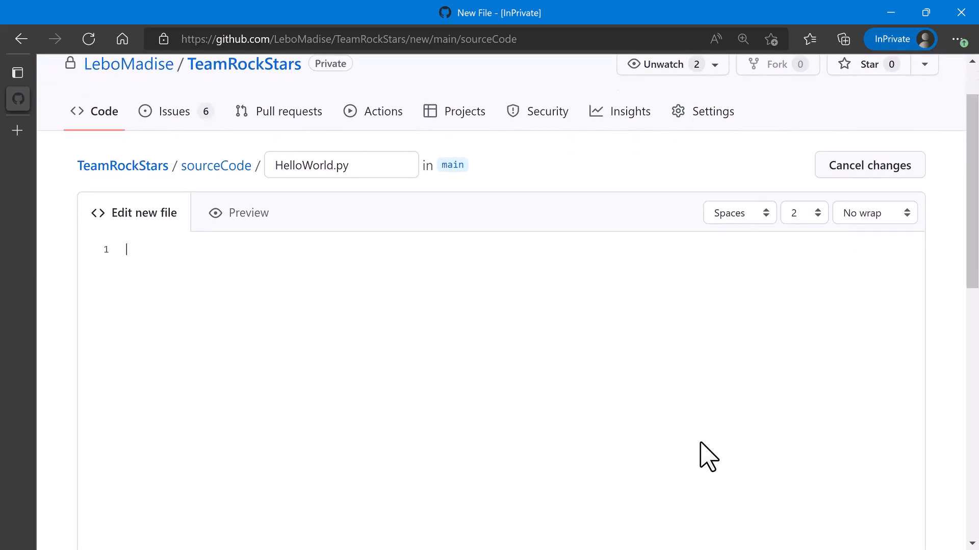
scroll(701, 443, down, 5)
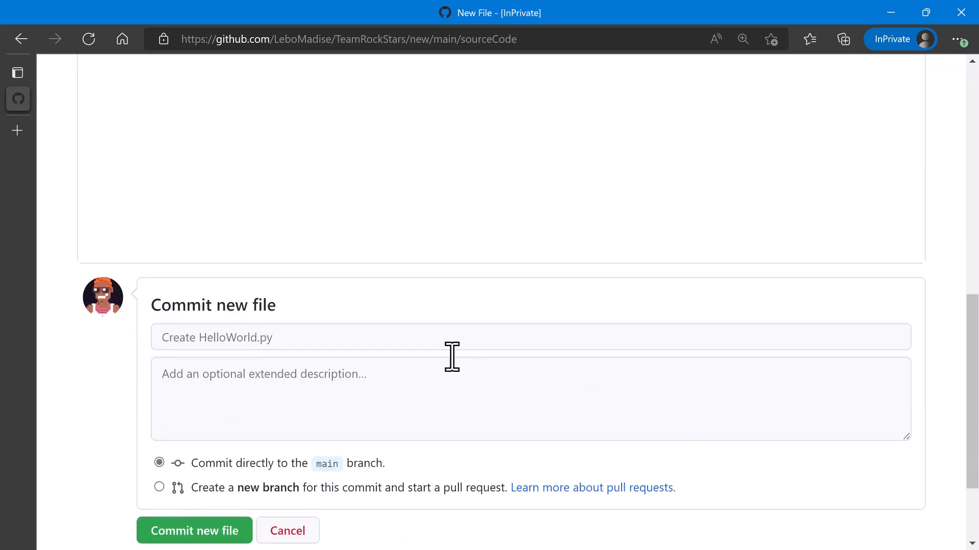
scroll(452, 357, up, 8)
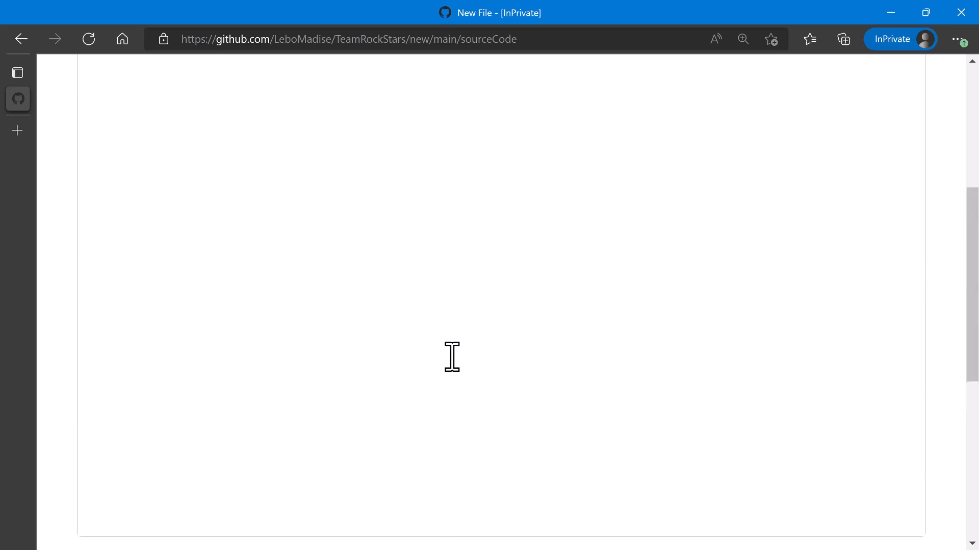
scroll(452, 357, up, 3)
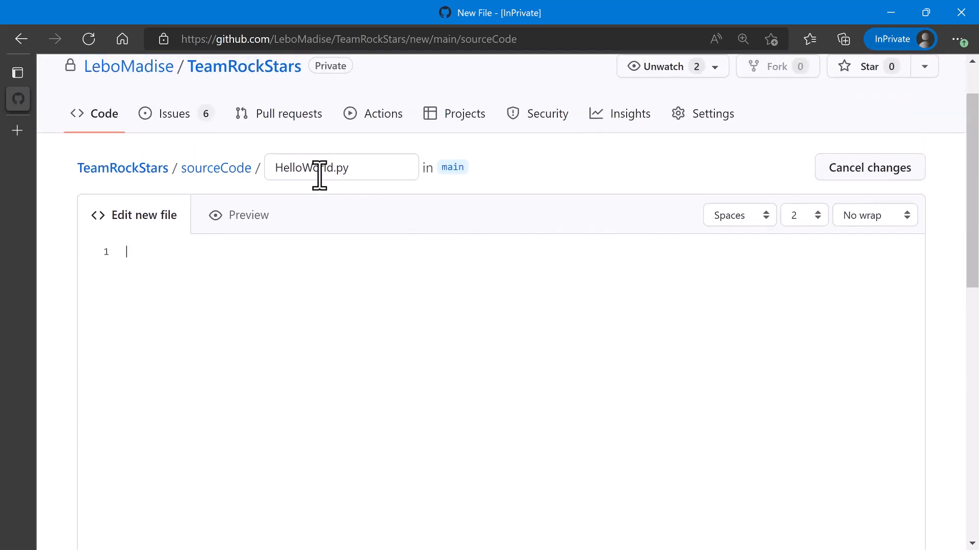
triple_click(383, 166)
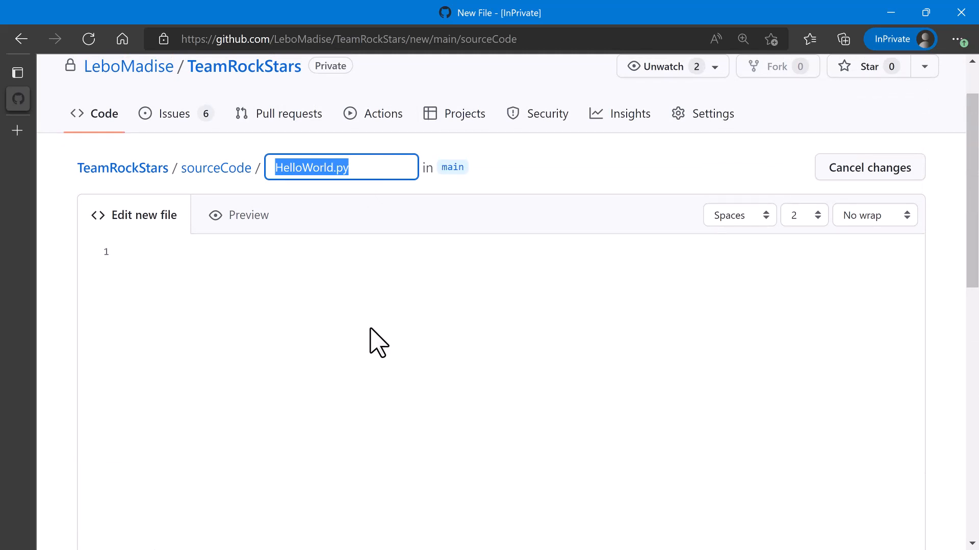
scroll(369, 341, down, 5)
scroll(379, 343, down, 2)
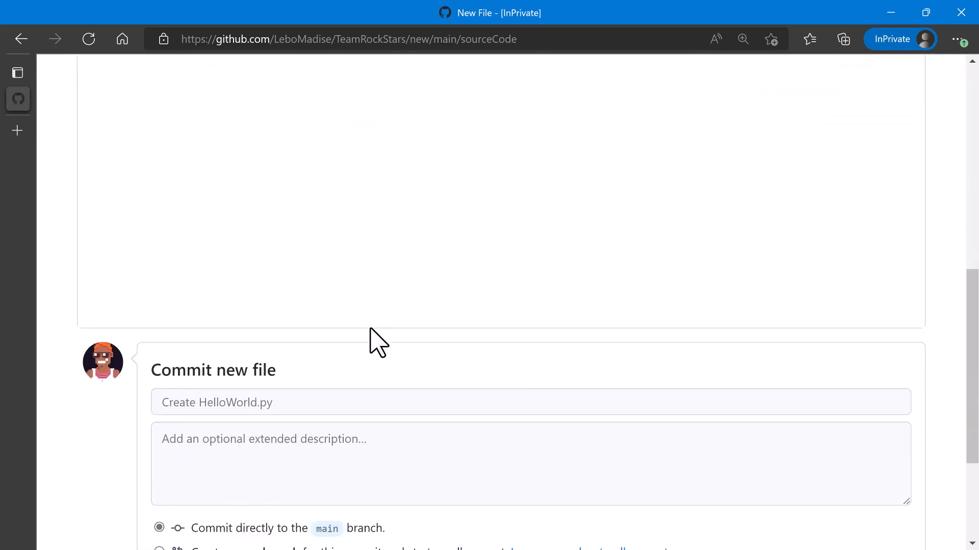
click(317, 411)
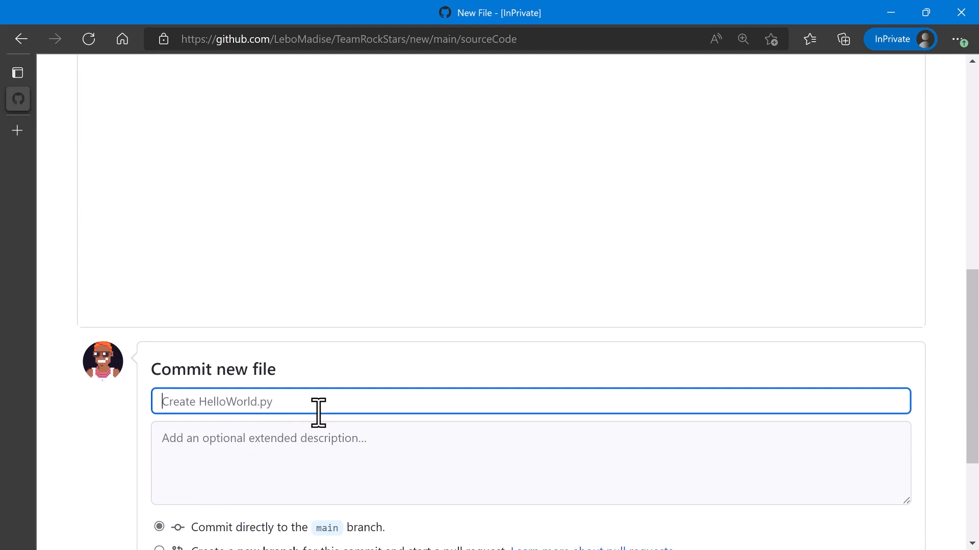
text(Create )
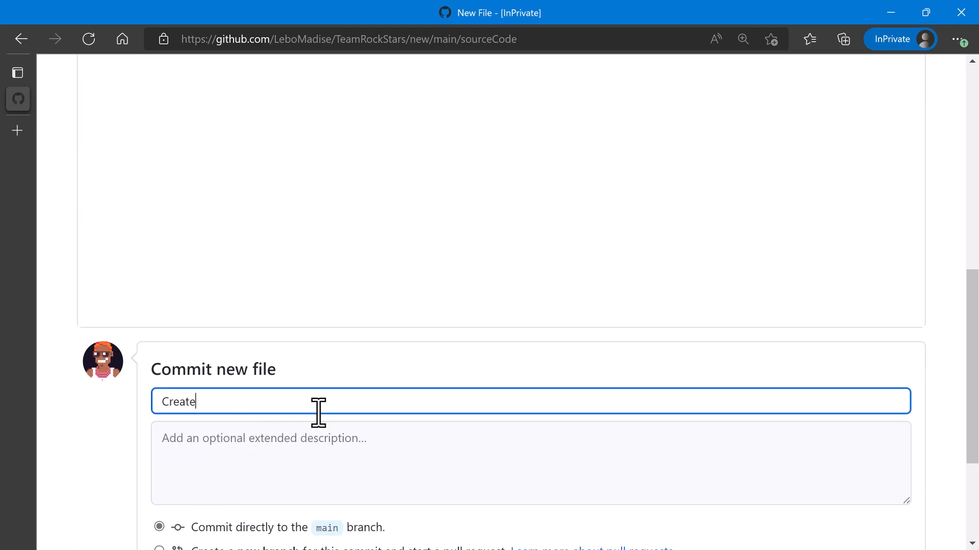
text(HelloWorld.py #7)
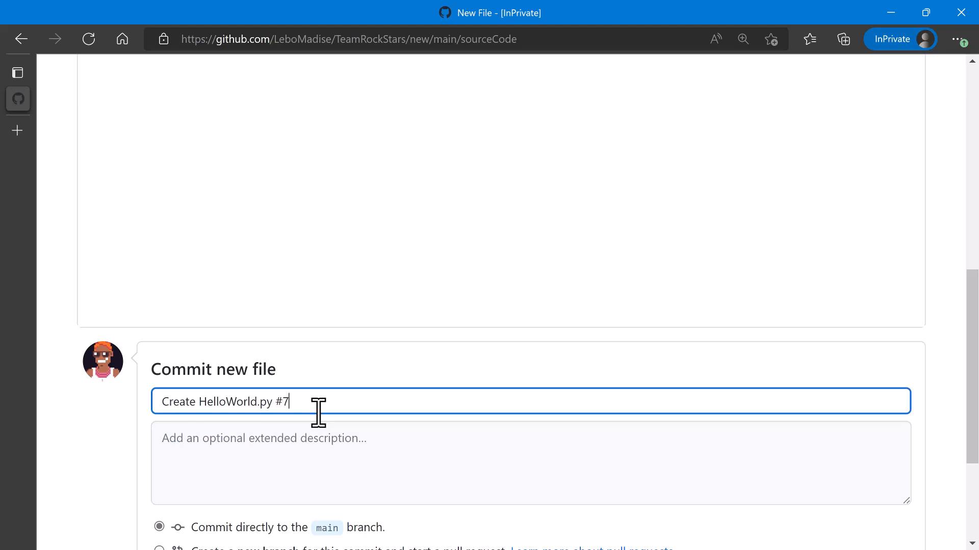
scroll(318, 413, down, 2)
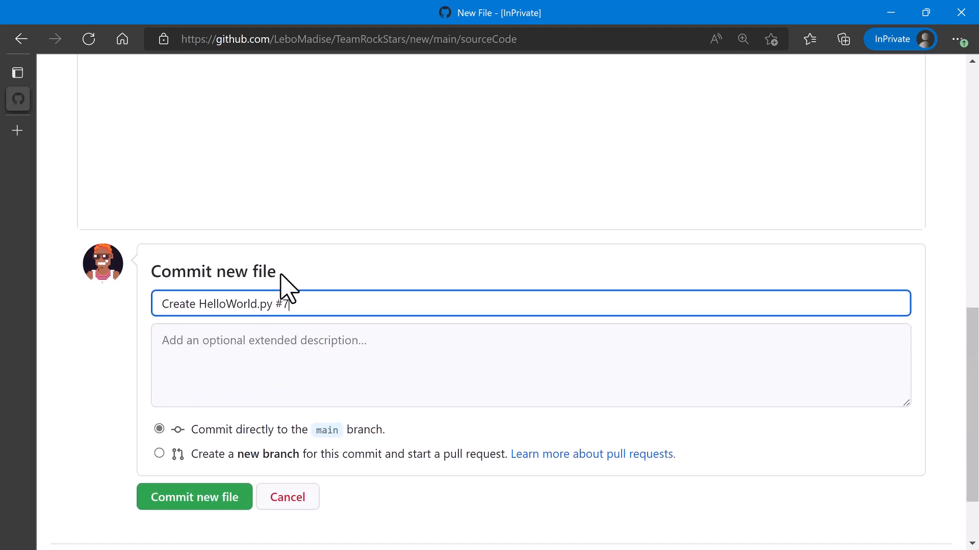
click(205, 502)
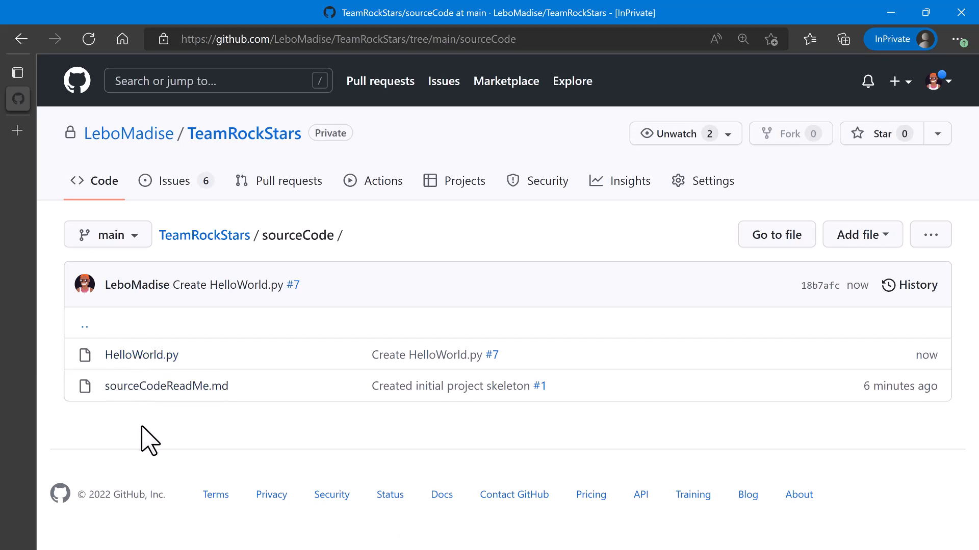
- Open HelloWorld.py for editing and add the line print("Hello World")
click(156, 360)
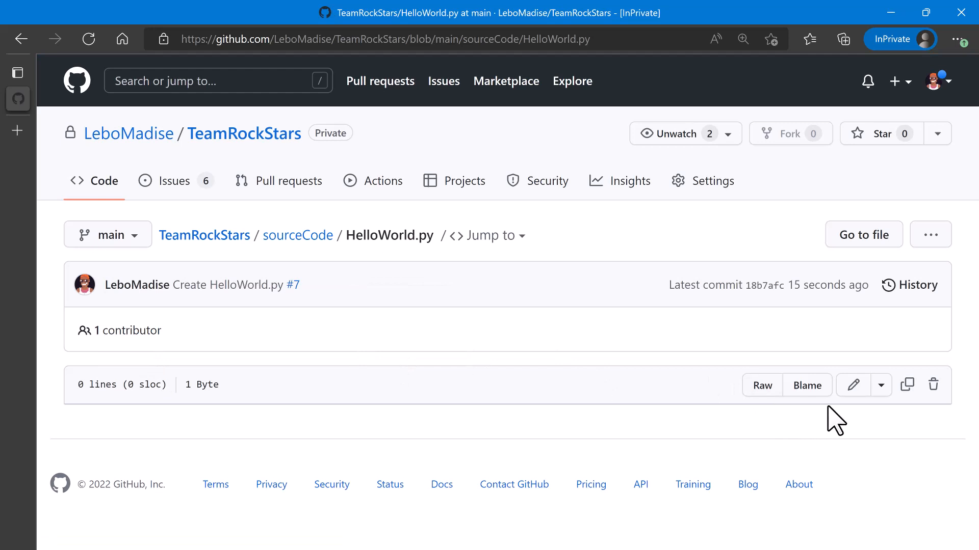
click(855, 387)
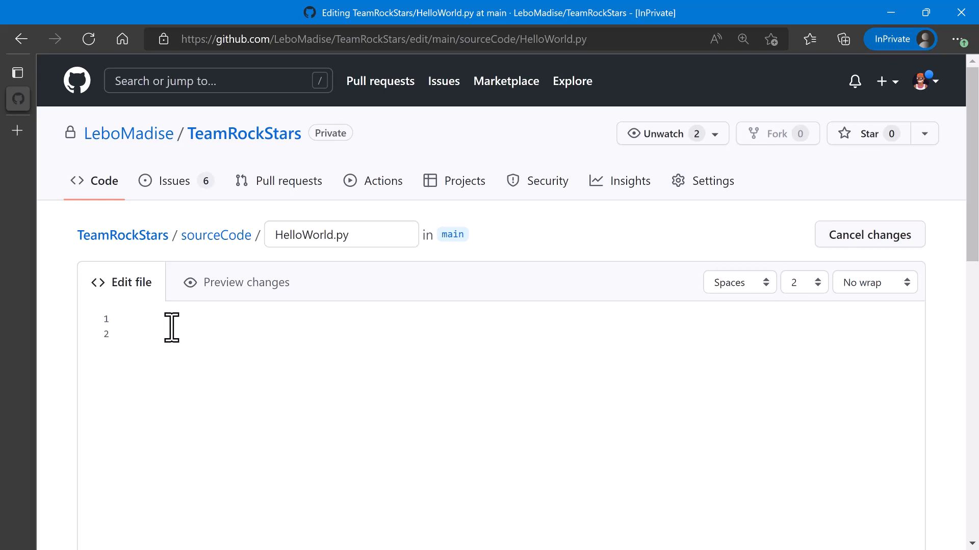
text(print("Hello World"))
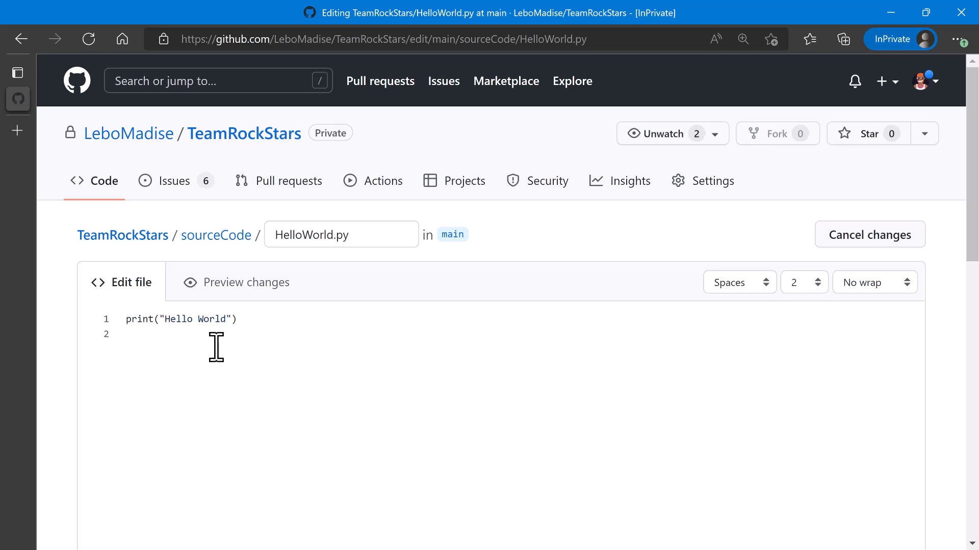
- Enter "Update HelloWorld.py #7" as the commit message for the edited file
scroll(283, 404, down, 5)
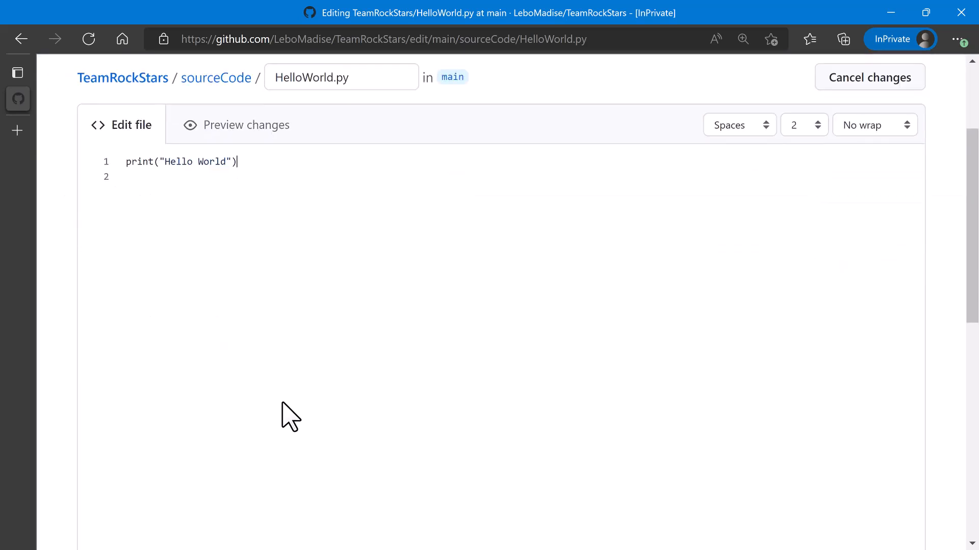
scroll(283, 410, down, 3)
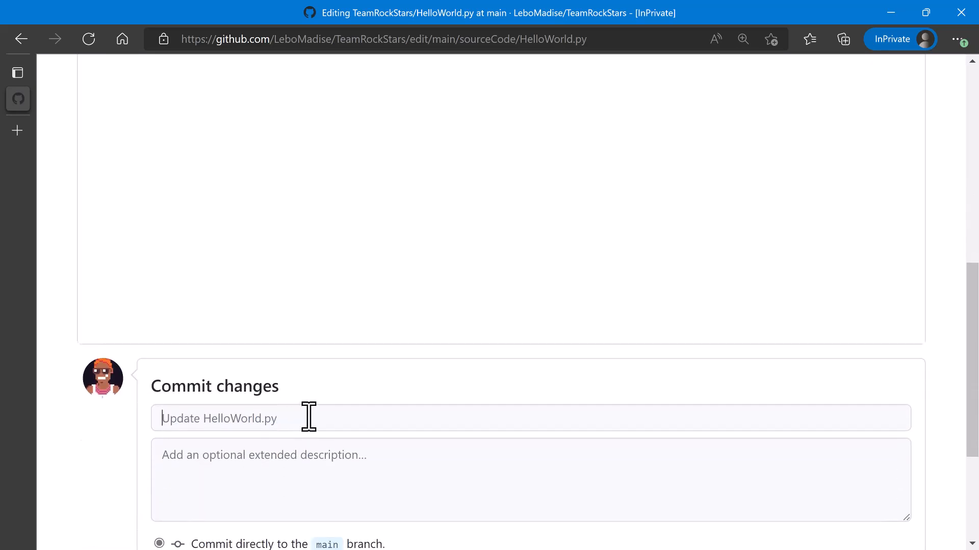
click(309, 417)
text(Update)
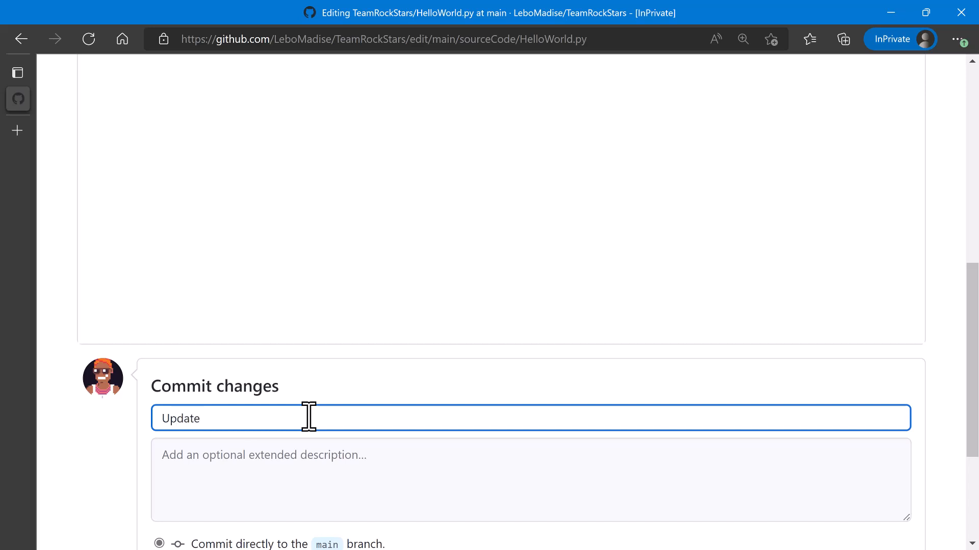
text( H)
key(BackSpace)
text(HelloWorld.py)
scroll(323, 474, down, 1)
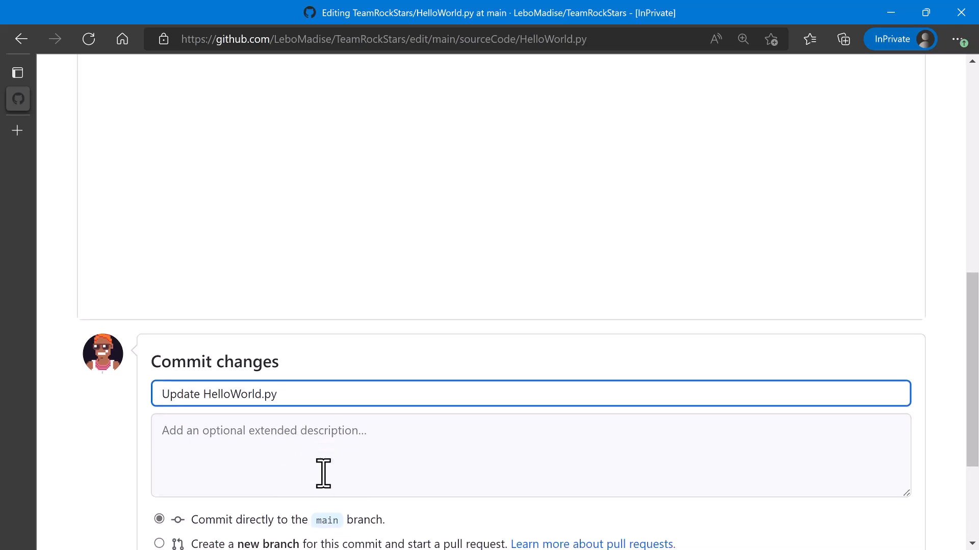
click(326, 430)
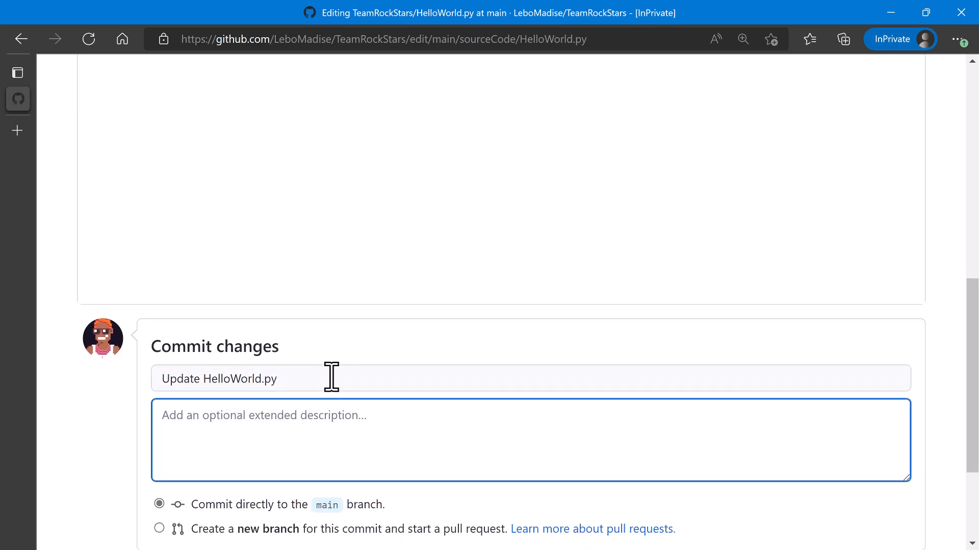
click(323, 389)
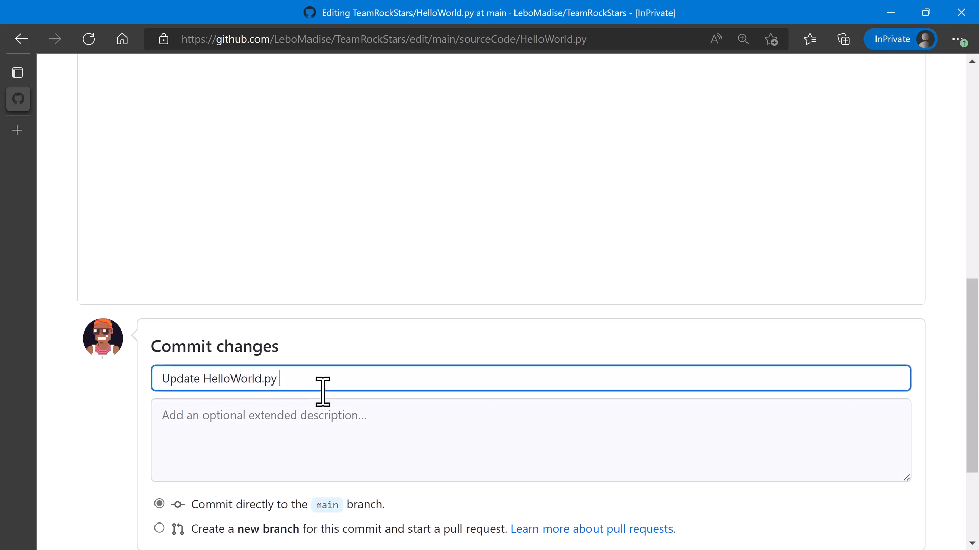
text(#7)
- Add the extended description "Added a print message that says Hello World" and commit the change directly to the main branch
click(317, 464)
text(Added a )
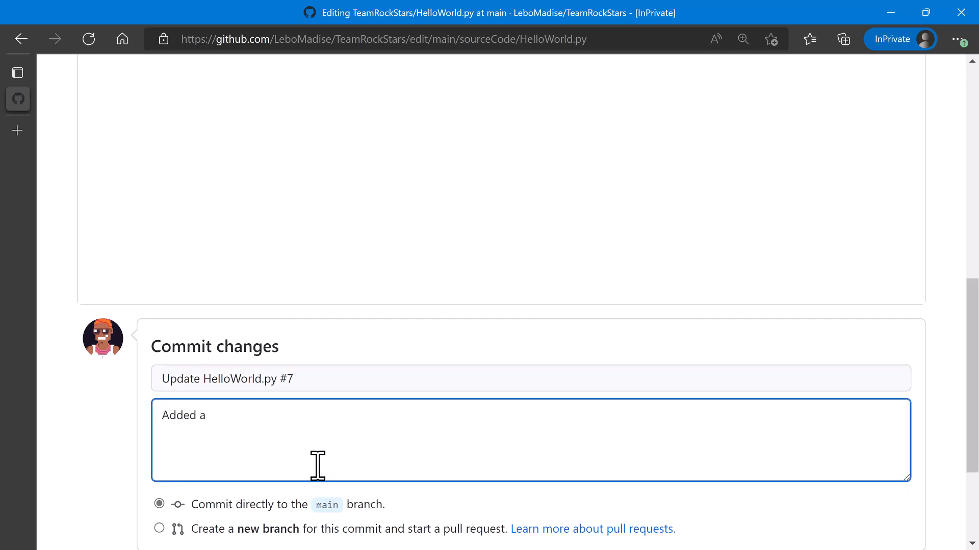
text(o)
text(r)
key(BackSpace)
key(BackSpace)
text(print message)
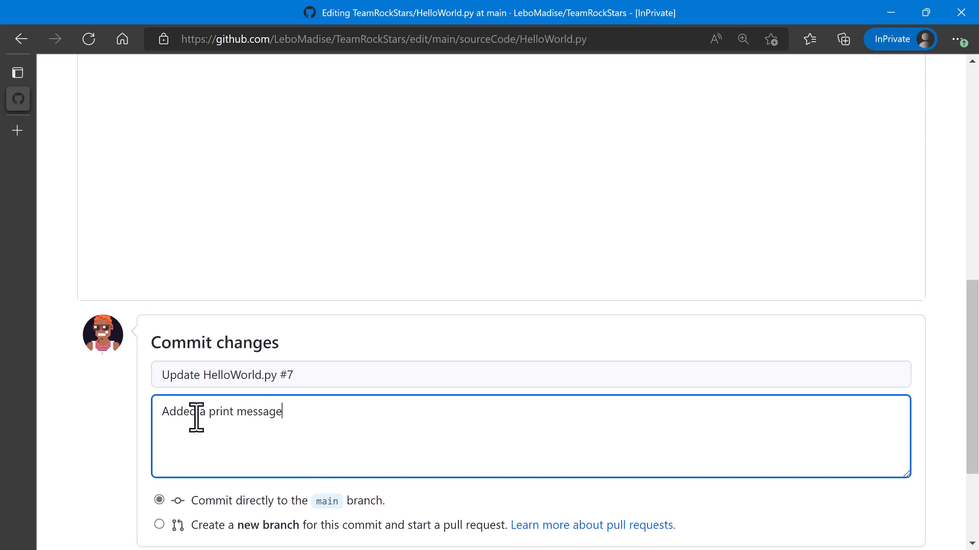
scroll(287, 420, down, 3)
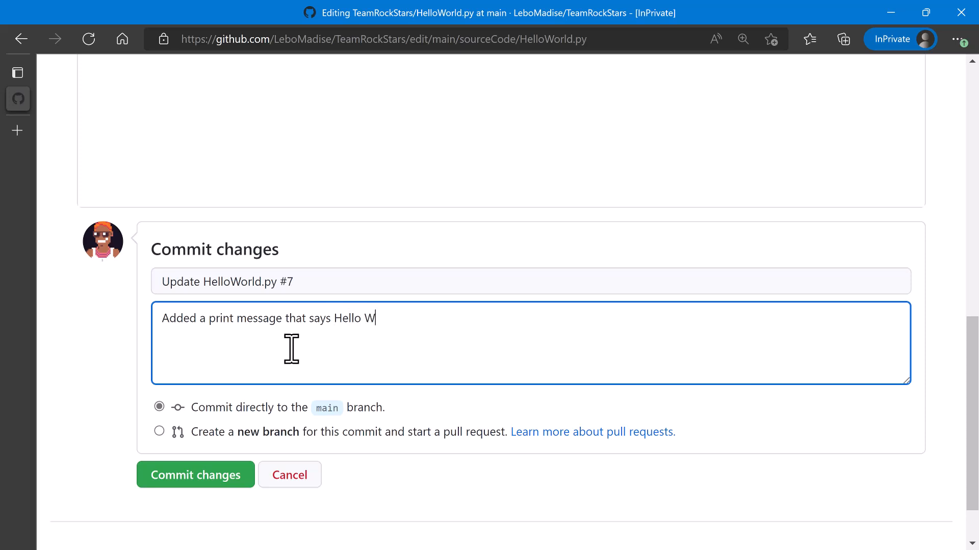
click(181, 484)
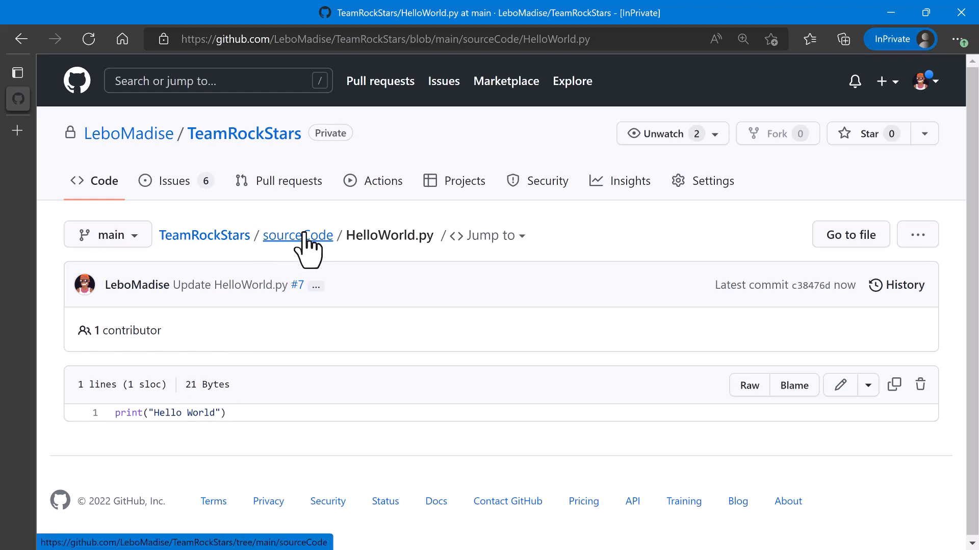
- Examine the TeamRockStars repository's main page, including its folders, latest commit messages, README and languages
click(224, 236)
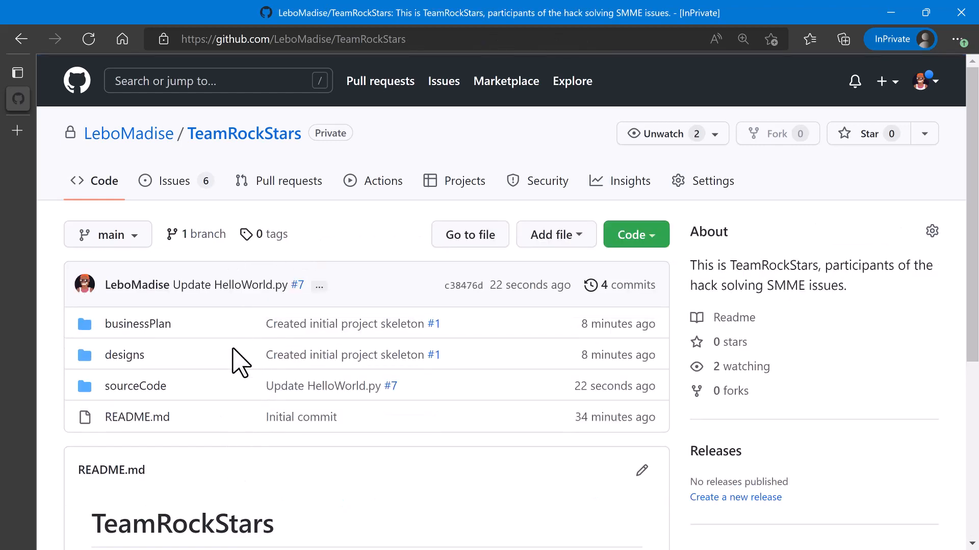
scroll(324, 437, down, 3)
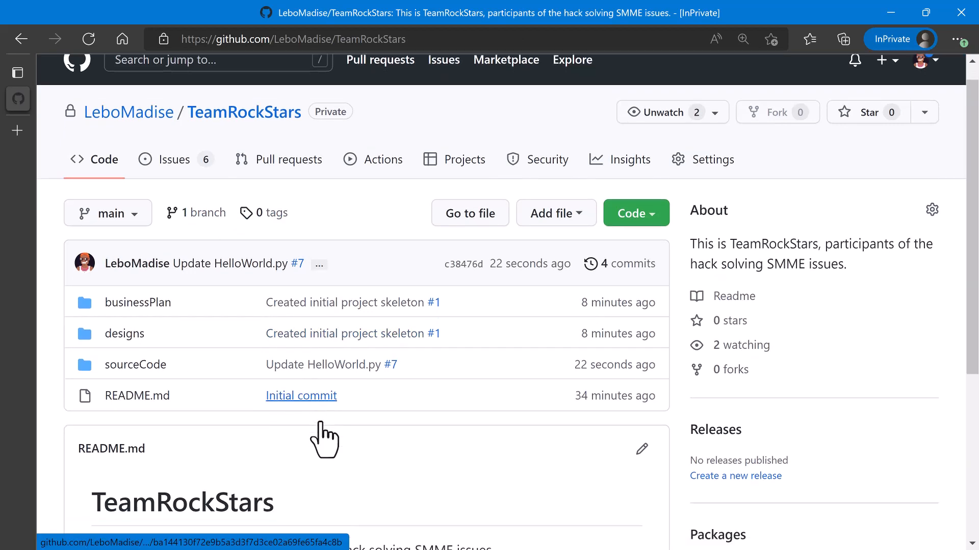
scroll(324, 438, down, 2)
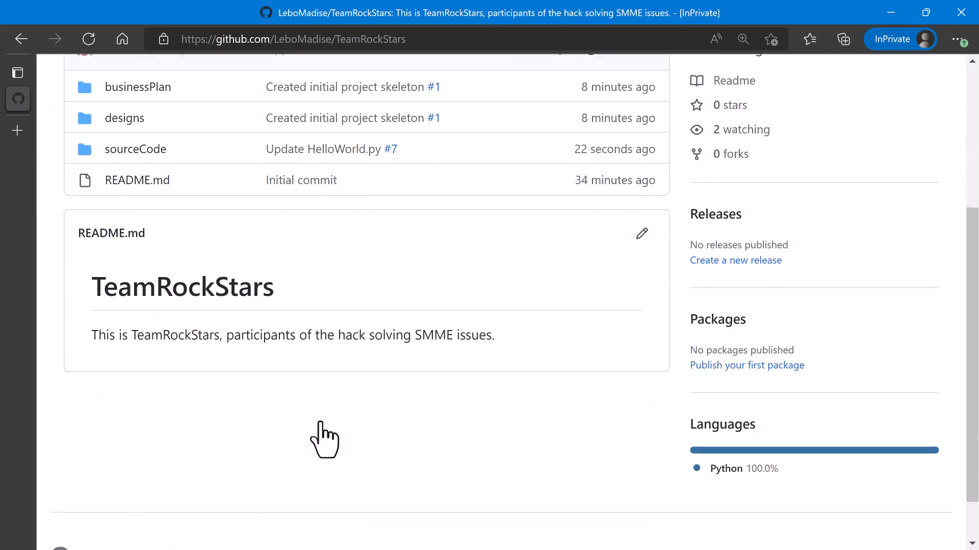
scroll(324, 438, up, 2)
scroll(324, 438, up, 1)
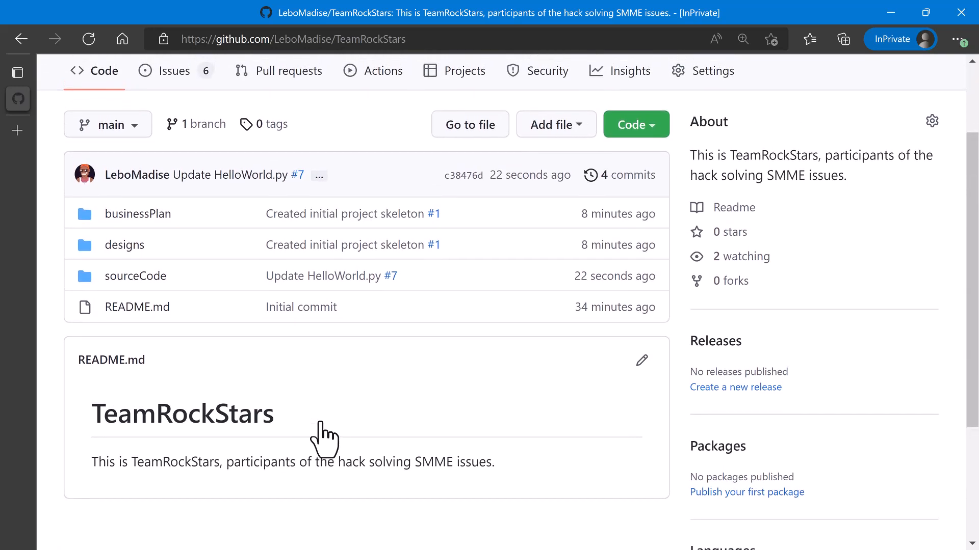
scroll(321, 423, up, 1)
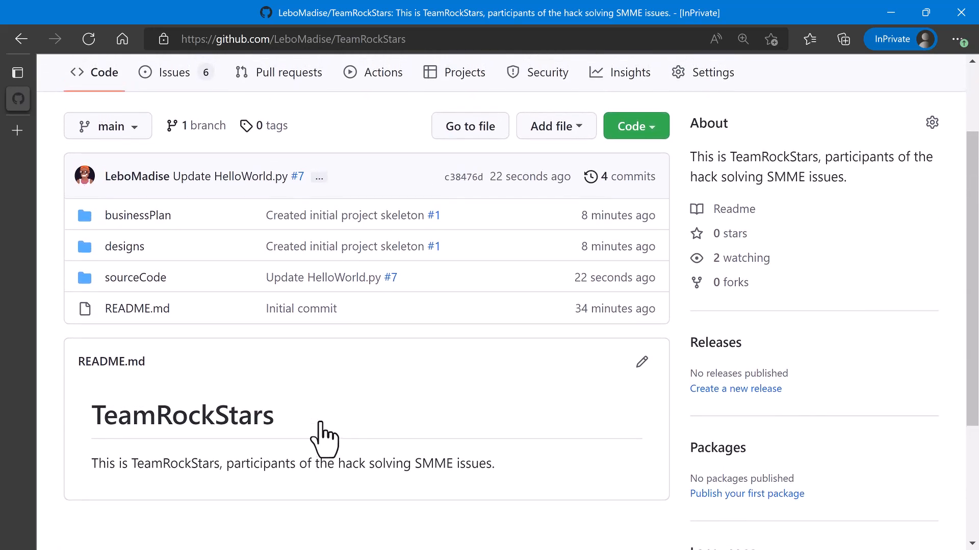
- Edit HelloWorld.py in the sourceCode folder, adding the comment "# The code below prints Hello World to the screen." and a blank line above the print statement
click(142, 289)
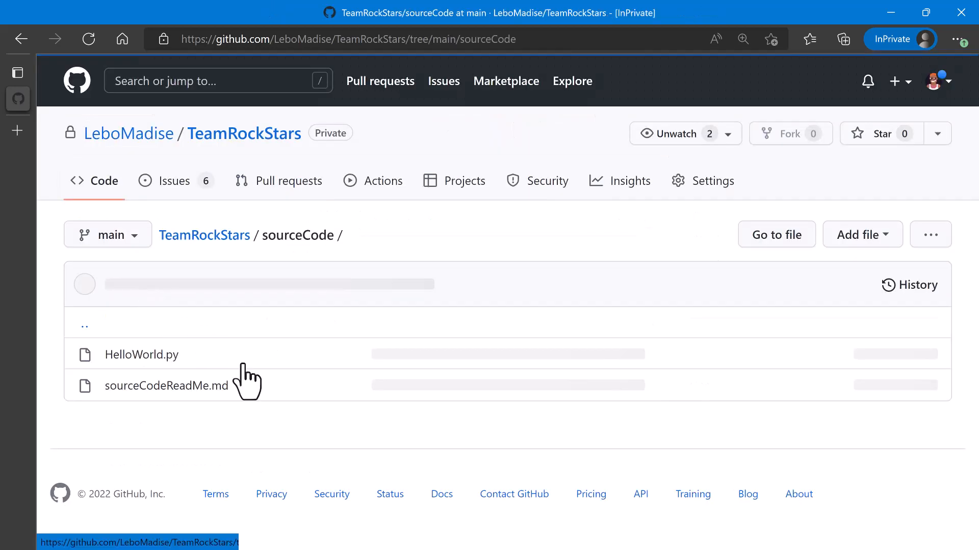
click(163, 357)
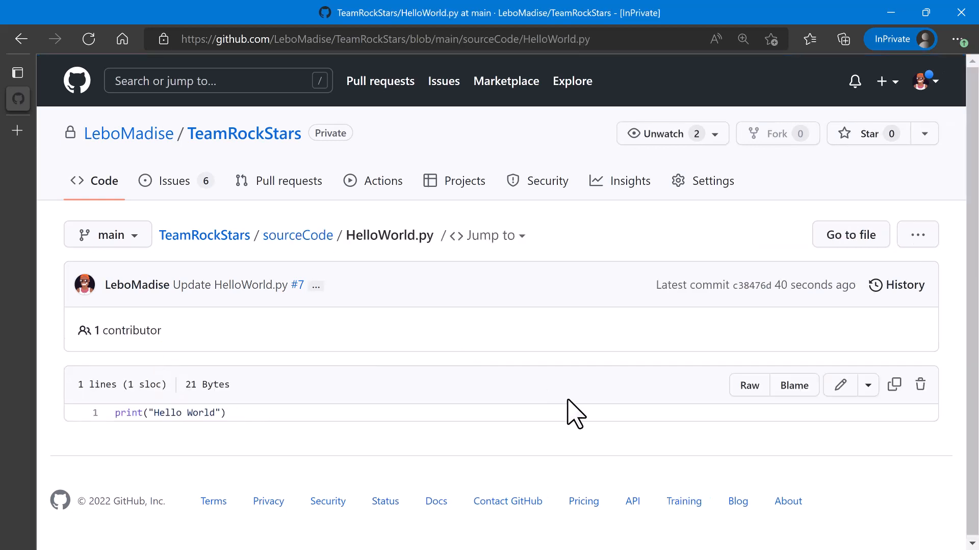
click(832, 390)
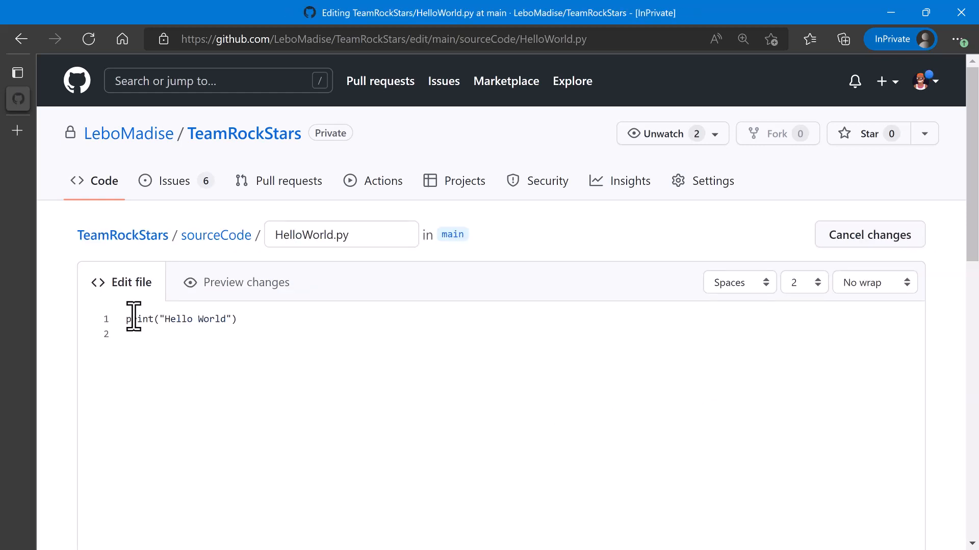
click(126, 319)
key(Return)
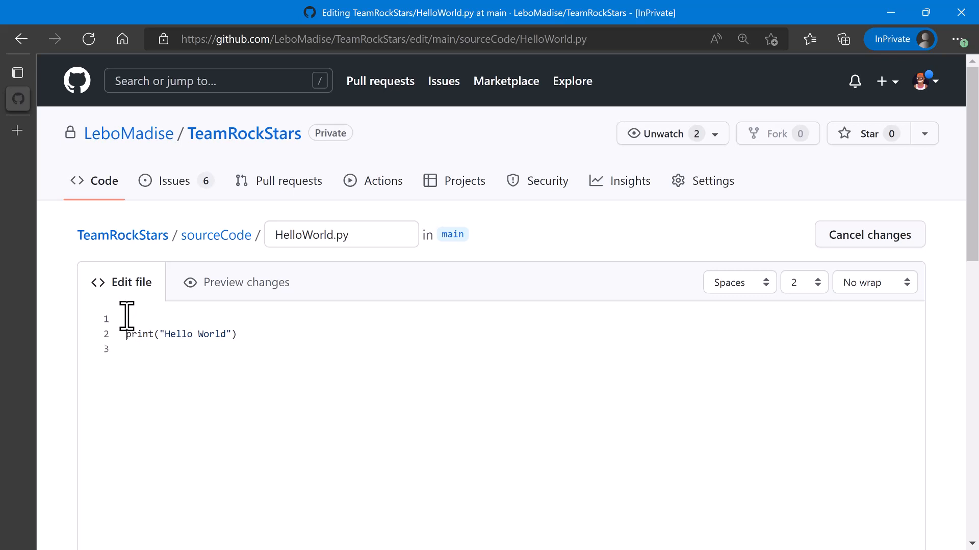
key(Return)
key(Up)
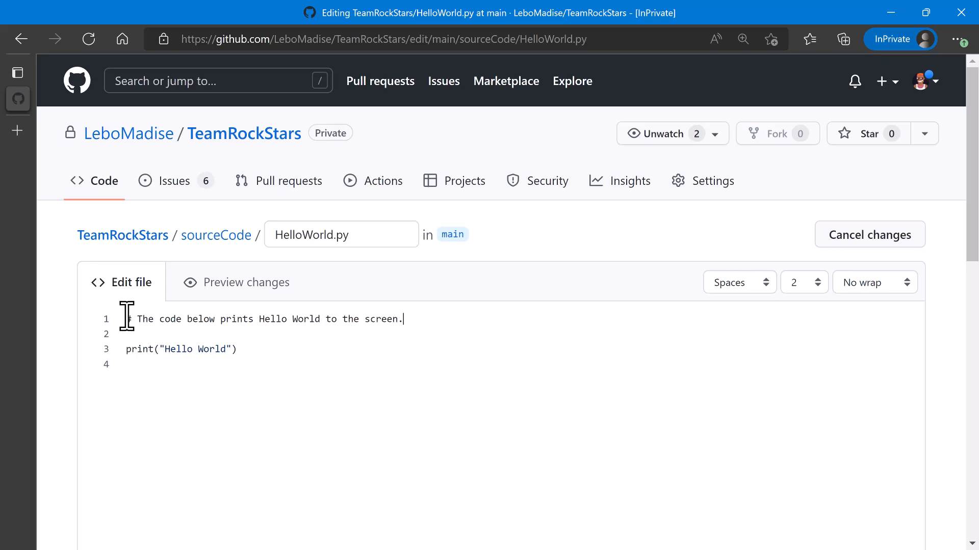
- Review the edited code and commit it directly to the main branch with the message "Update HelloWorld.py #7"
key(ctrl+s)
scroll(297, 295, up, 1)
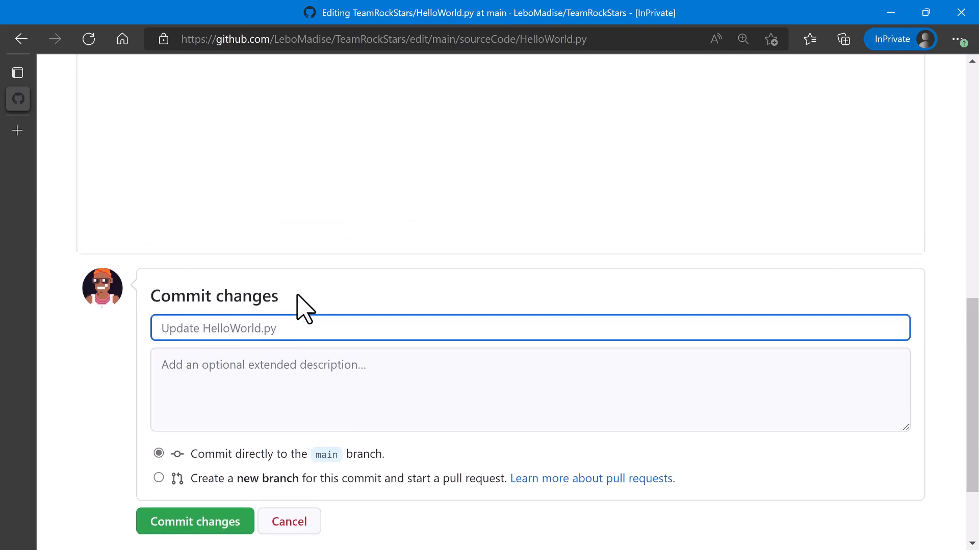
scroll(298, 295, up, 4)
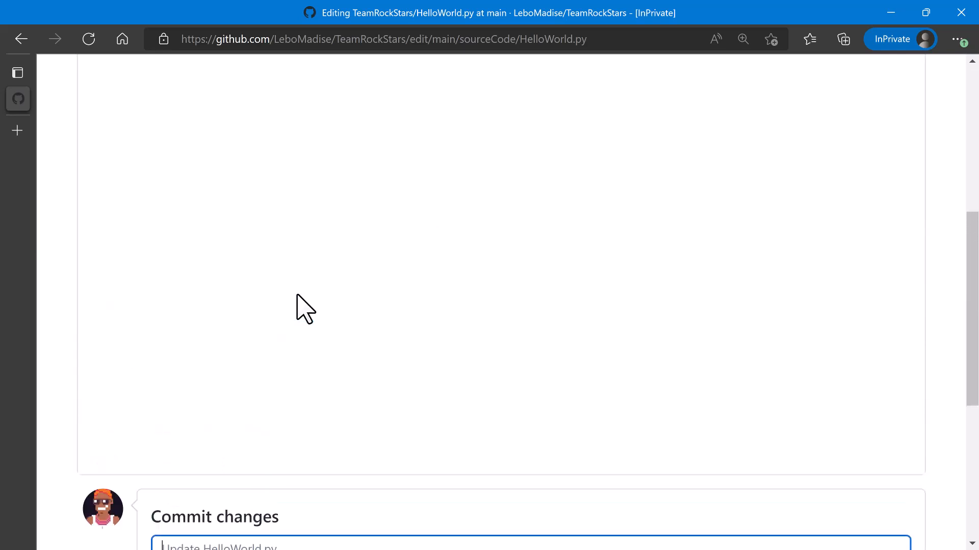
scroll(297, 295, up, 10)
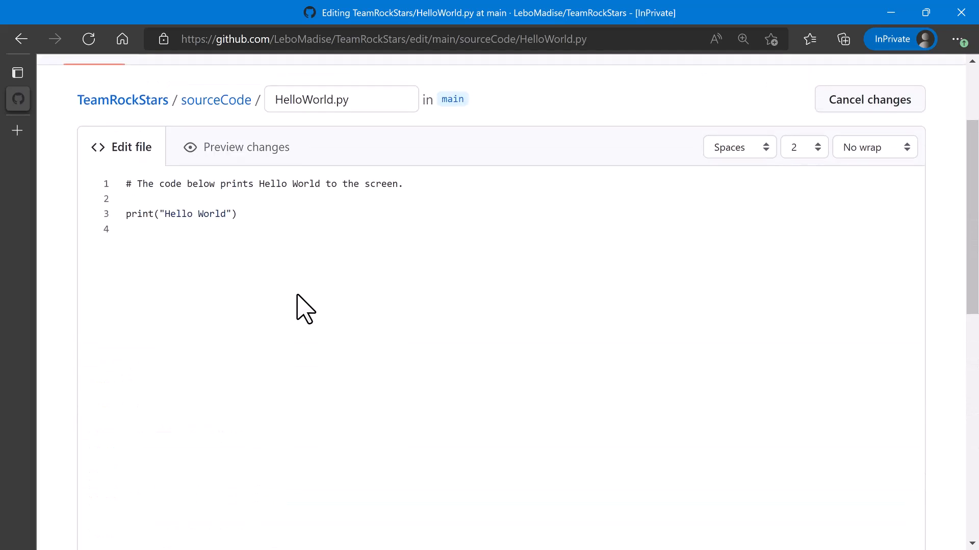
scroll(297, 295, down, 2)
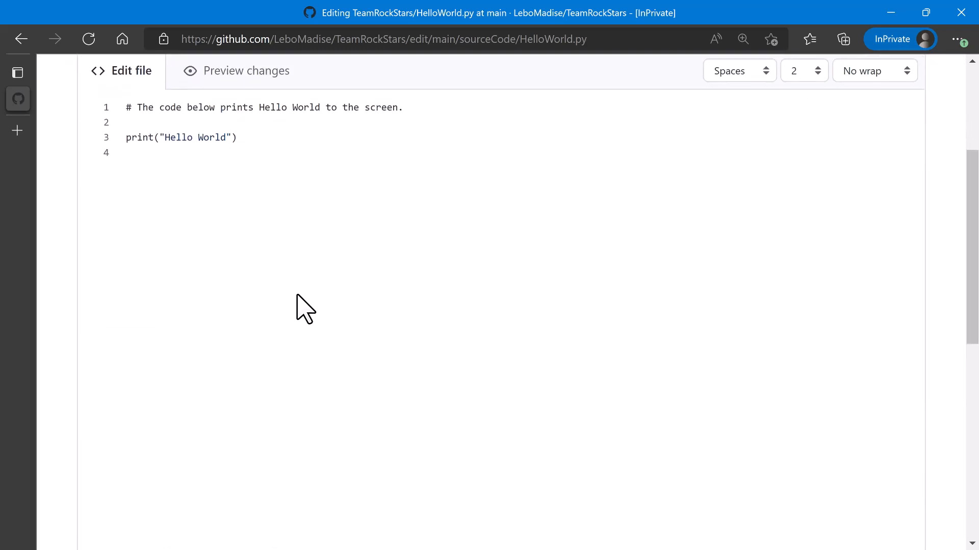
scroll(297, 296, down, 8)
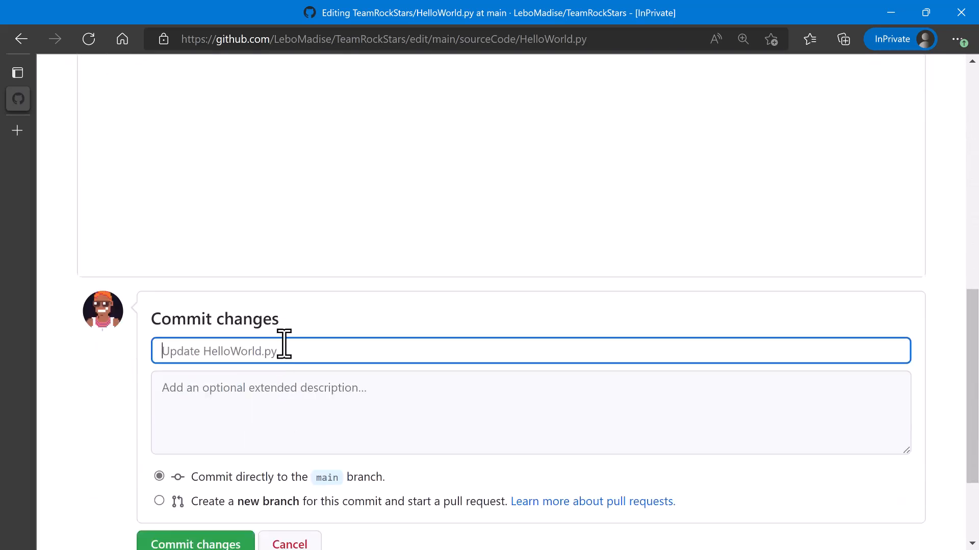
scroll(285, 339, down, 1)
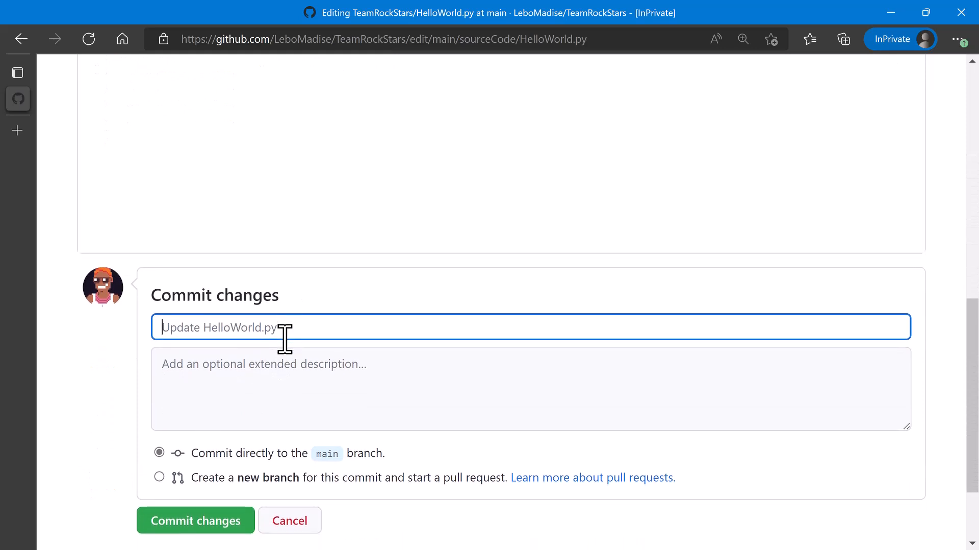
text(Updat)
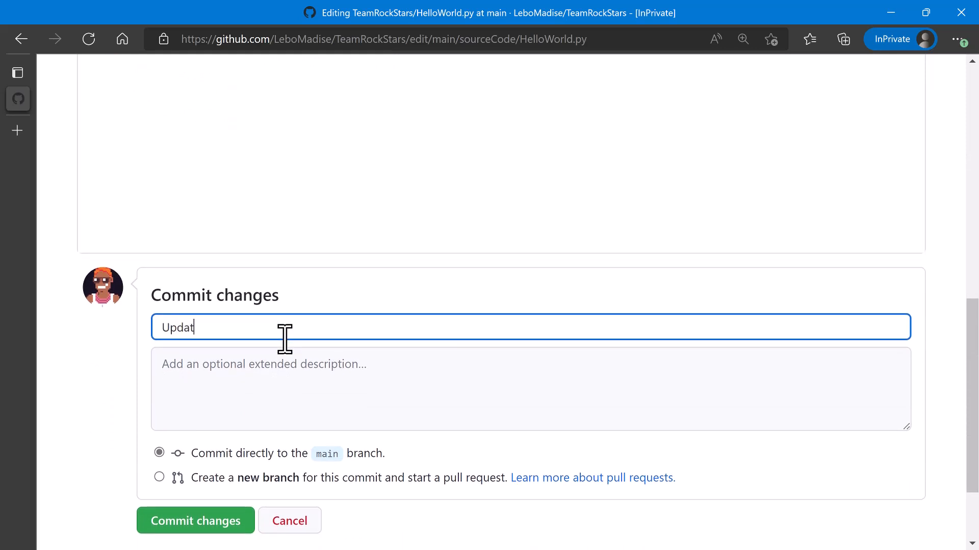
text(e HelloWorld.py #7)
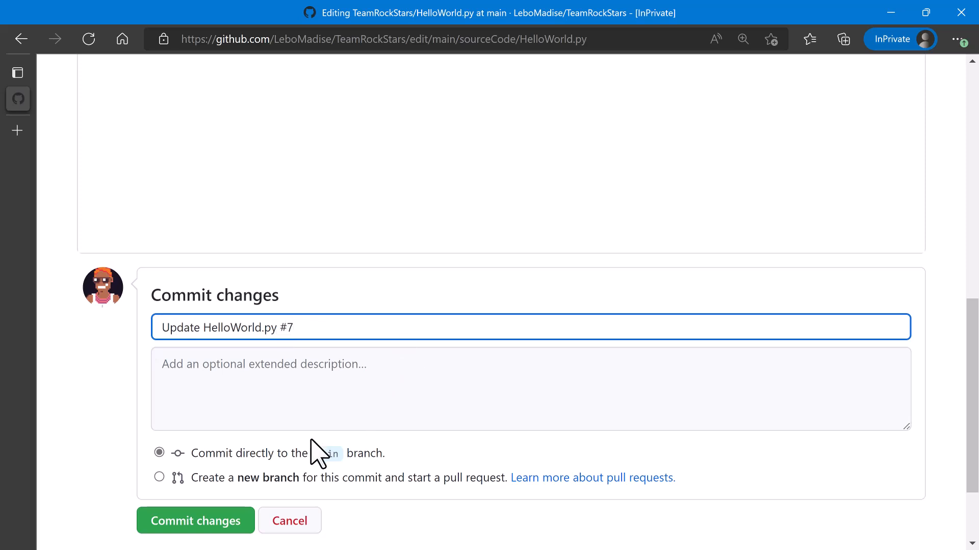
click(205, 516)
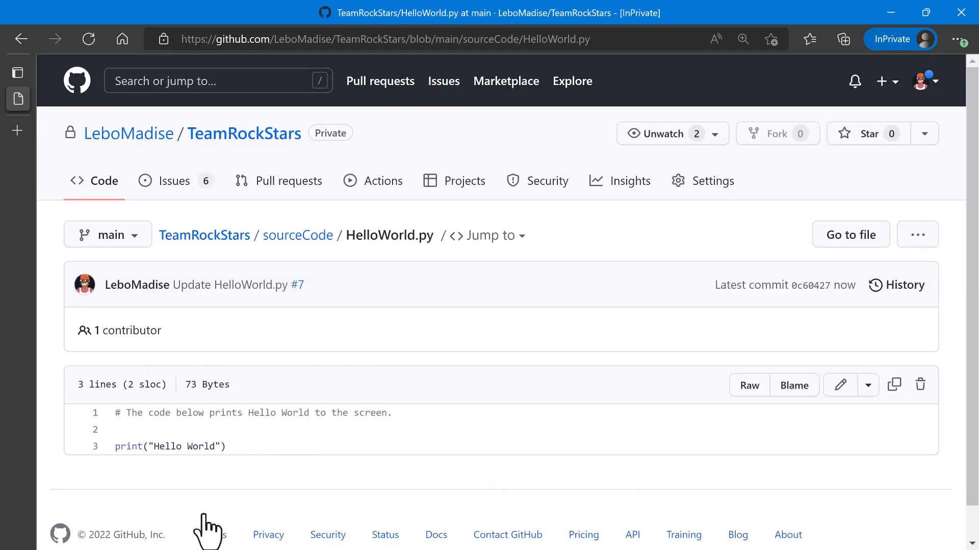
- Check the committed HelloWorld.py, then show the repository's list of open issues
scroll(208, 528, down, 1)
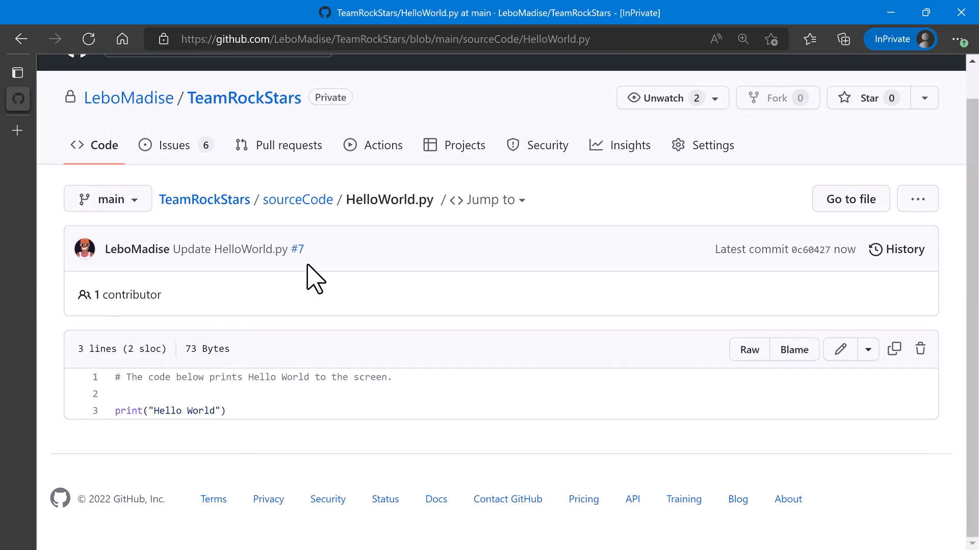
click(176, 156)
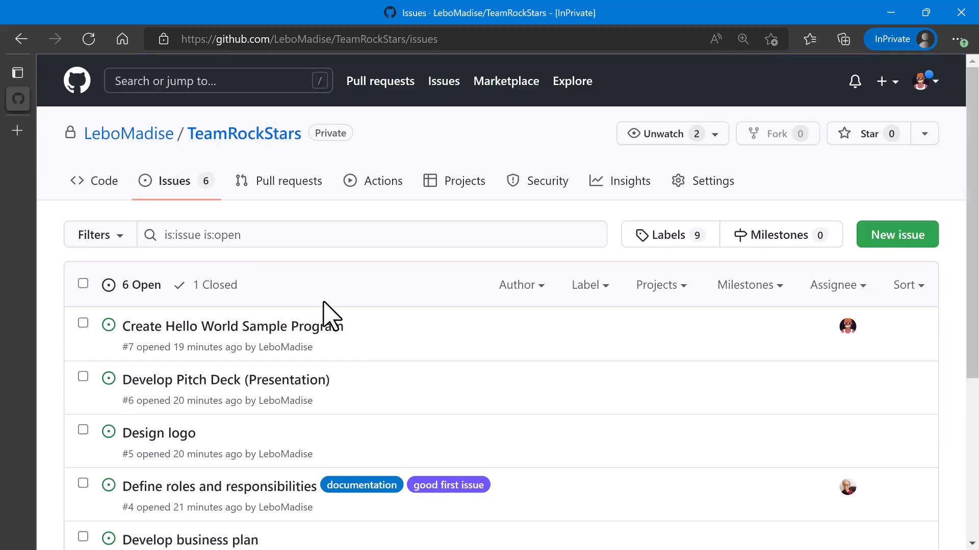
scroll(331, 316, down, 3)
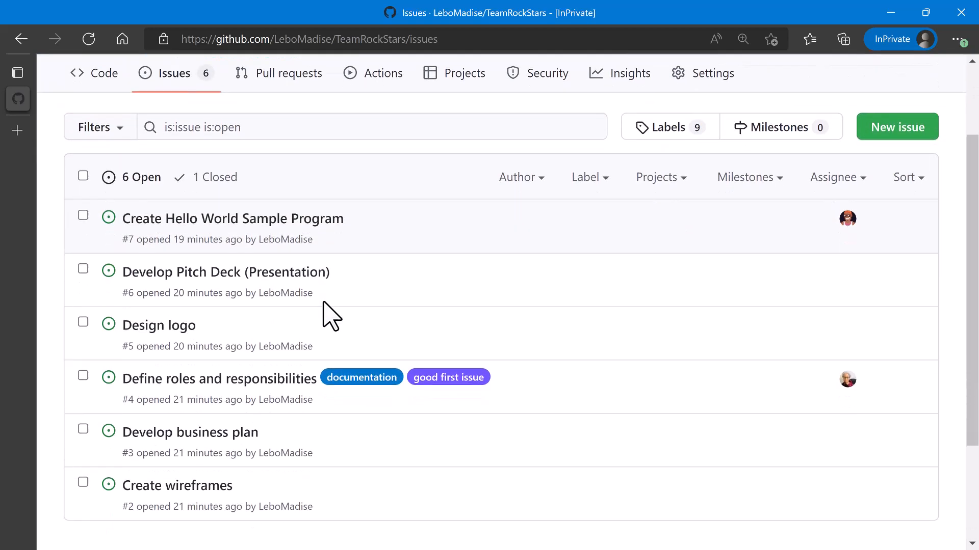
- Open the "Create Hello World Sample Program" issue and set its Team Rock Stars backlog status to Done
scroll(329, 314, up, 1)
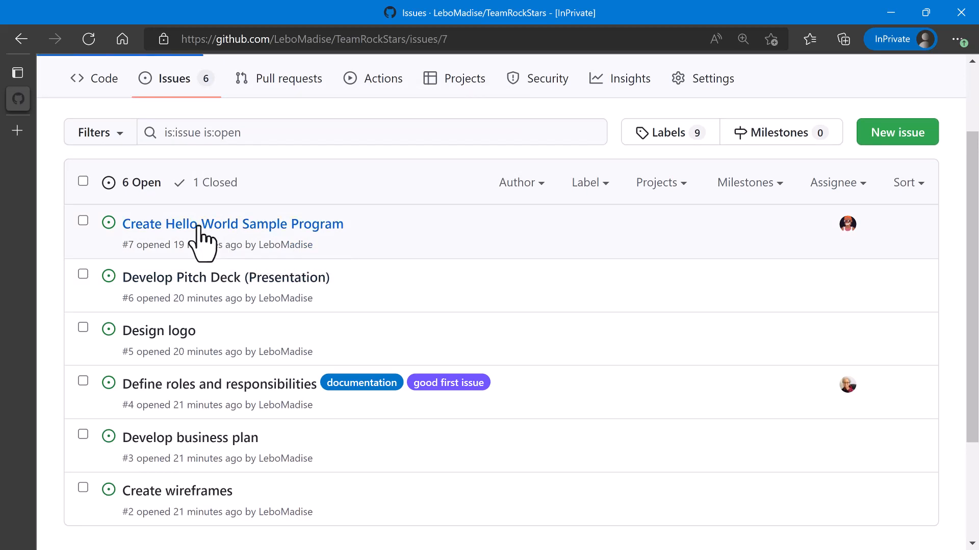
click(198, 226)
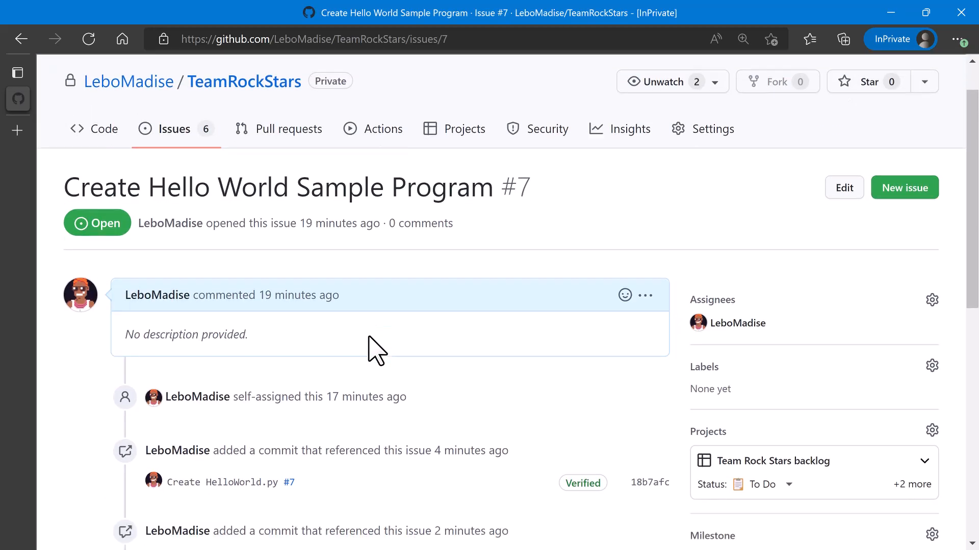
scroll(377, 351, down, 3)
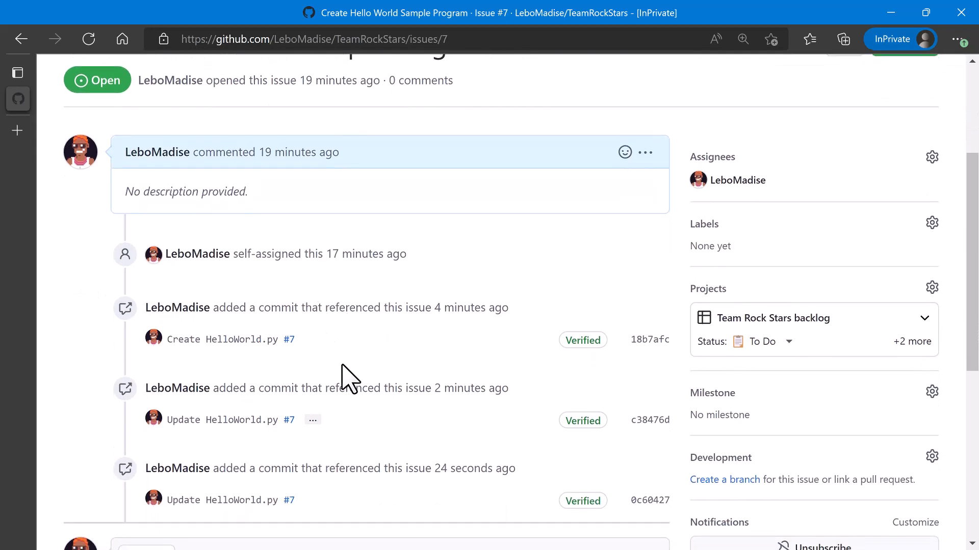
scroll(408, 408, down, 2)
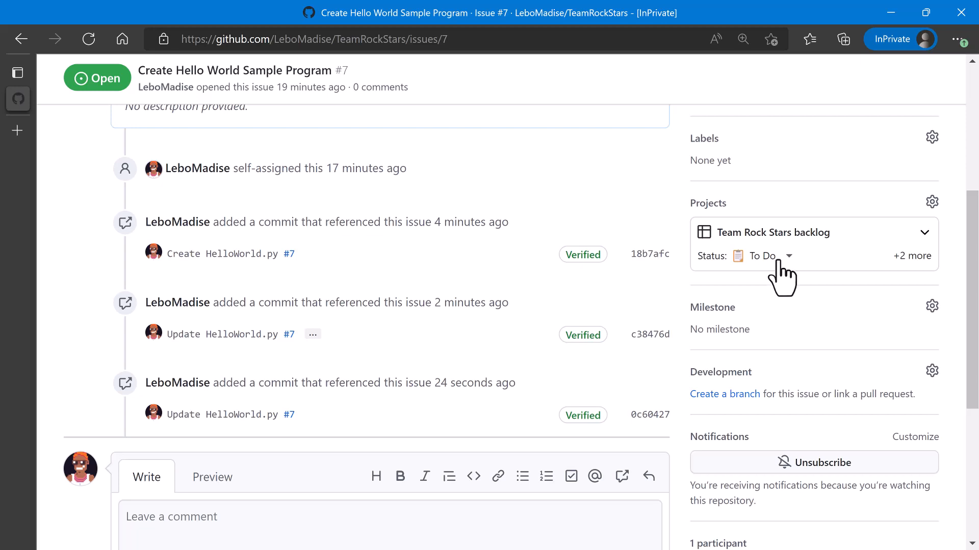
click(778, 263)
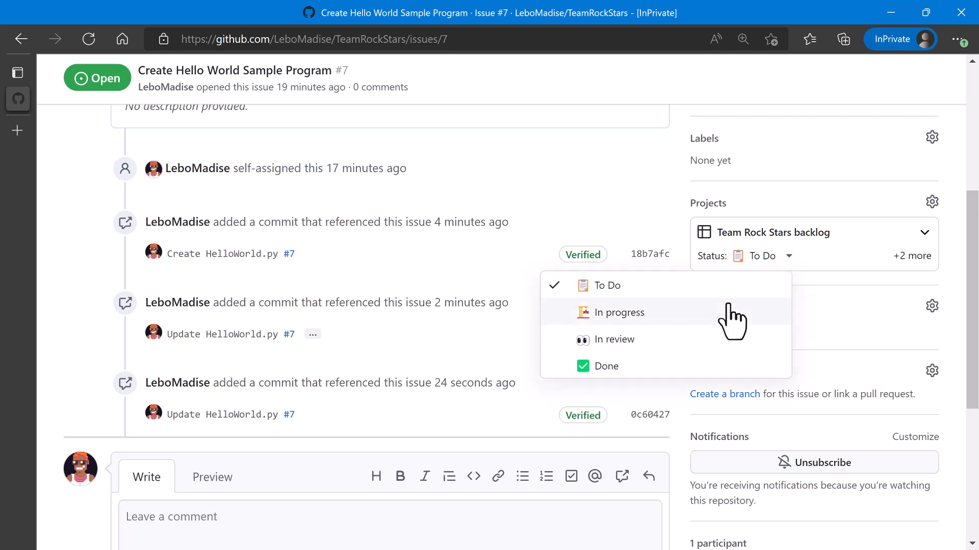
click(622, 371)
- Close issue #7 with the comment "Added hello world python file."
scroll(544, 465, down, 3)
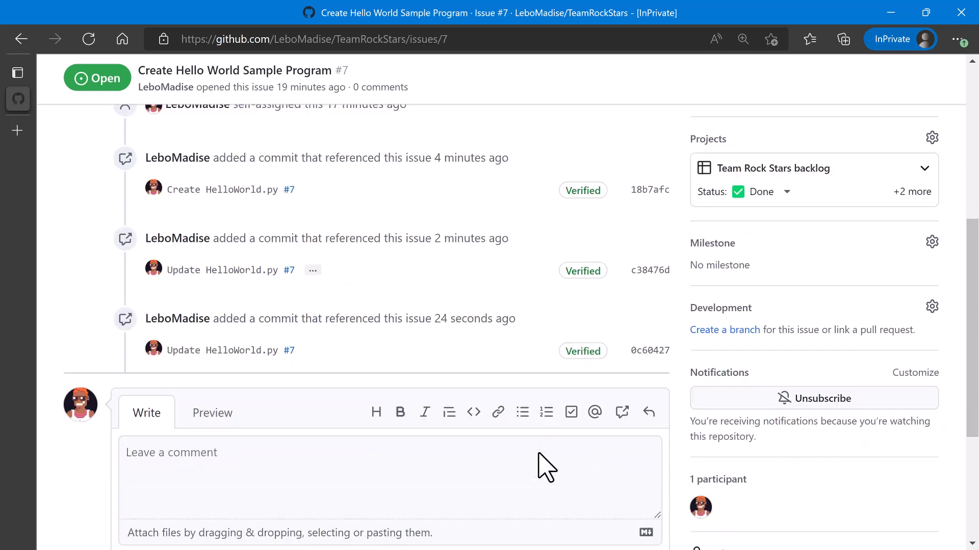
click(438, 403)
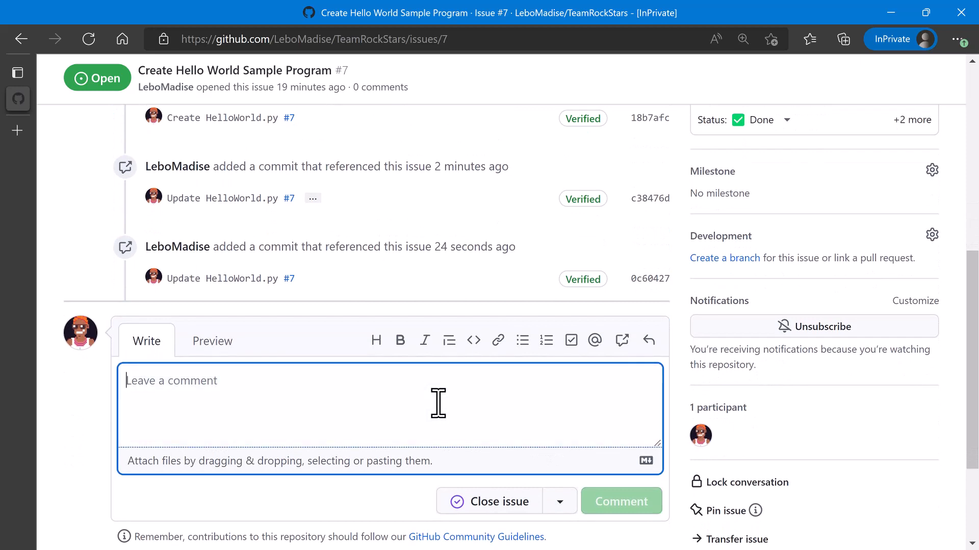
text(Added hello world python file.)
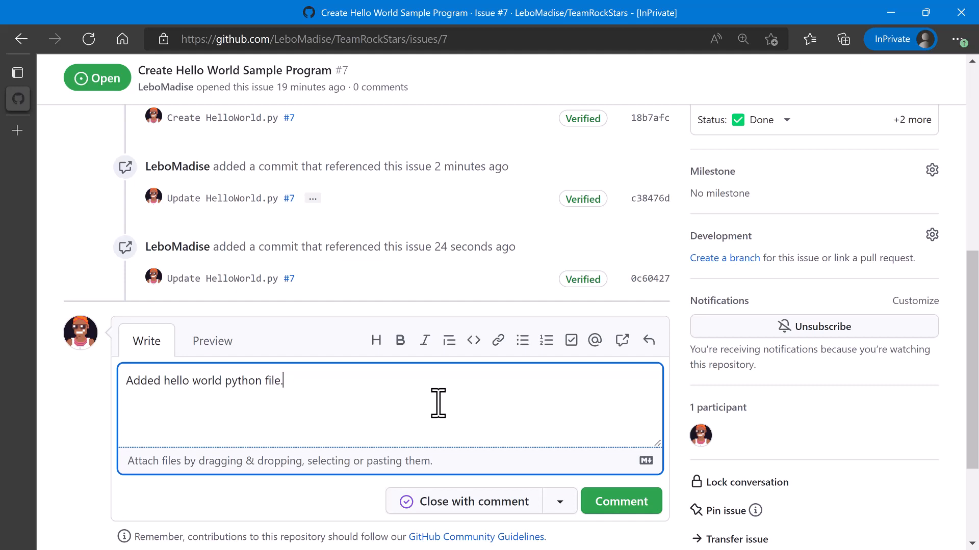
click(494, 510)
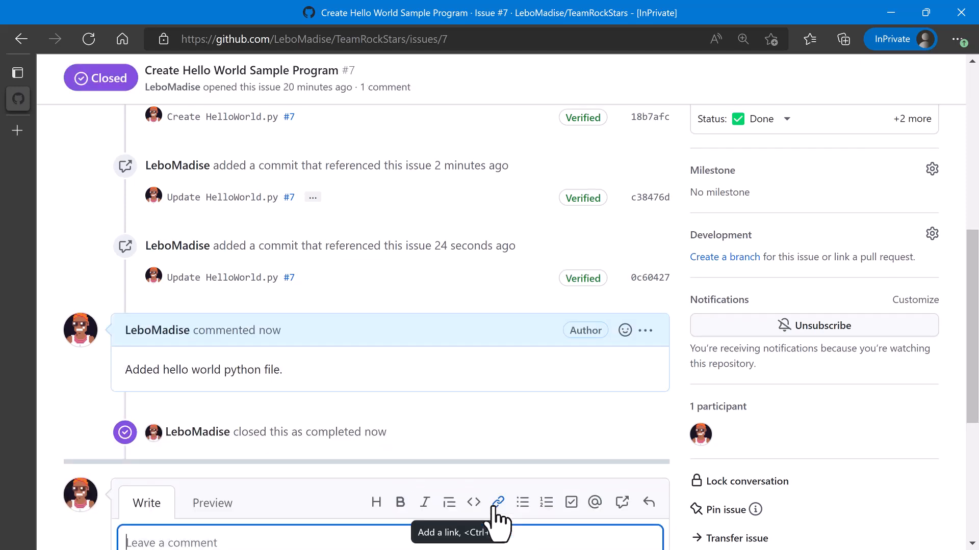
scroll(509, 383, down, 2)
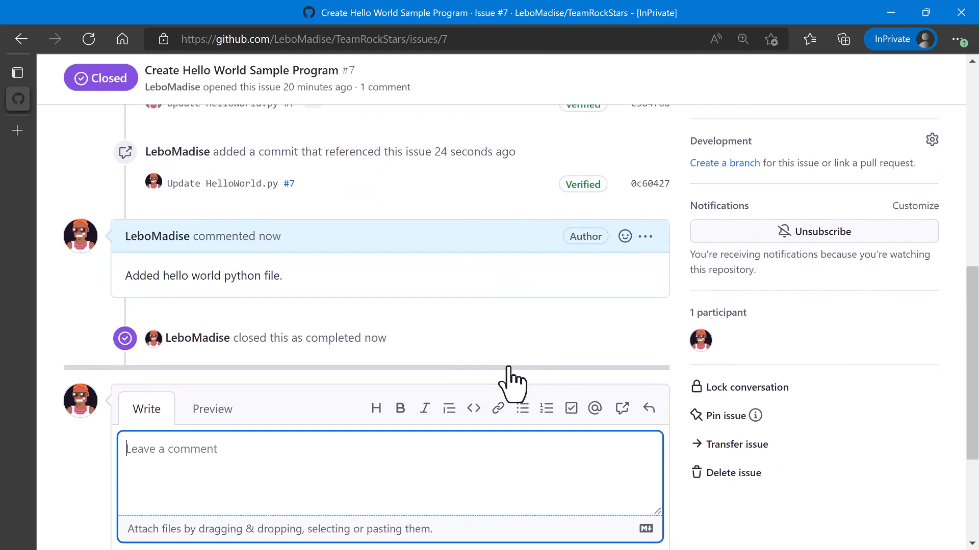
scroll(513, 382, up, 2)
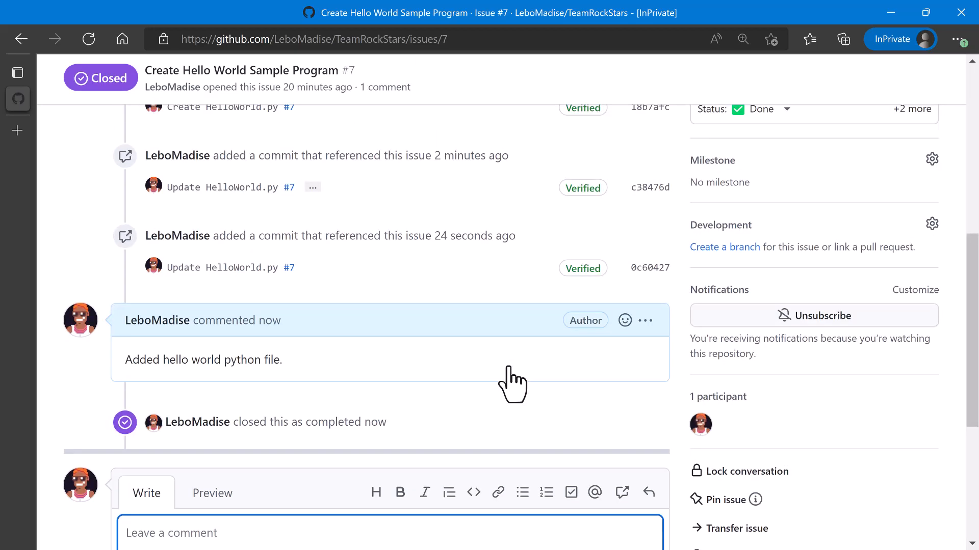
- Show the TeamRockStars repository's projects page and look over its quick access list
scroll(512, 383, up, 6)
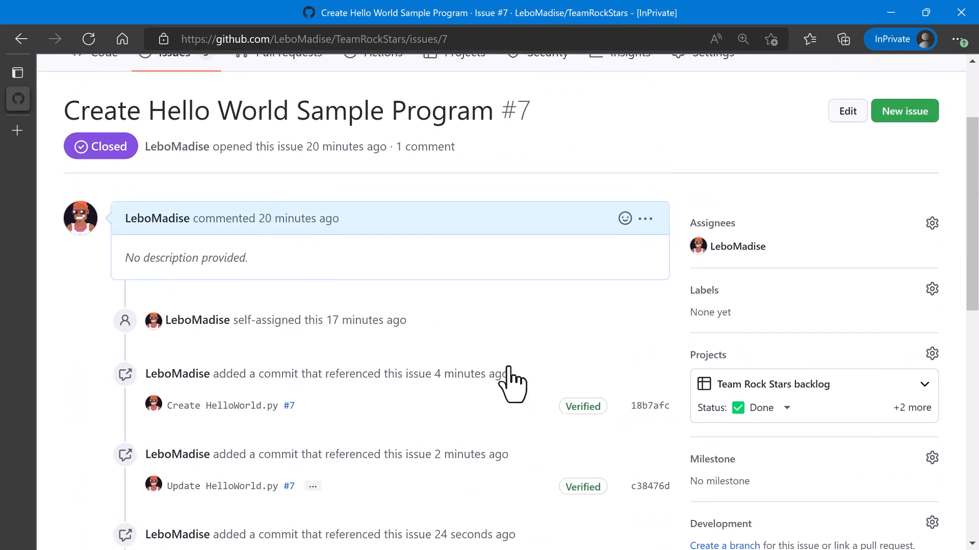
scroll(513, 382, up, 2)
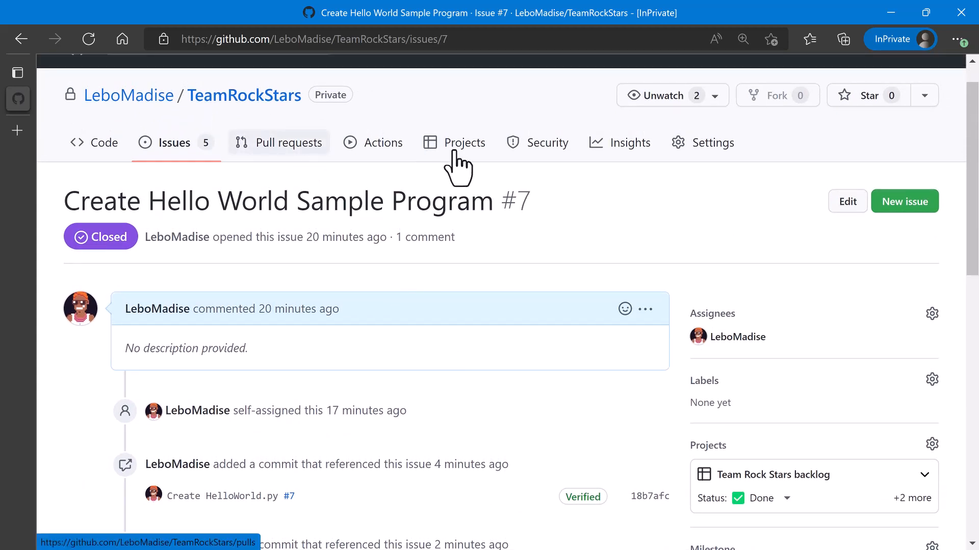
click(434, 148)
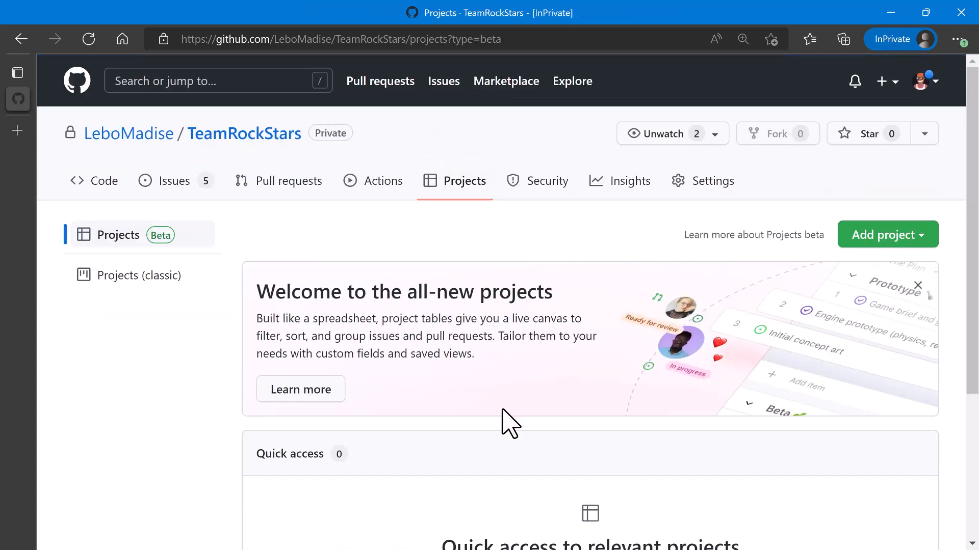
scroll(507, 422, down, 3)
scroll(508, 421, down, 1)
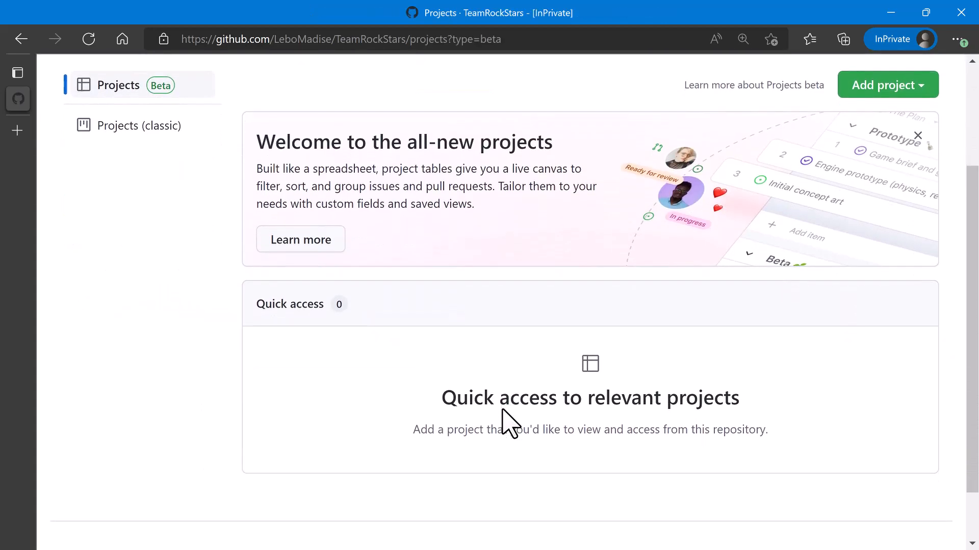
- Add the Team Rock Stars backlog project to the repository's quick access list
scroll(510, 424, up, 1)
scroll(515, 416, up, 2)
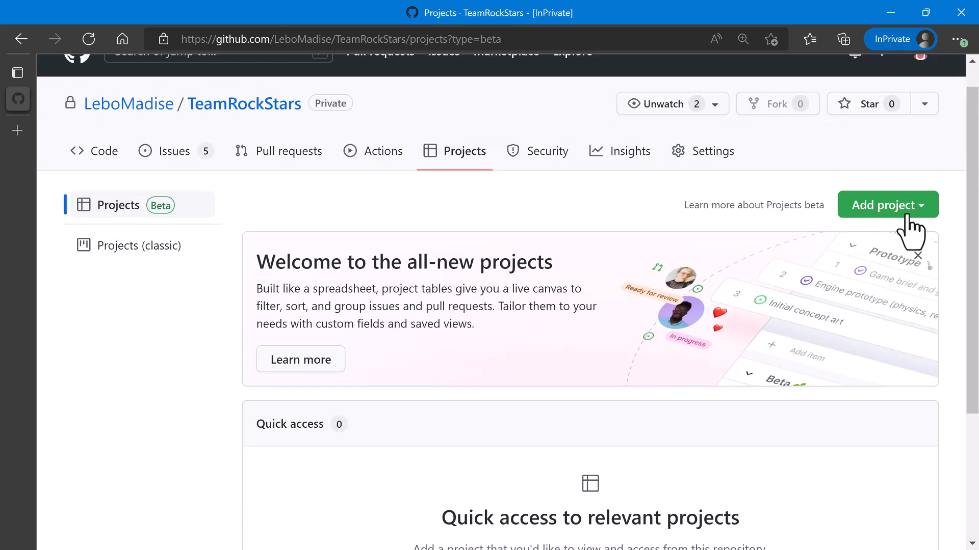
click(882, 210)
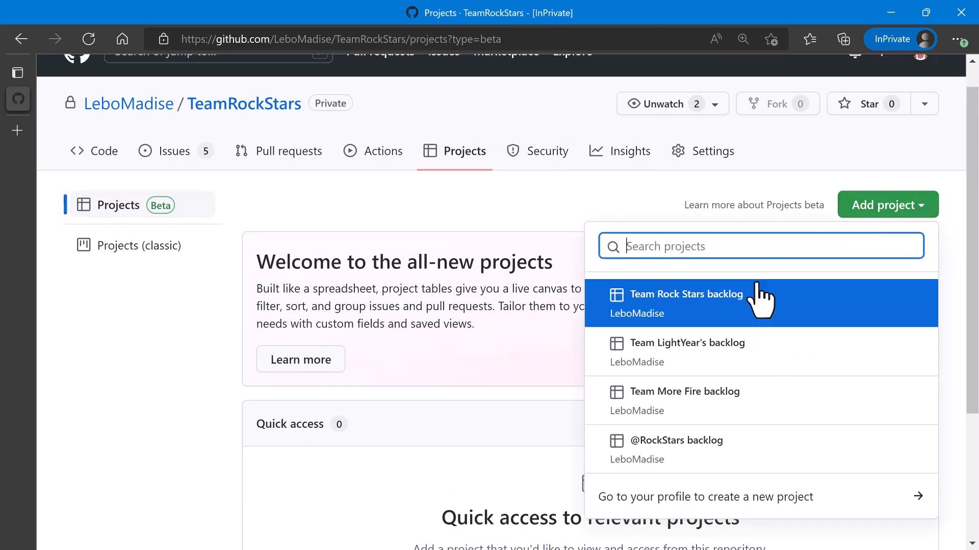
click(734, 306)
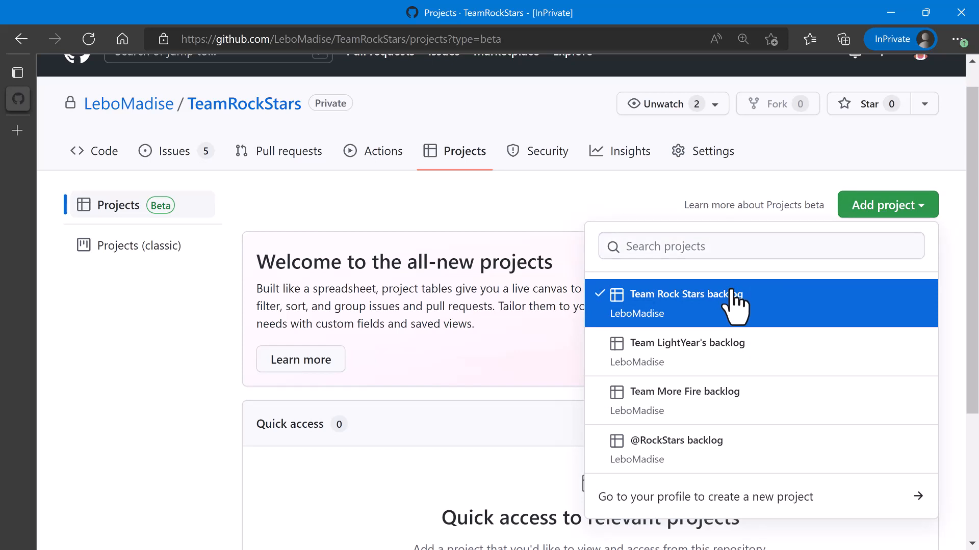
click(484, 497)
scroll(512, 494, down, 1)
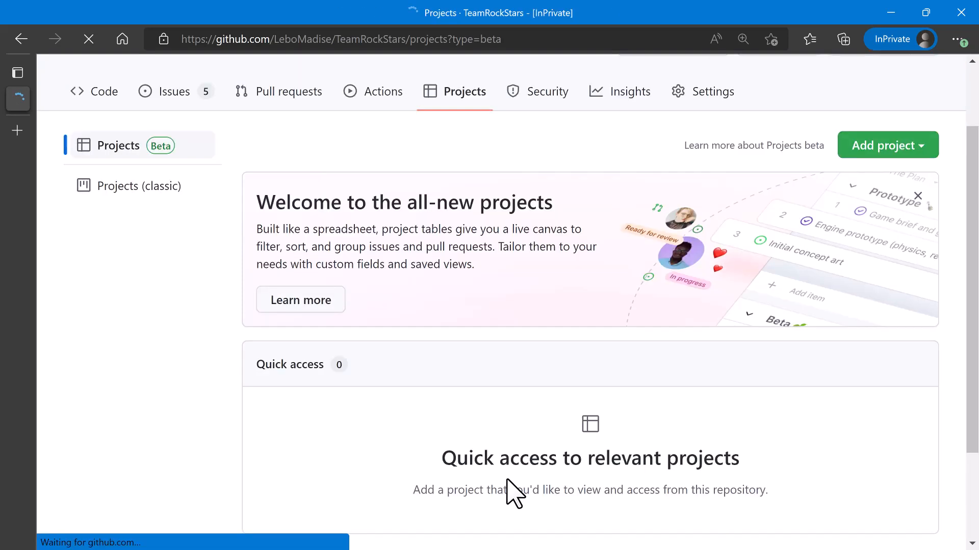
scroll(506, 479, down, 1)
scroll(507, 479, down, 1)
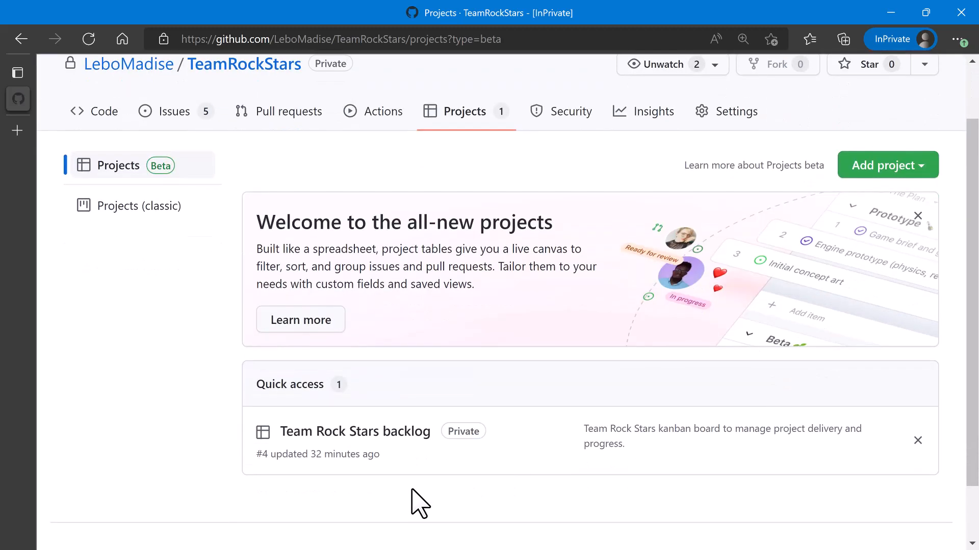
- Open the Team Rock Stars backlog board and examine its status columns from No Status through Done
click(330, 432)
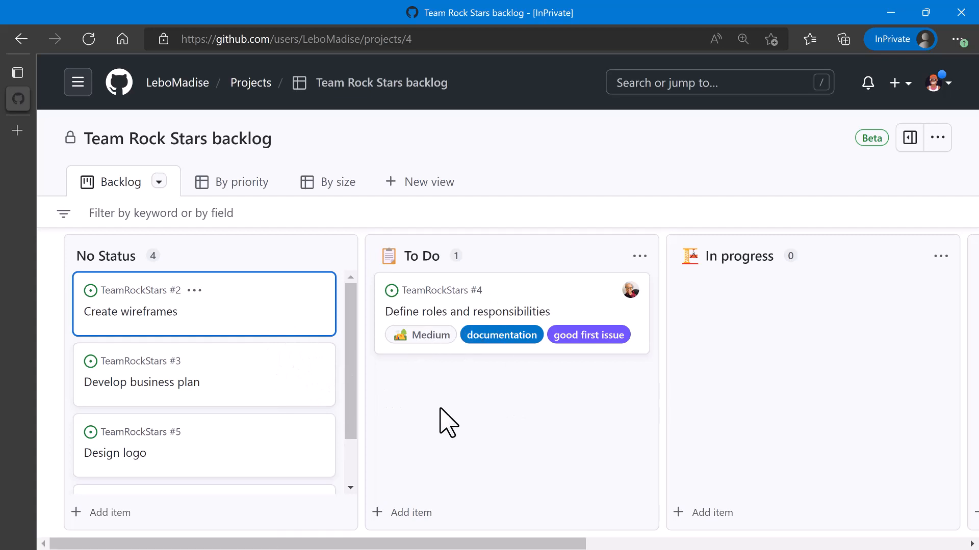
scroll(504, 436, right, 3)
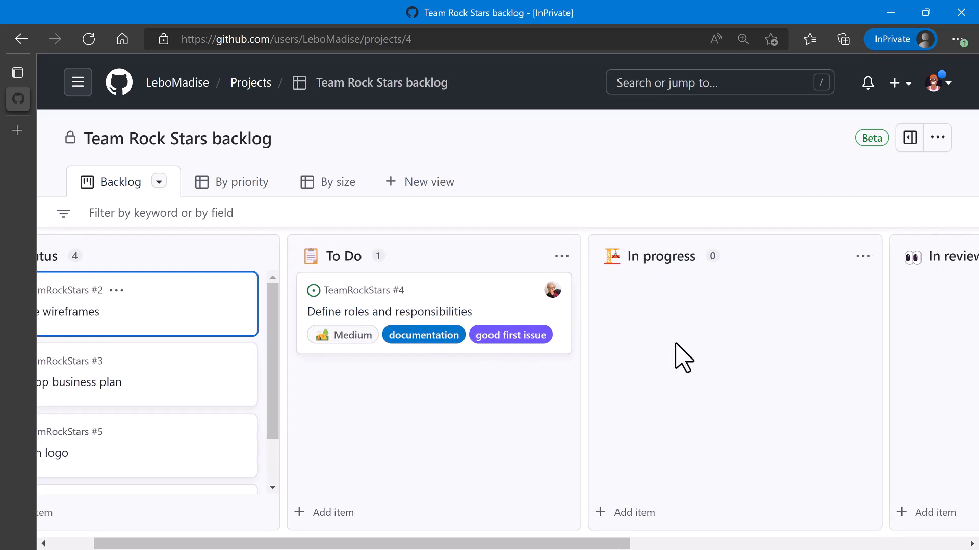
scroll(673, 352, right, 4)
scroll(683, 357, right, 8)
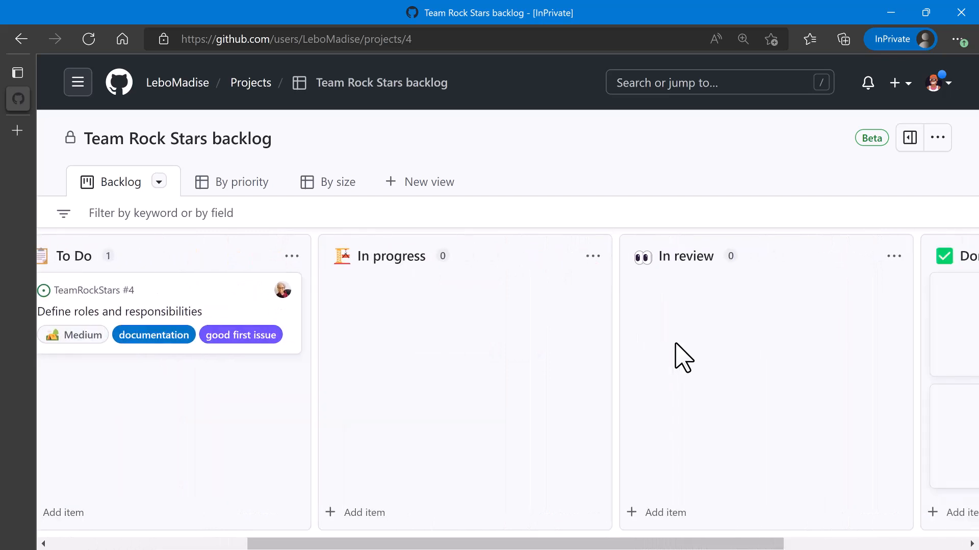
scroll(683, 357, right, 4)
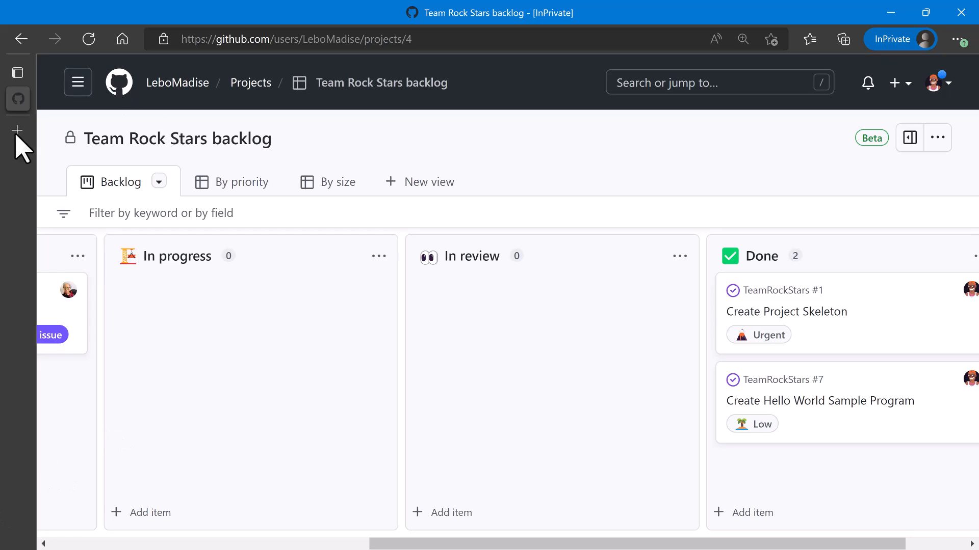
scroll(196, 252, left, 5)
scroll(197, 252, left, 15)
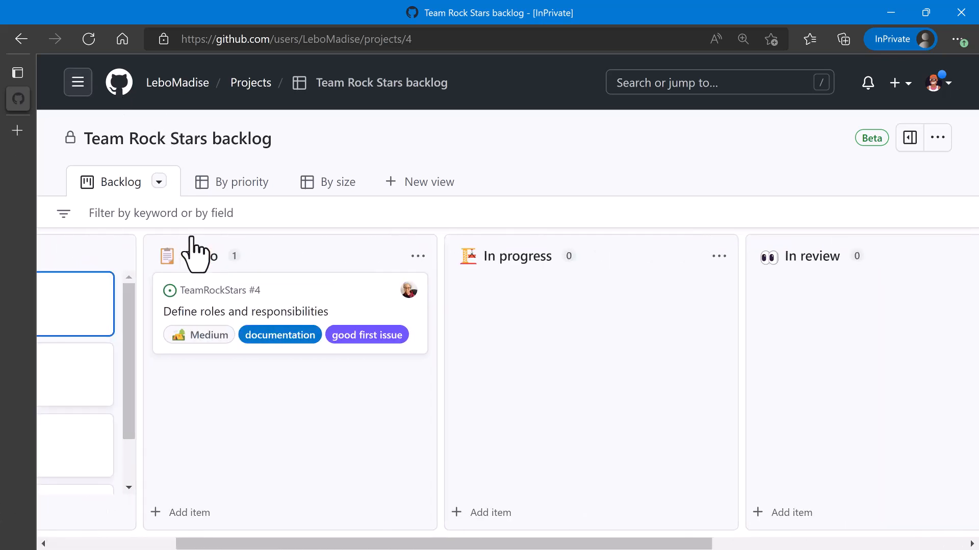